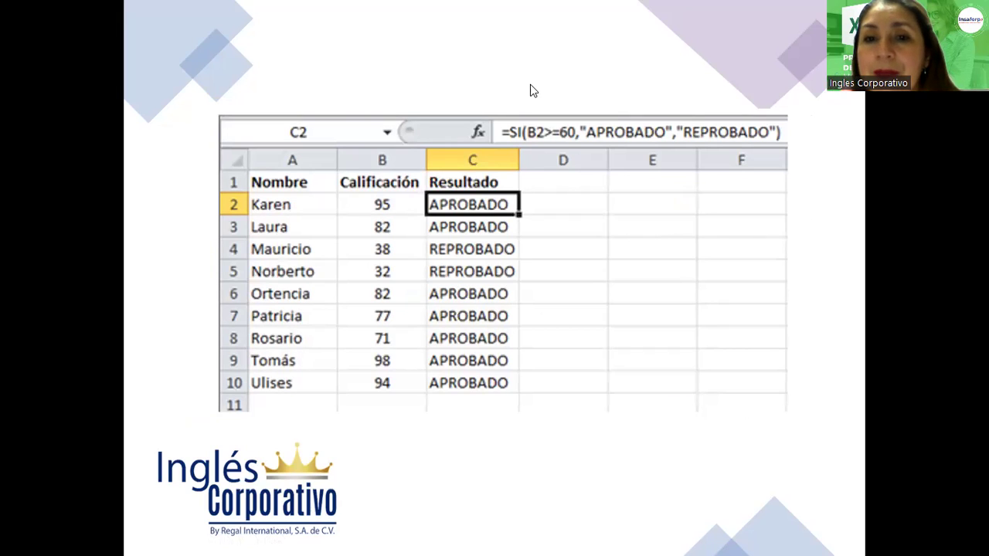
left_click_drag(625, 261, 539, 143)
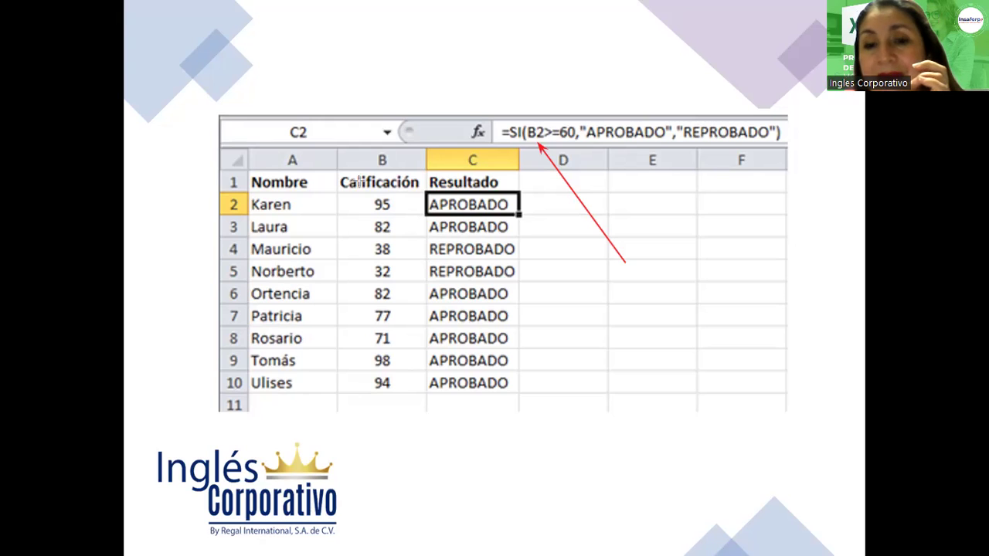
mouse_move(358, 193)
left_mouse_down()
mouse_move(414, 328)
mouse_move(408, 408)
mouse_move(409, 398)
left_mouse_up()
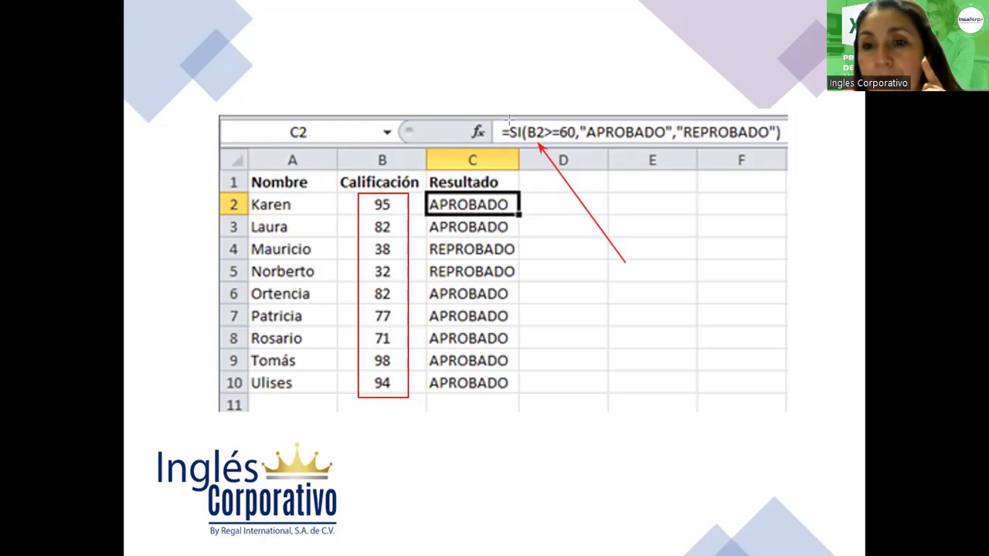
mouse_move(525, 117)
left_mouse_down()
mouse_move(556, 154)
mouse_move(579, 148)
left_mouse_up()
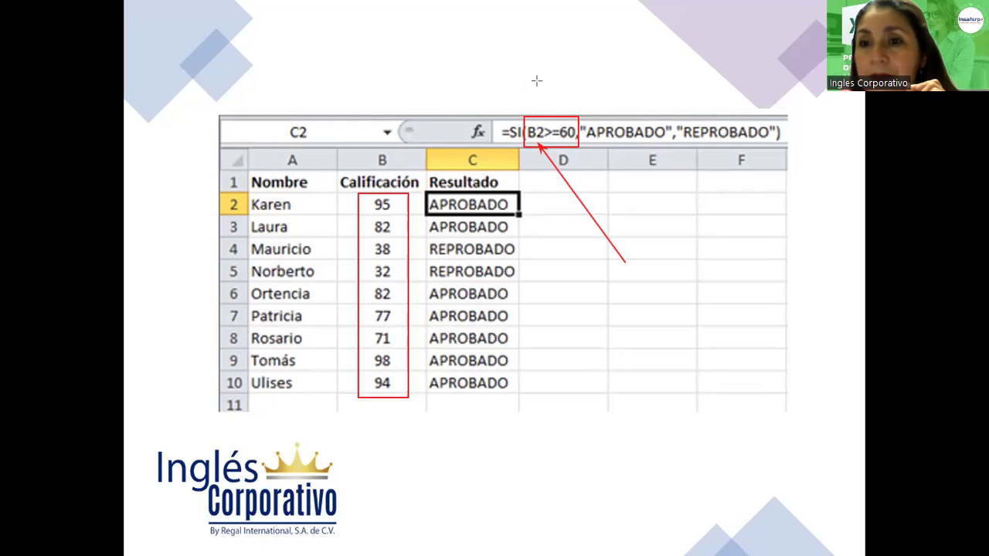
mouse_move(578, 108)
left_mouse_down()
mouse_move(623, 150)
mouse_move(672, 151)
left_mouse_up()
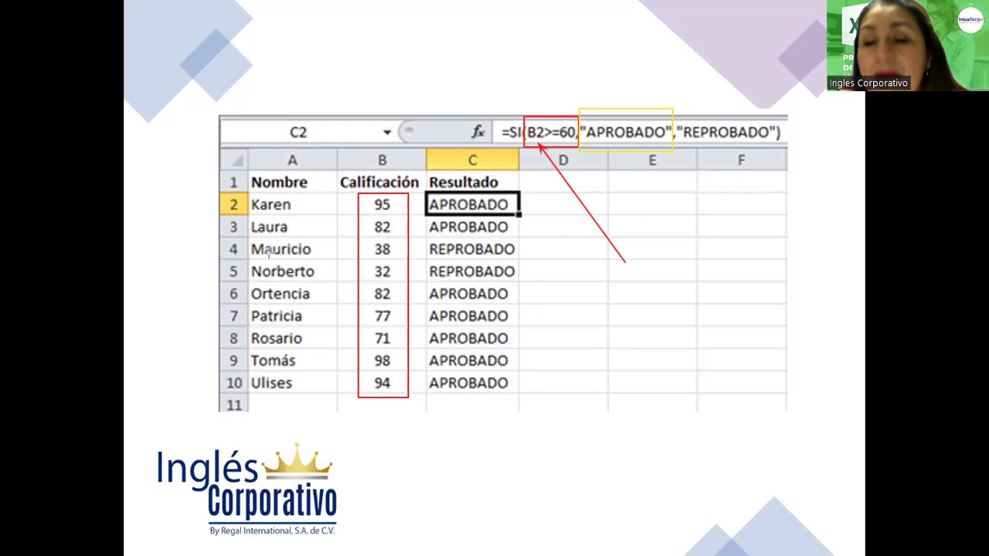
mouse_move(329, 294)
left_mouse_down()
mouse_move(353, 250)
mouse_move(397, 238)
left_mouse_up()
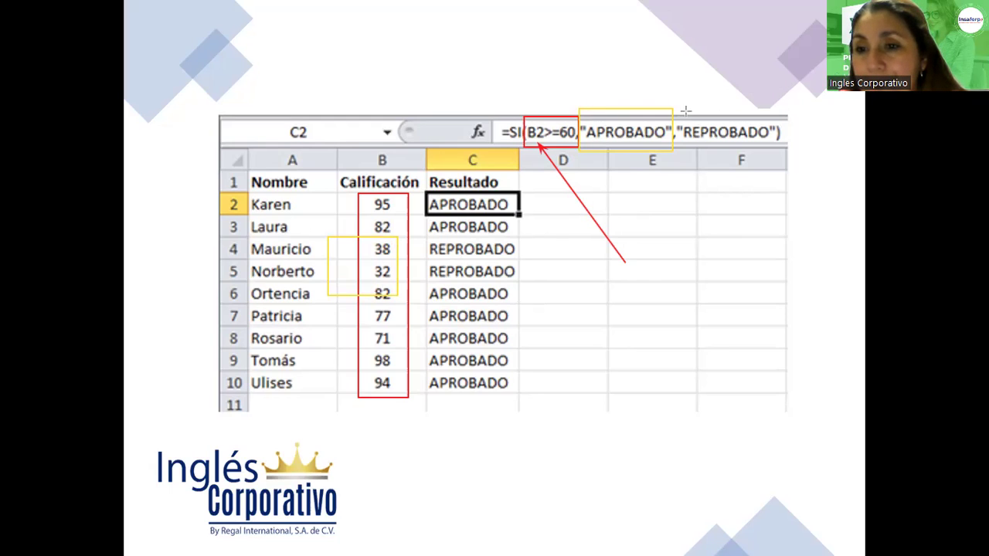
mouse_move(676, 107)
left_mouse_down()
mouse_move(732, 157)
mouse_move(786, 155)
left_mouse_up()
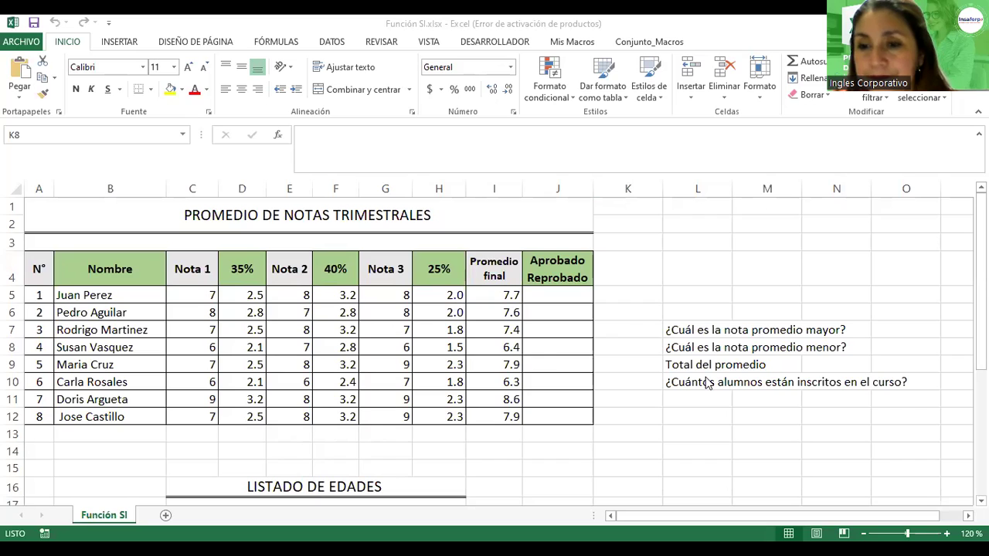
Review the grades table: the empty Aprobado/Reprobado column, the student names in B5:B12 and the first student's grades in row 5.
left_click(569, 296)
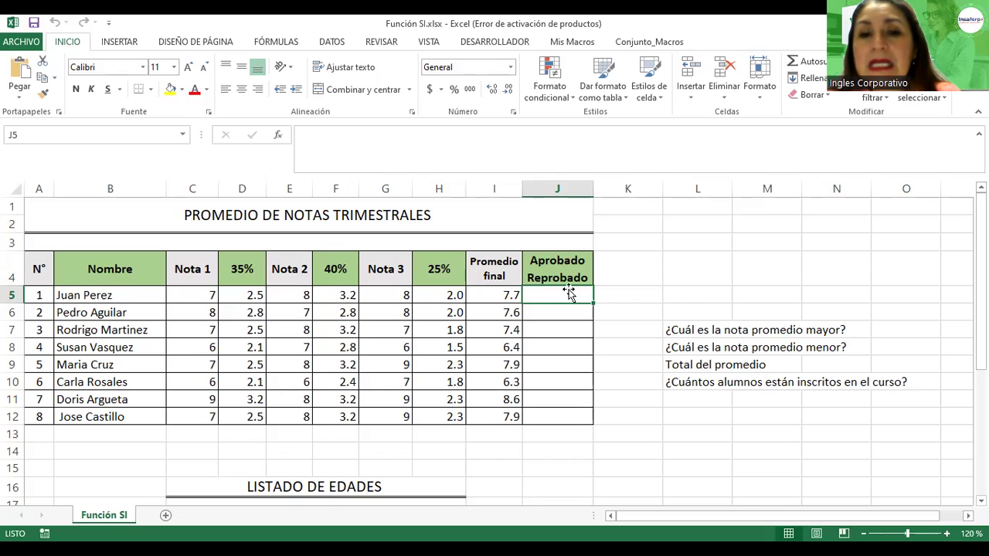
left_click(301, 295)
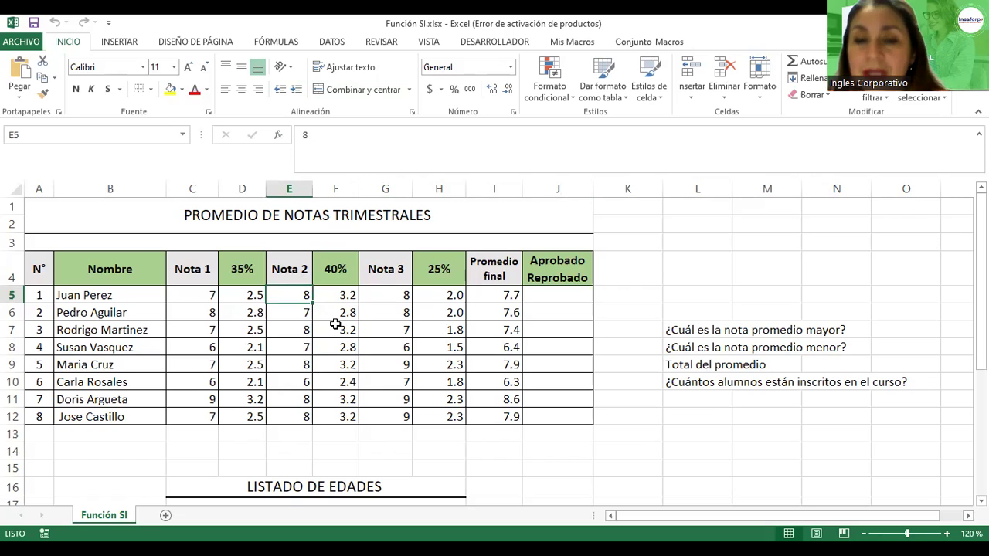
left_click(124, 310)
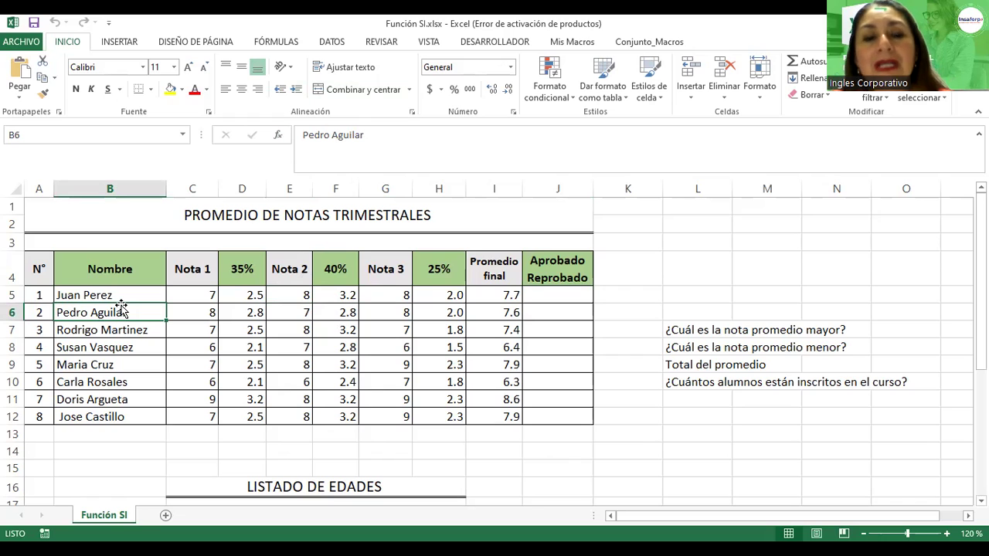
left_click_drag(84, 292, 103, 416)
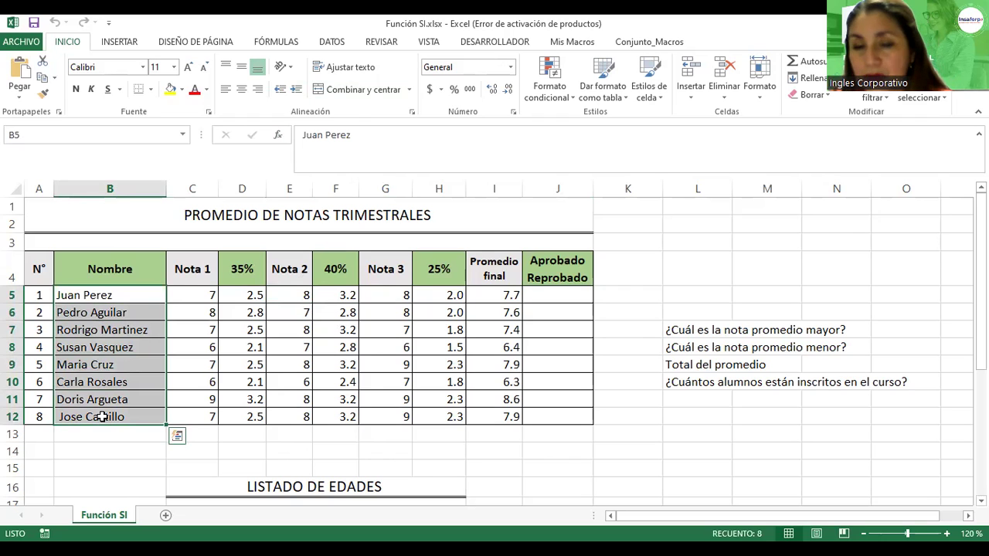
left_click(178, 295)
left_click(291, 296)
left_click(393, 301)
left_click(448, 296)
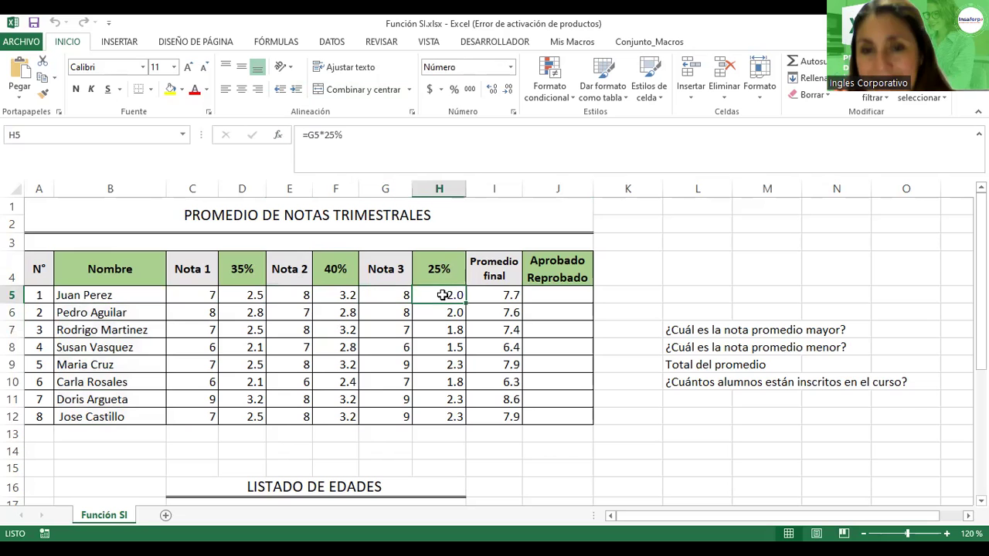
left_click(290, 296)
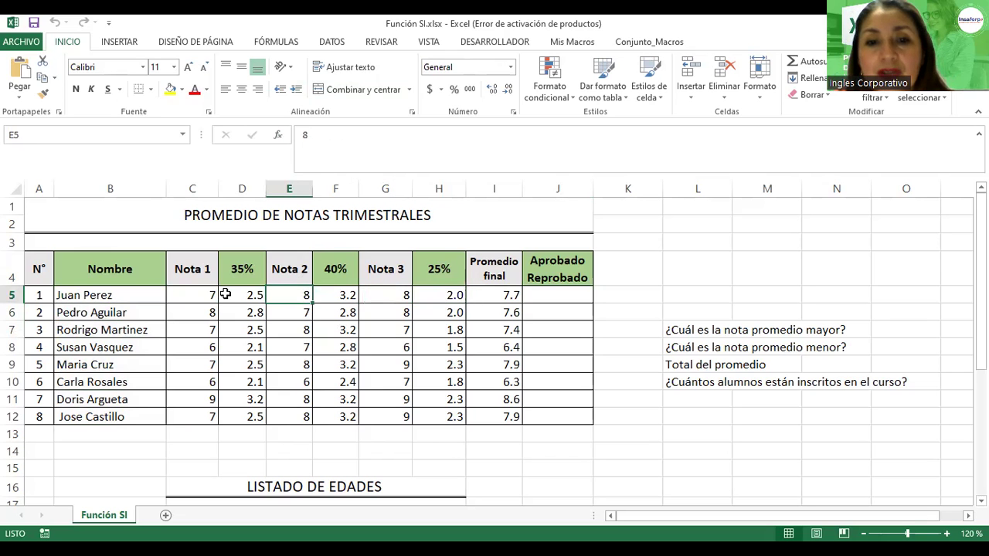
Examine the weighting formulas for the three grades in D5, F5 and H5 of the 35%, 40% and 25% columns.
left_click(225, 294)
scroll(259, 305, "up", 4, "ctrl")
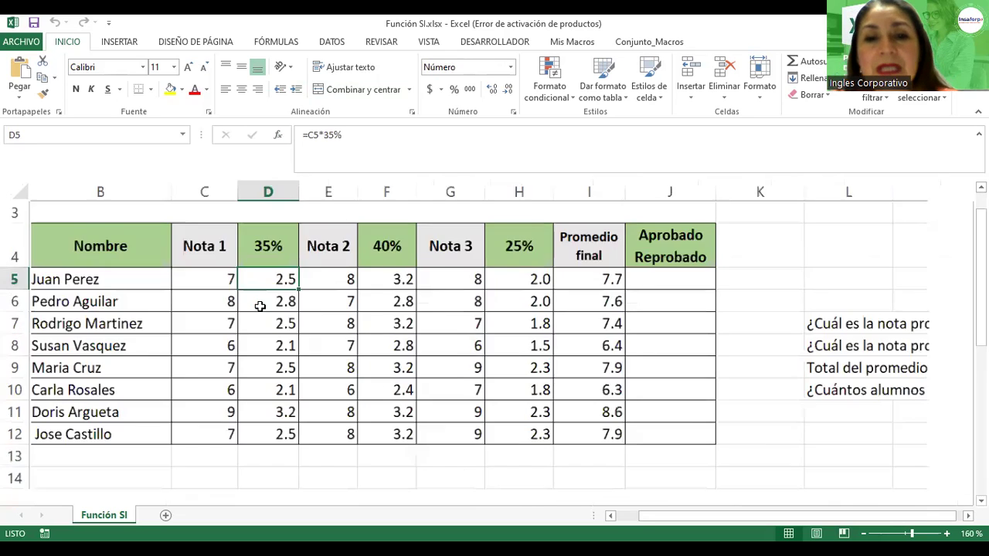
left_click_drag(668, 517, 625, 517)
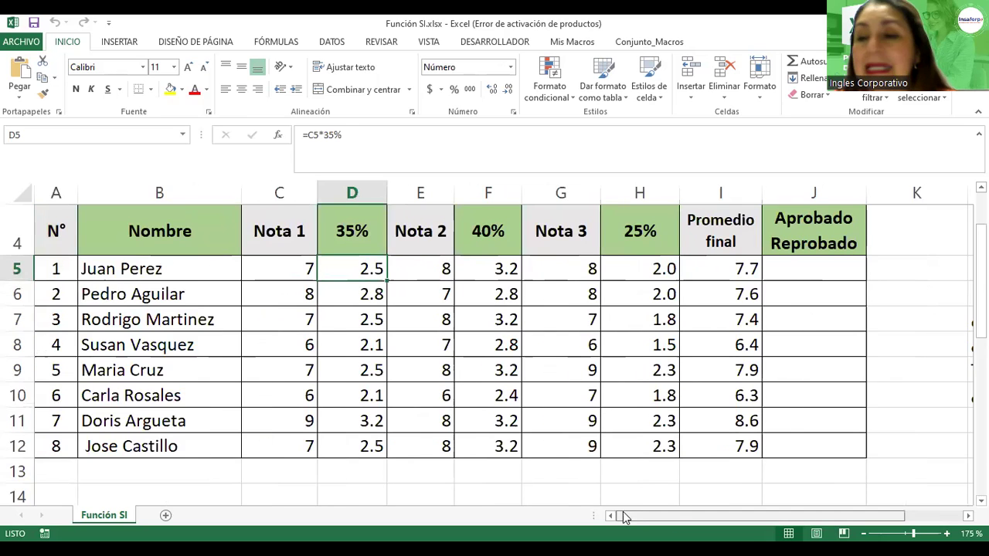
double_click(370, 272)
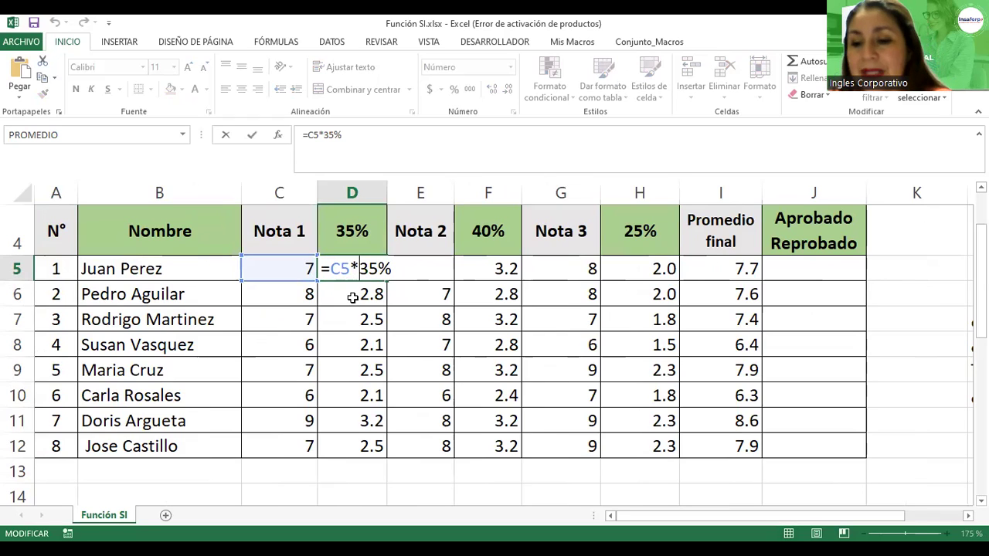
key("Return")
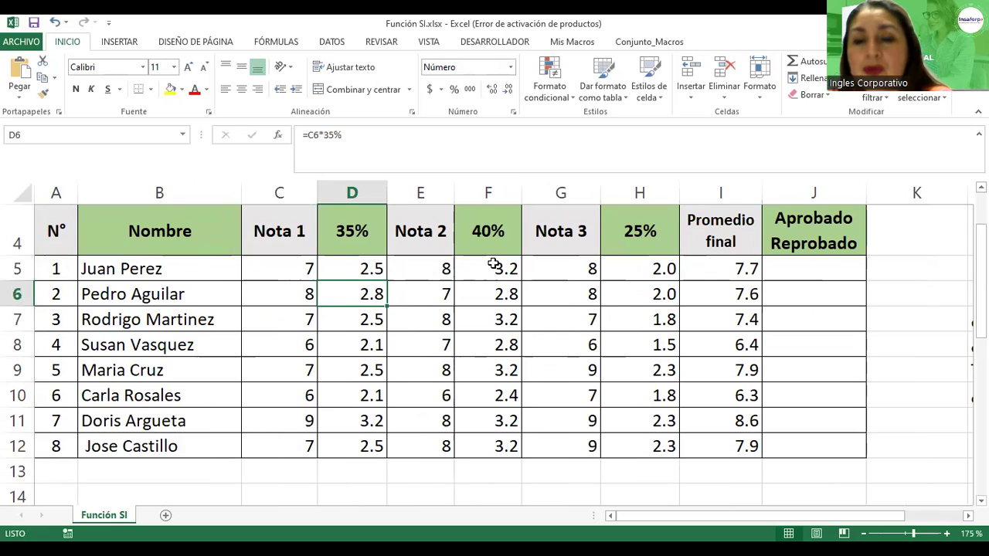
left_click(502, 267)
double_click(501, 267)
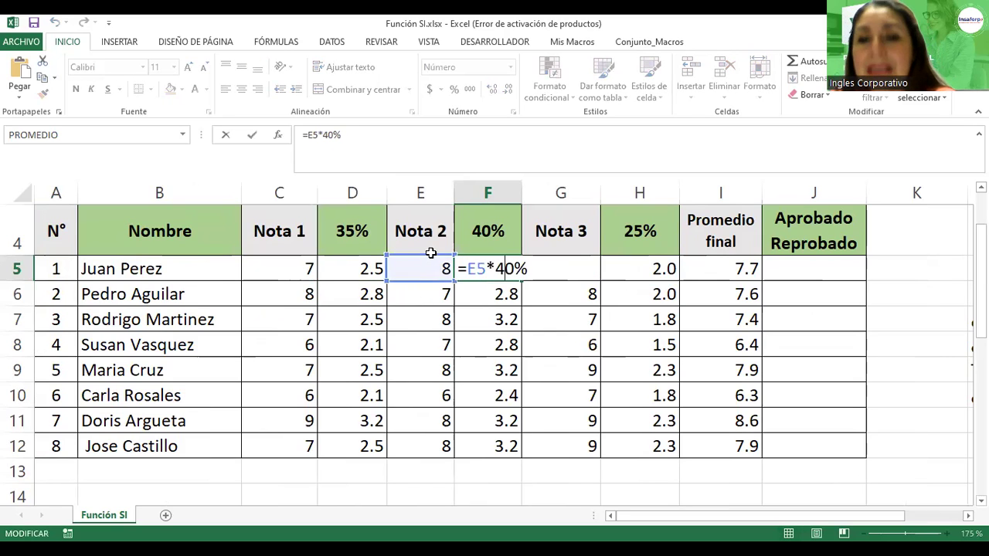
key("Return")
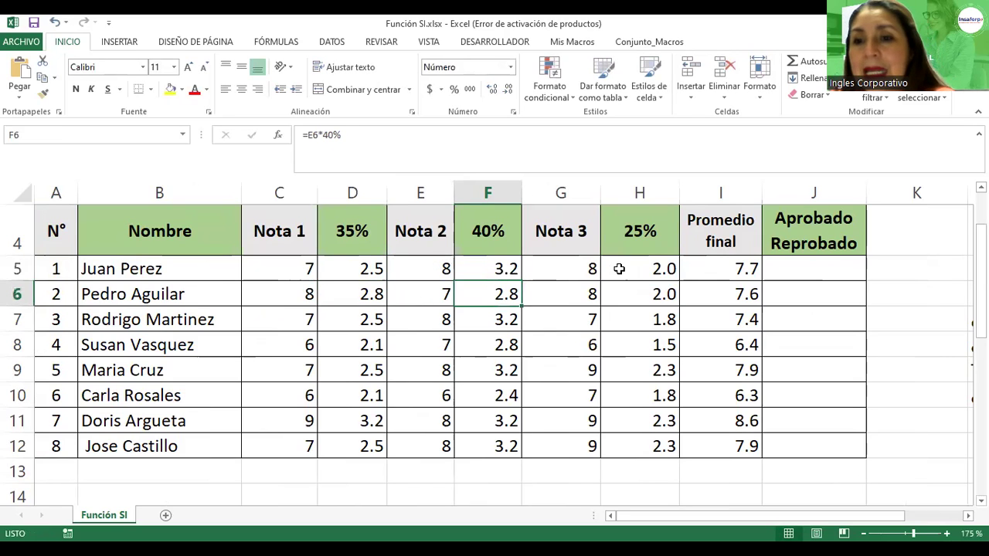
double_click(622, 269)
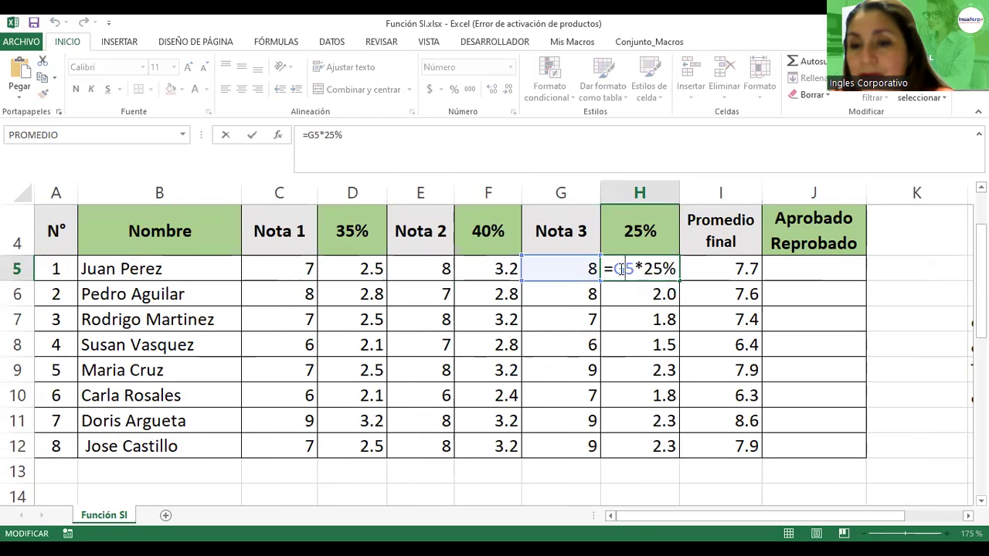
key("Return")
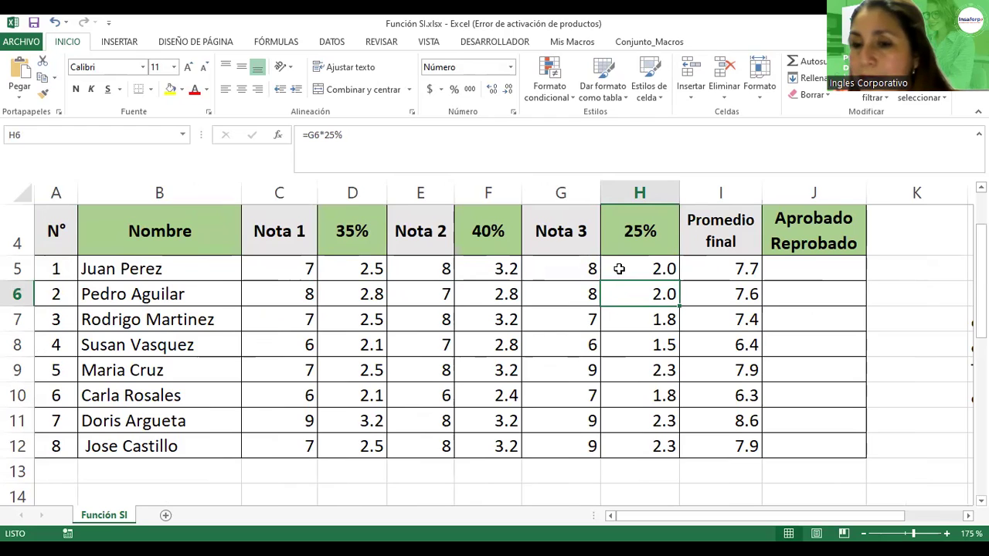
left_click(619, 269)
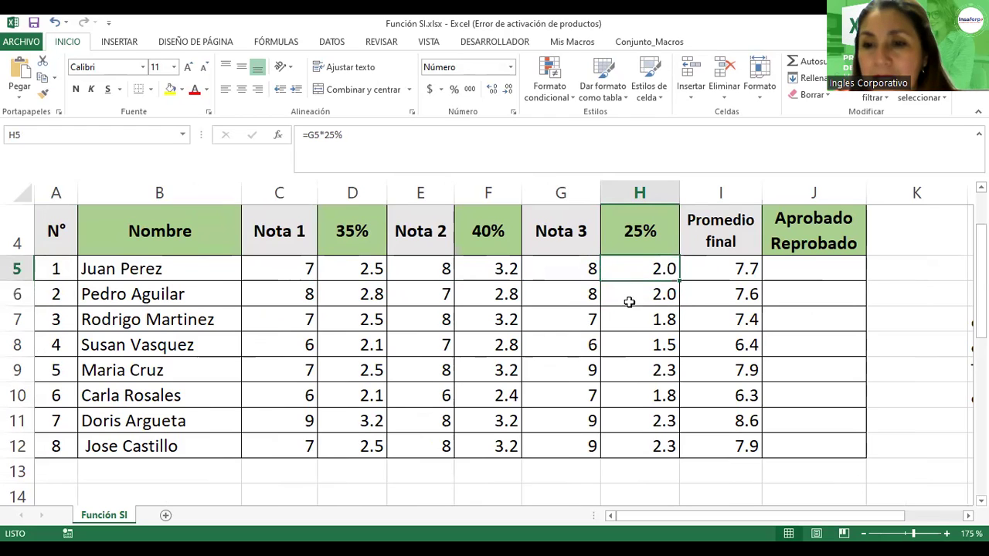
left_click(634, 327)
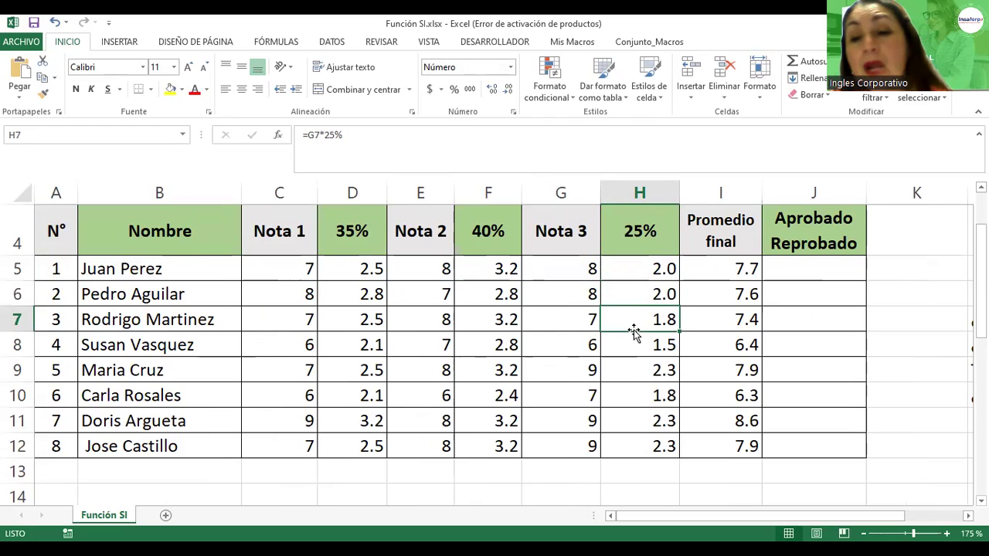
Examine the Promedio final formula in I5 and the cells it references, along with the averages in I5:I12.
left_click(694, 267)
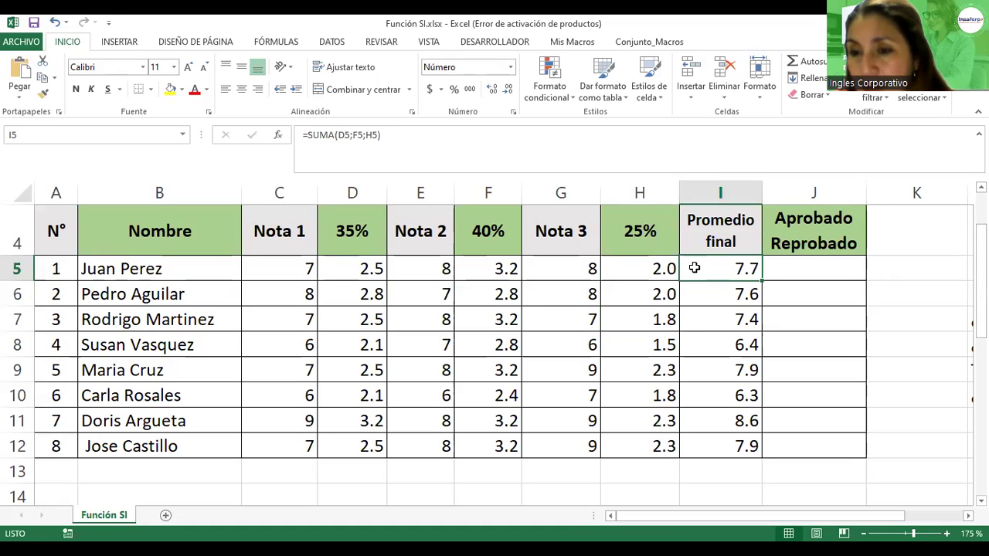
double_click(694, 267)
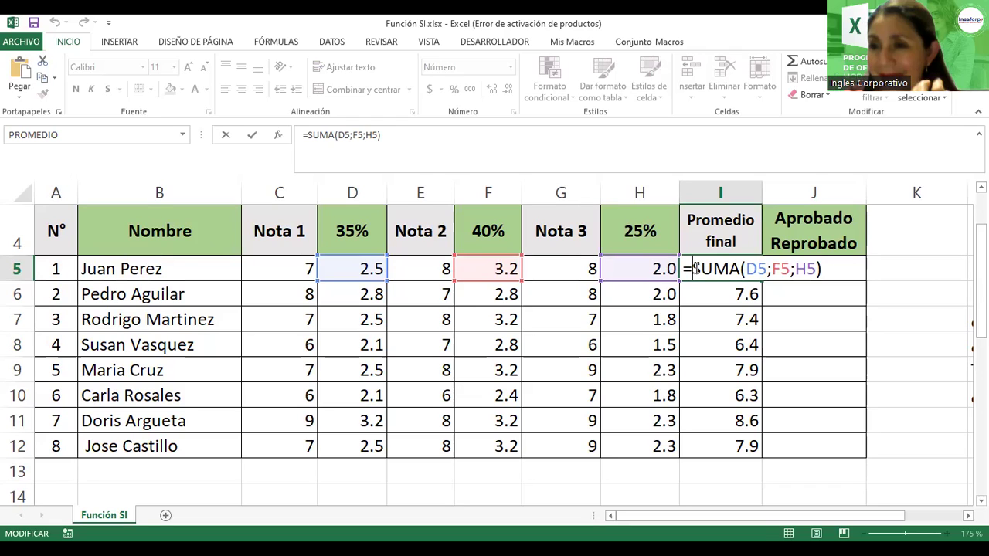
key("Return")
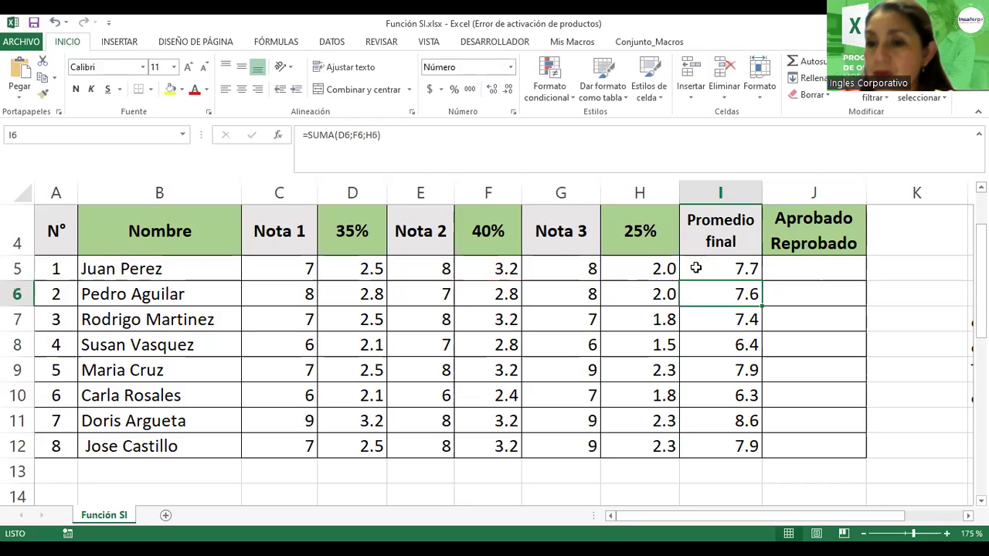
left_click(695, 268)
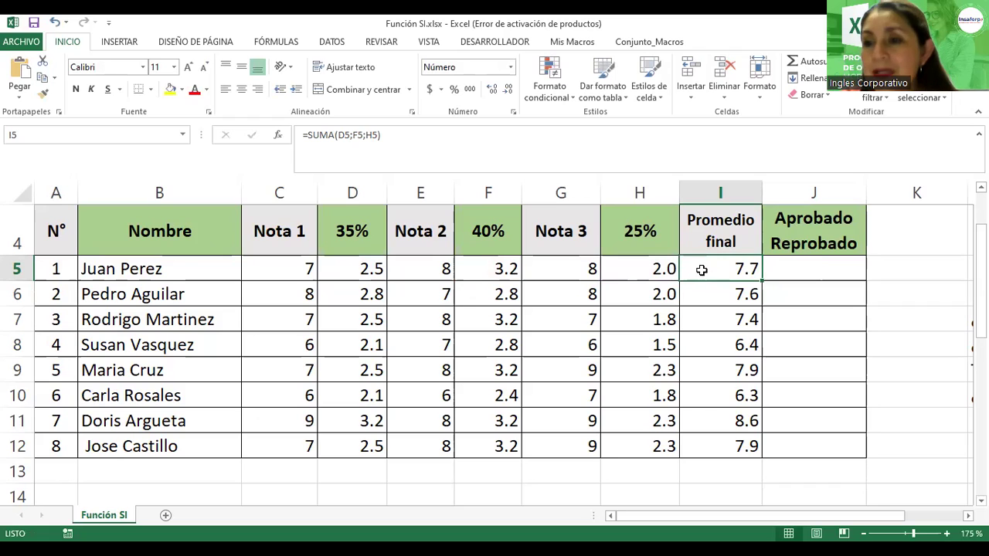
left_click_drag(718, 266, 723, 436)
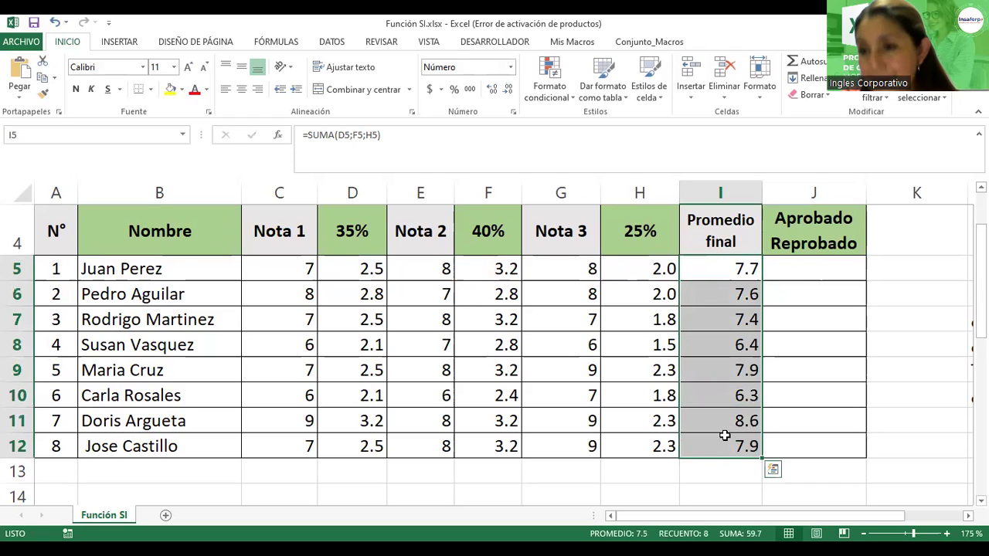
left_click(740, 269)
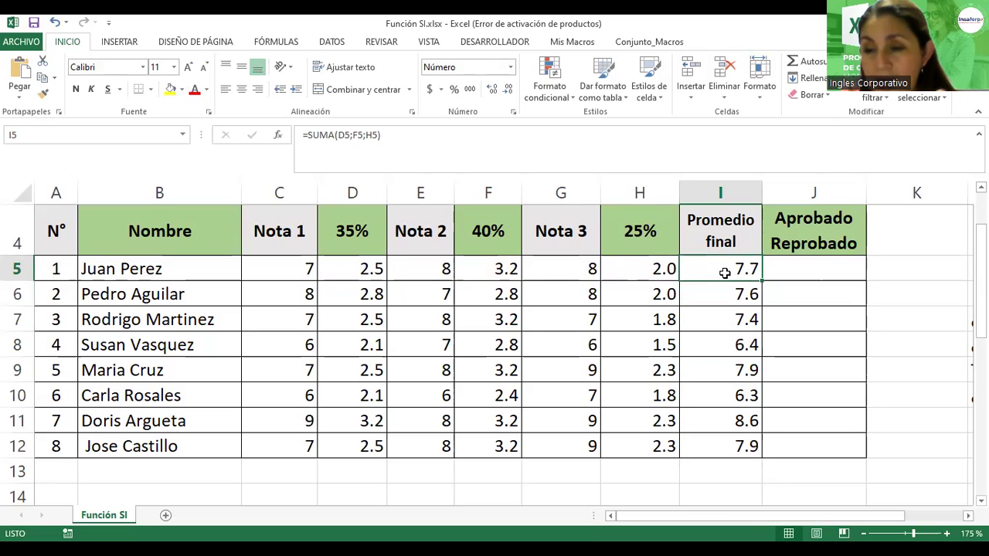
double_click(725, 273)
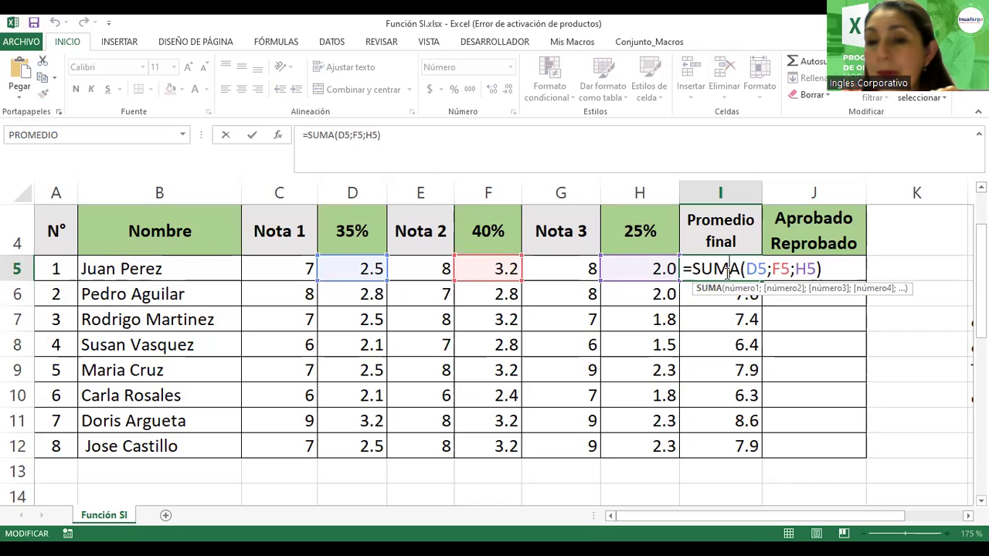
key("Escape")
Compare the first student's three grades and weighted values in row 5 with the Promedio final in I5.
left_click(282, 269)
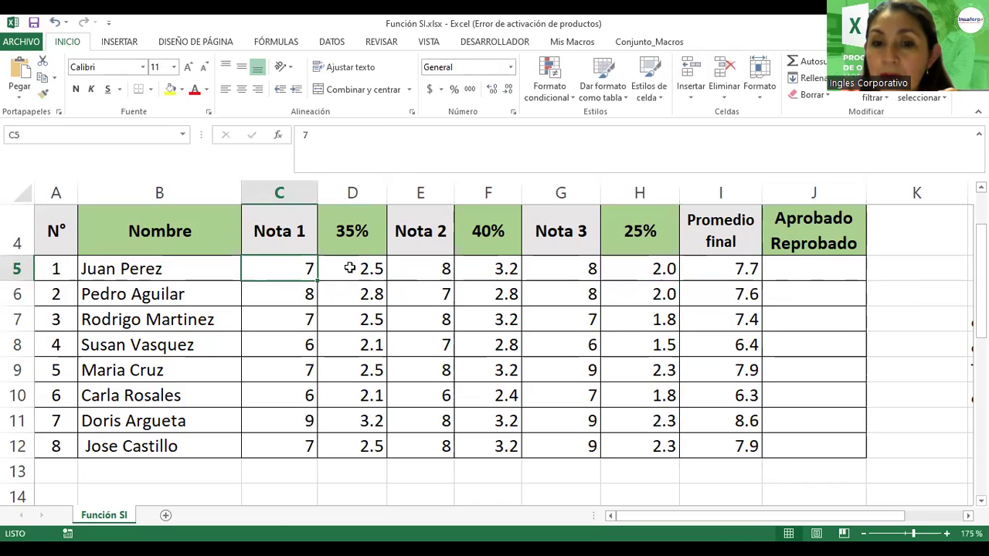
left_click(350, 268)
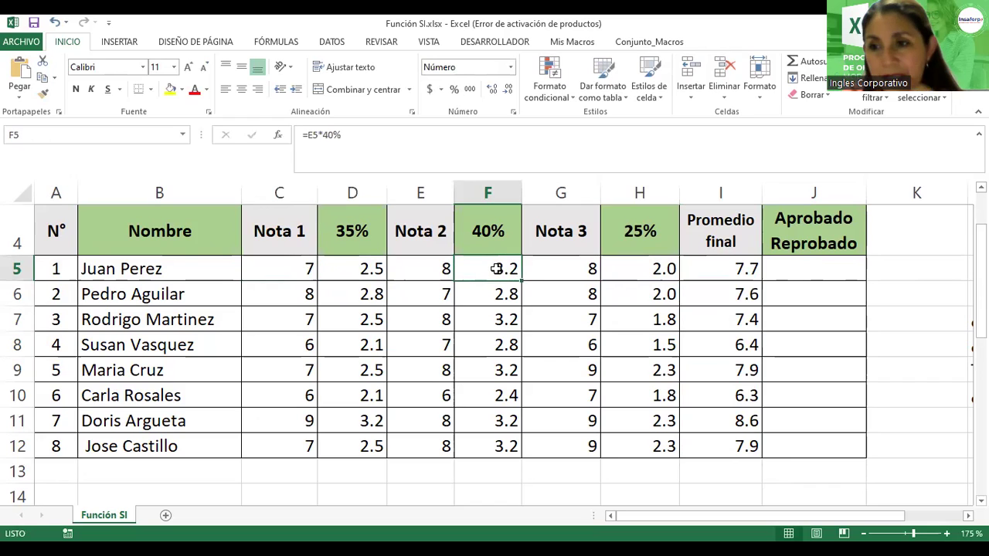
left_click(650, 266)
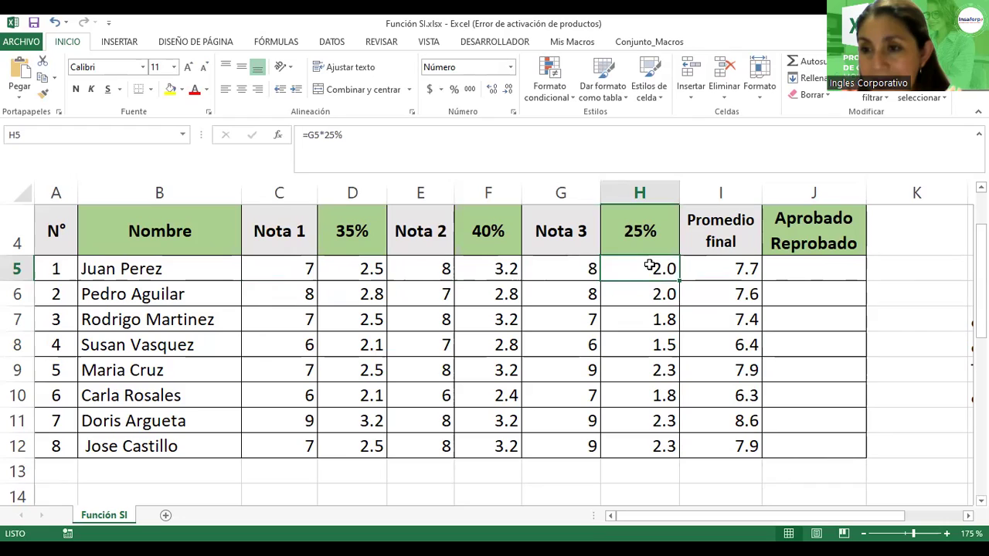
left_click(719, 274)
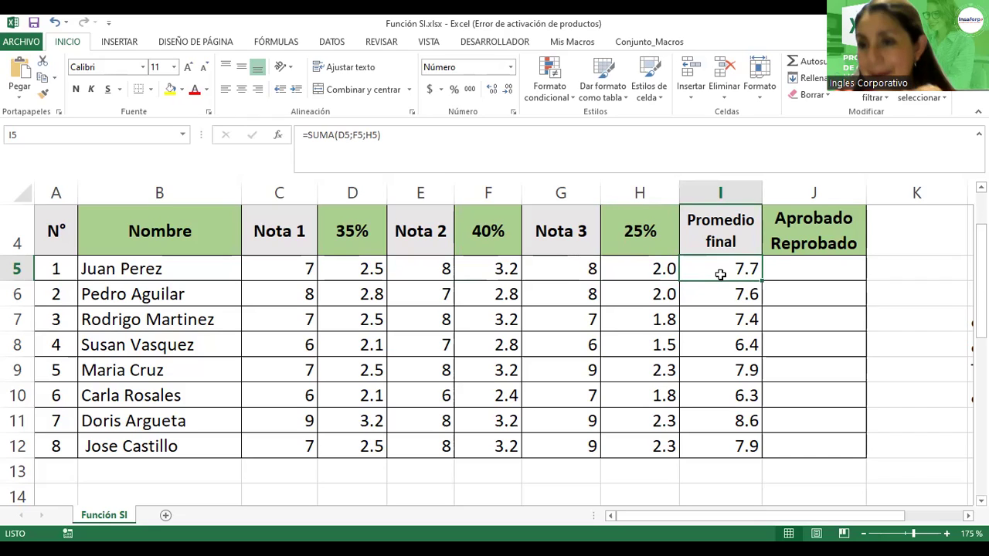
left_click(283, 273)
left_click(420, 267)
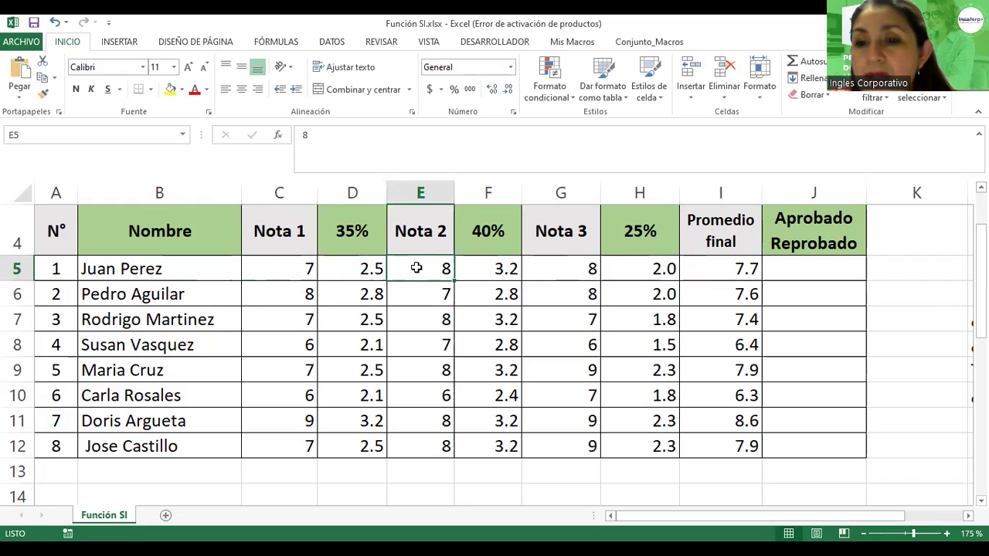
left_click(570, 268)
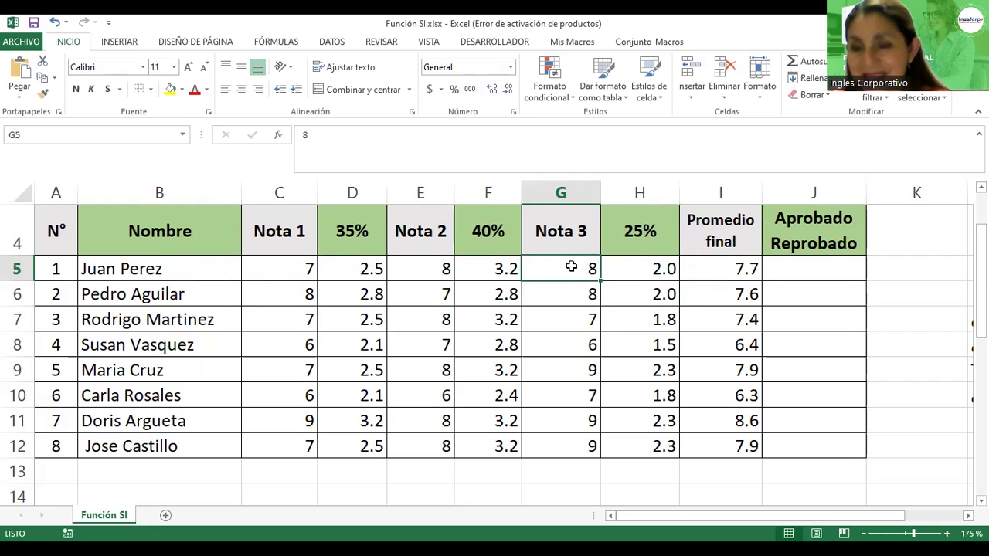
Start inserting a function in J5, the first student's Aprobado/Reprobado cell, and select SI from the Lógica category.
left_click(755, 264)
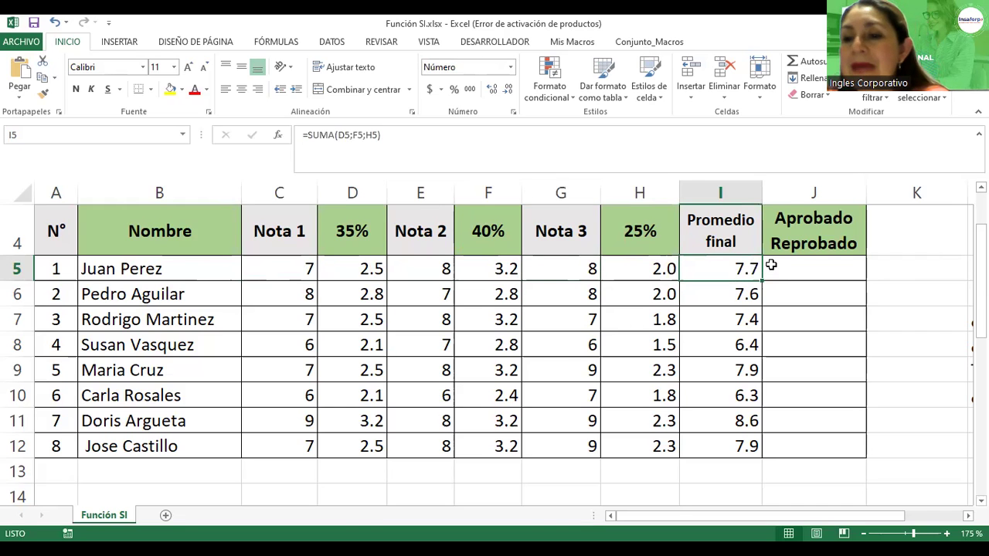
scroll(825, 327, "down", 1)
scroll(824, 327, "down", 1)
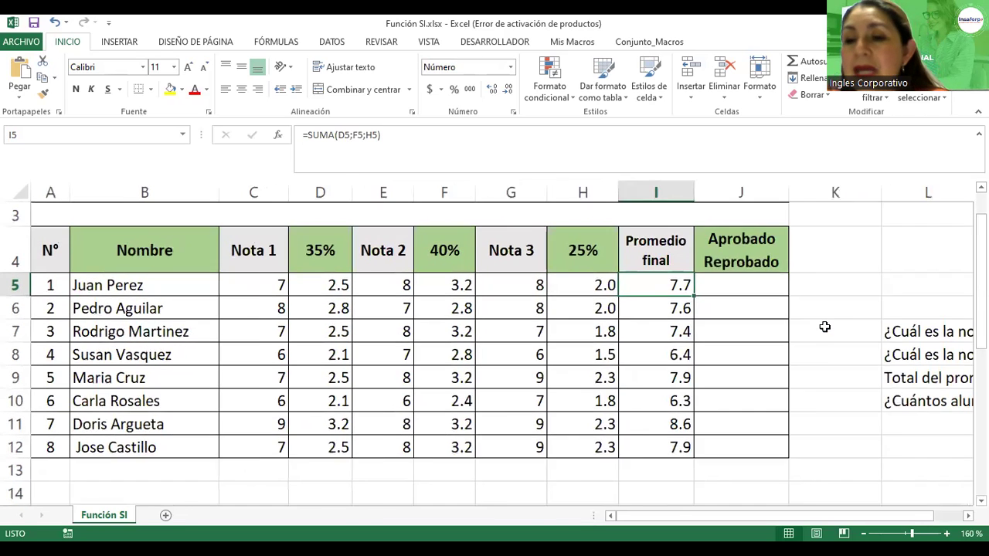
left_click(675, 298)
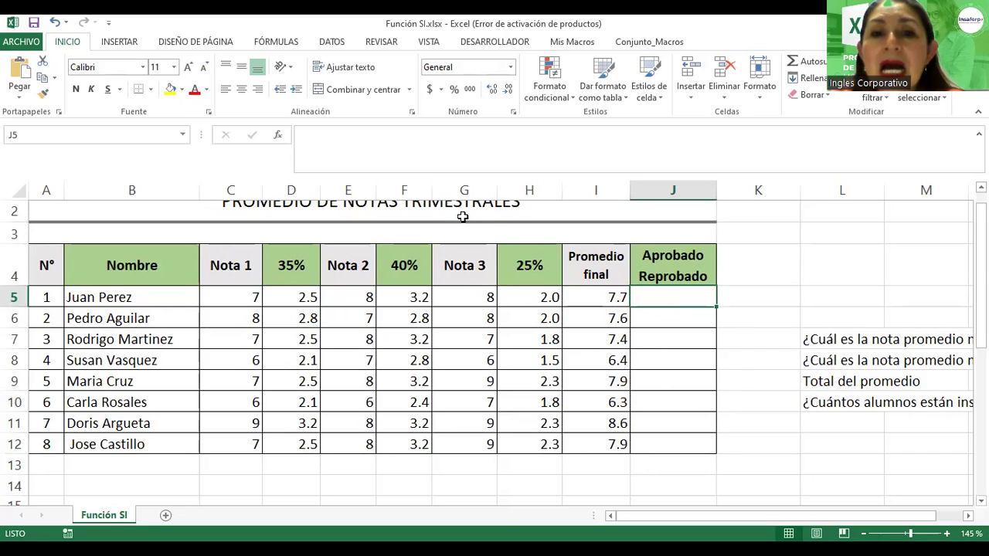
left_click(278, 136)
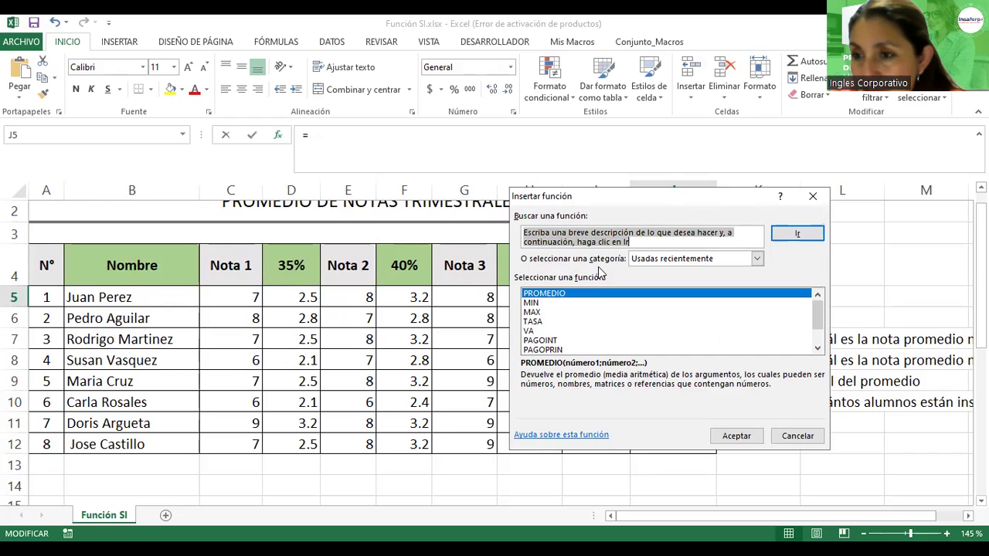
left_click(760, 258)
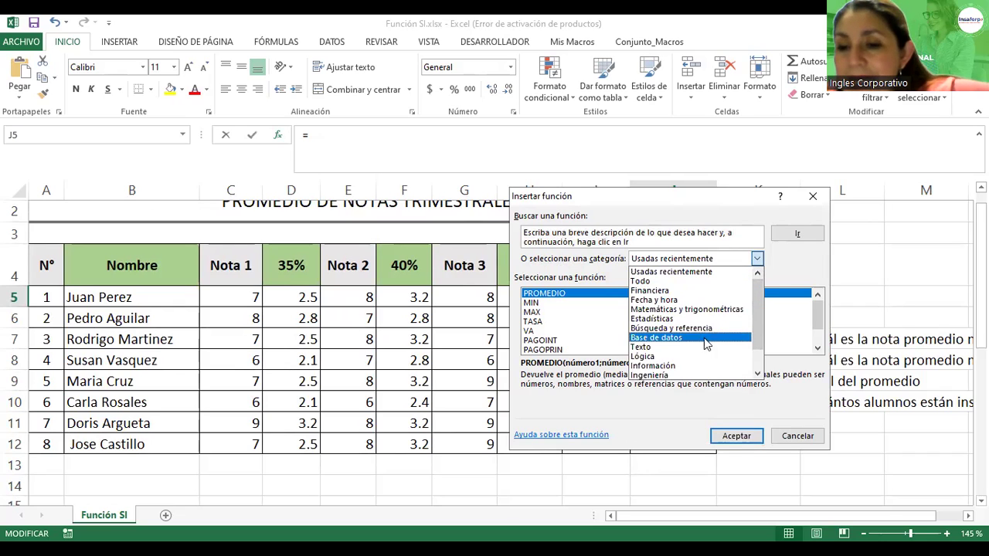
left_click(643, 358)
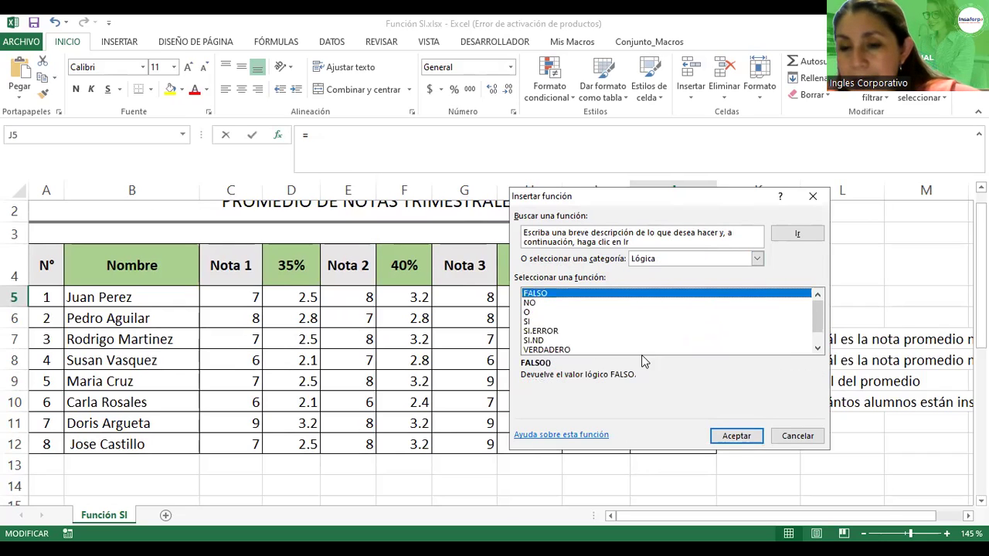
left_click(528, 321)
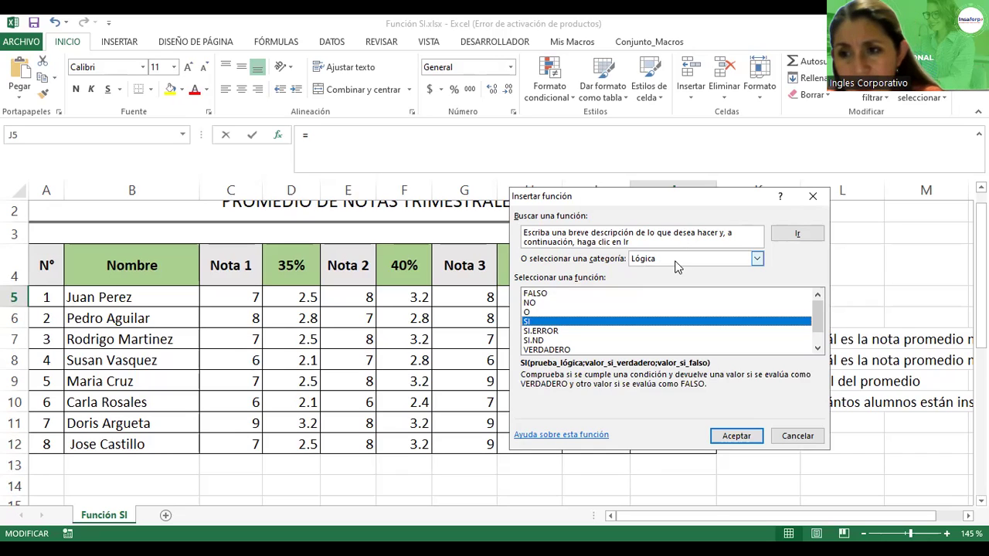
Search the available functions for "si" and insert the SI function in J5.
left_click(550, 234)
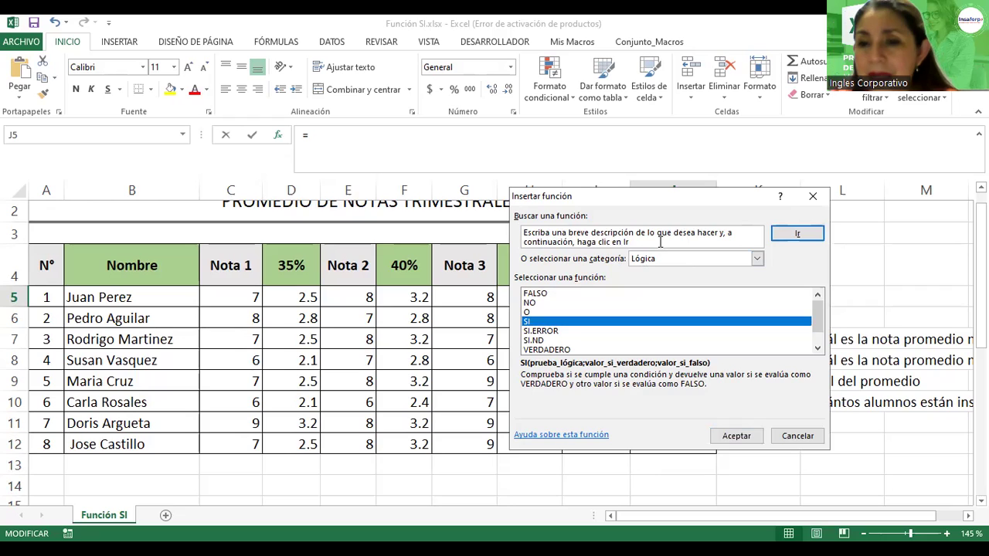
left_click_drag(653, 241, 493, 225)
type("si")
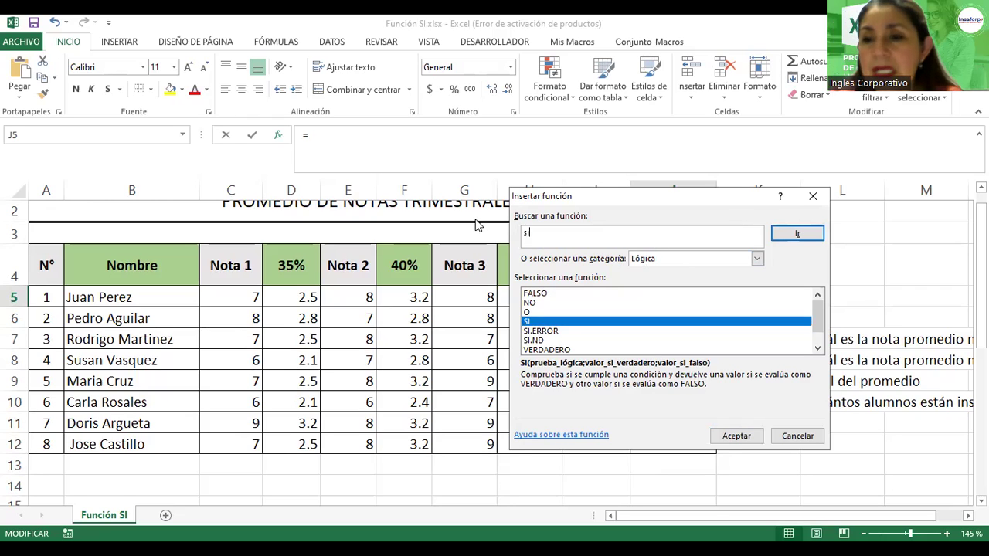
left_click(789, 241)
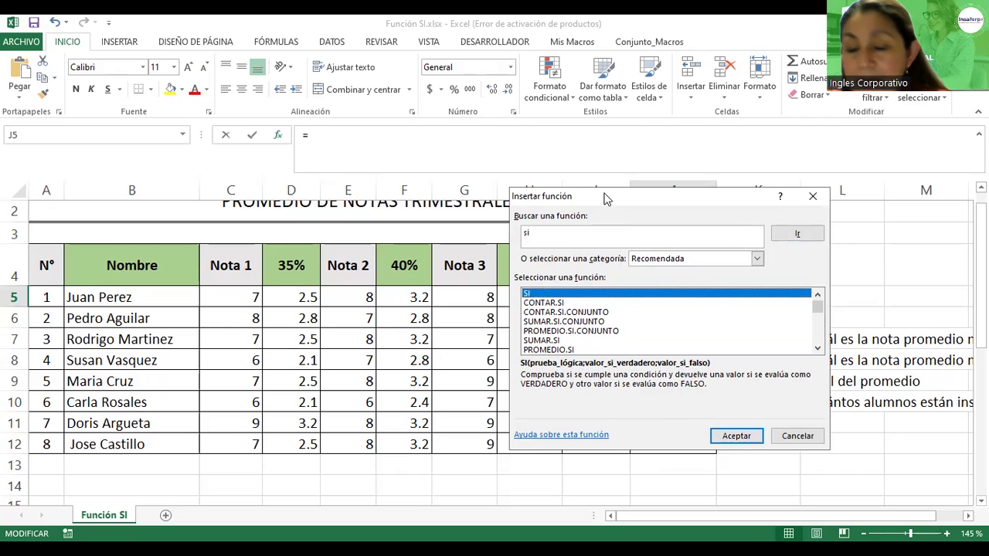
left_click_drag(607, 199, 483, 96)
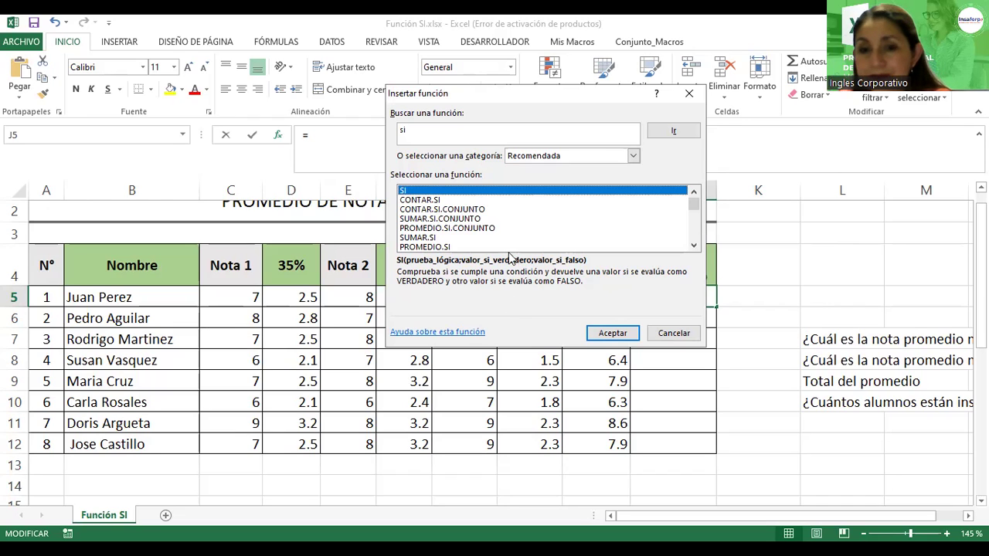
left_click(611, 336)
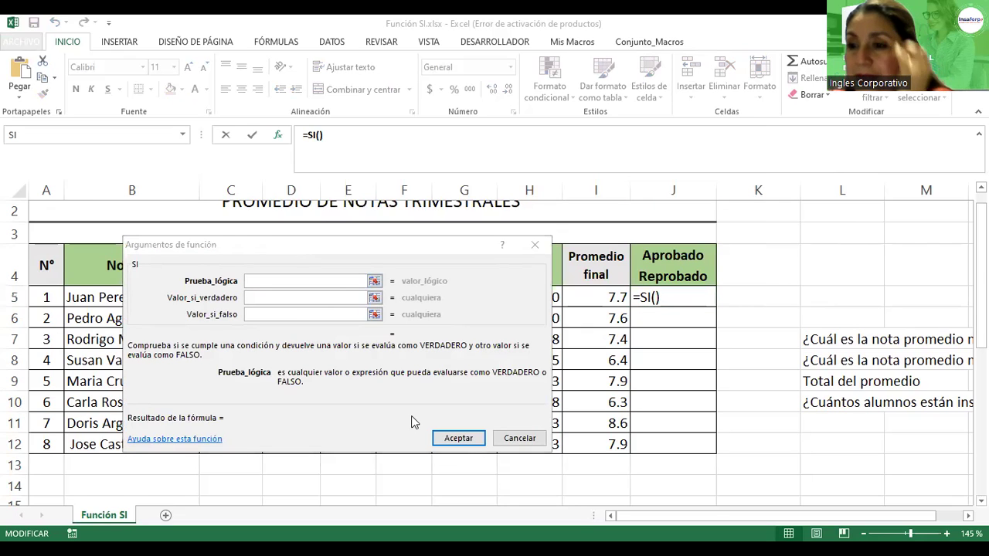
Set the logical test of the SI function to I5>=7, using the first student's Promedio final.
left_click(262, 283)
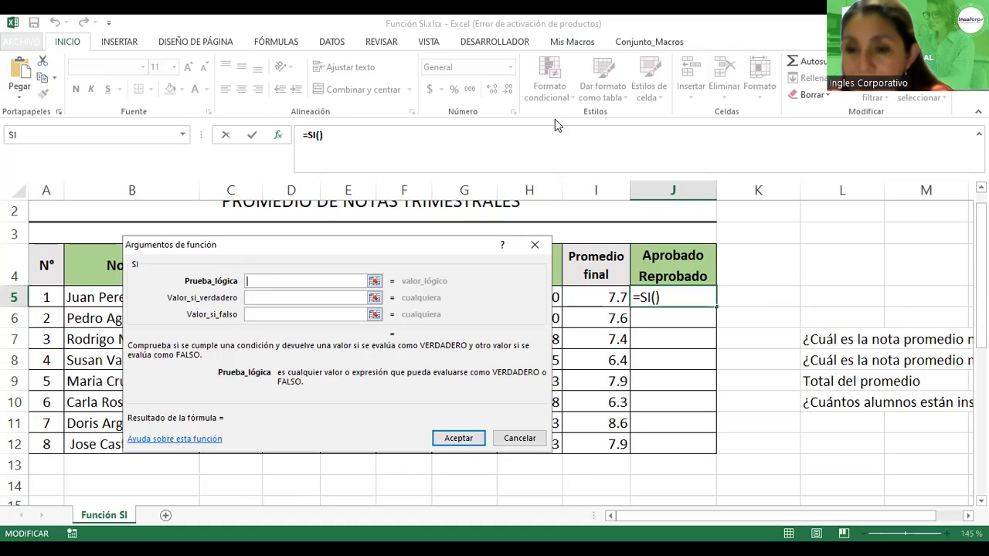
left_click(594, 297)
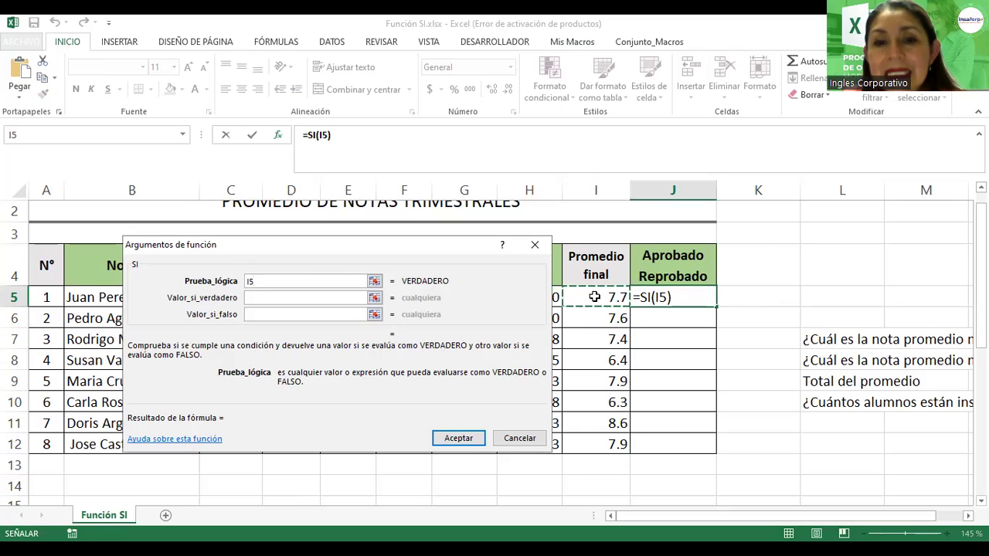
type(">=")
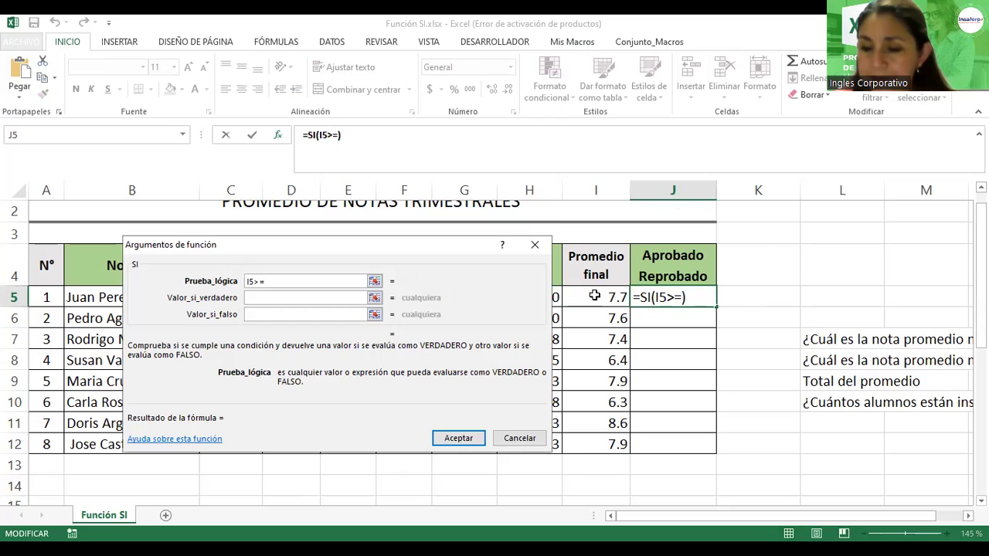
type("7")
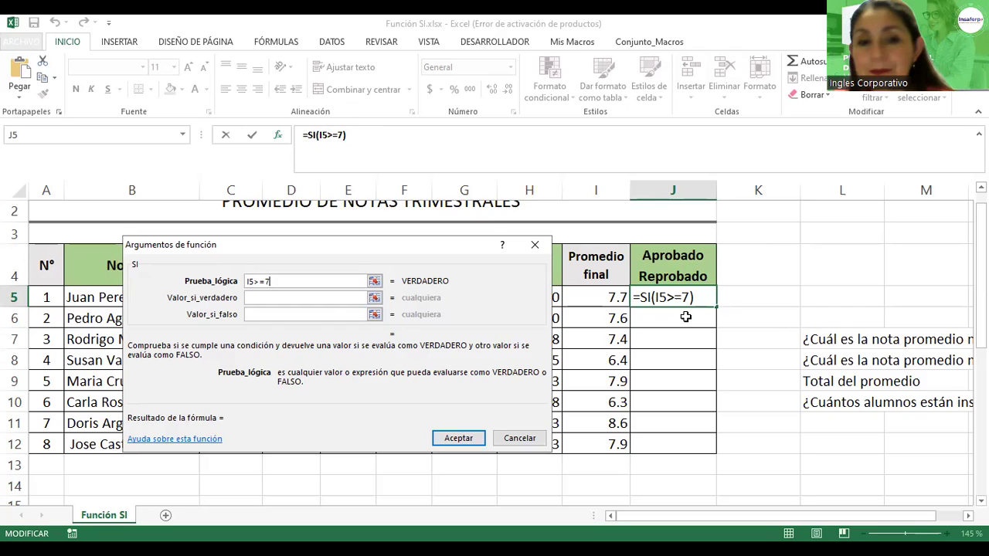
Set the SI function's value if true to the text Aprobó el año escolar.
left_click(280, 298)
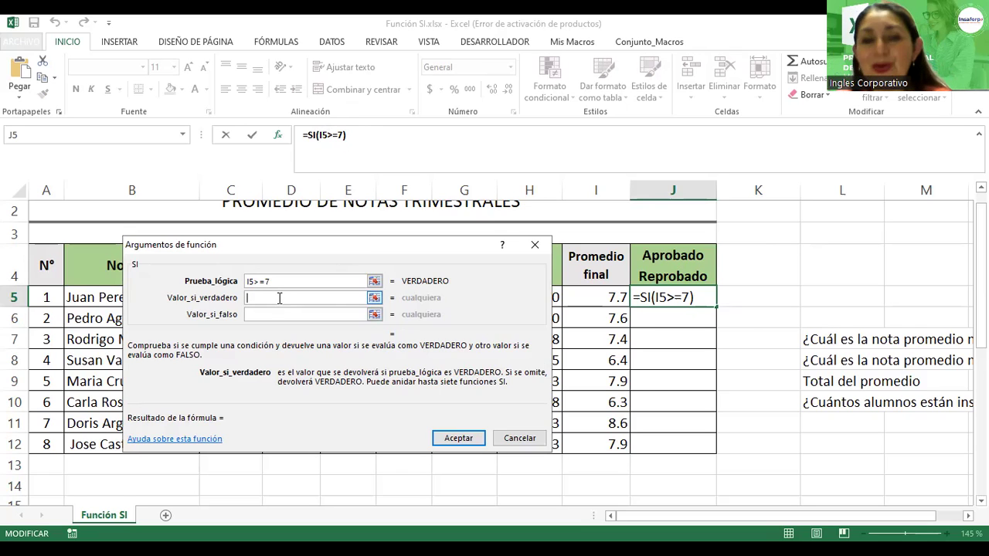
type("\"")
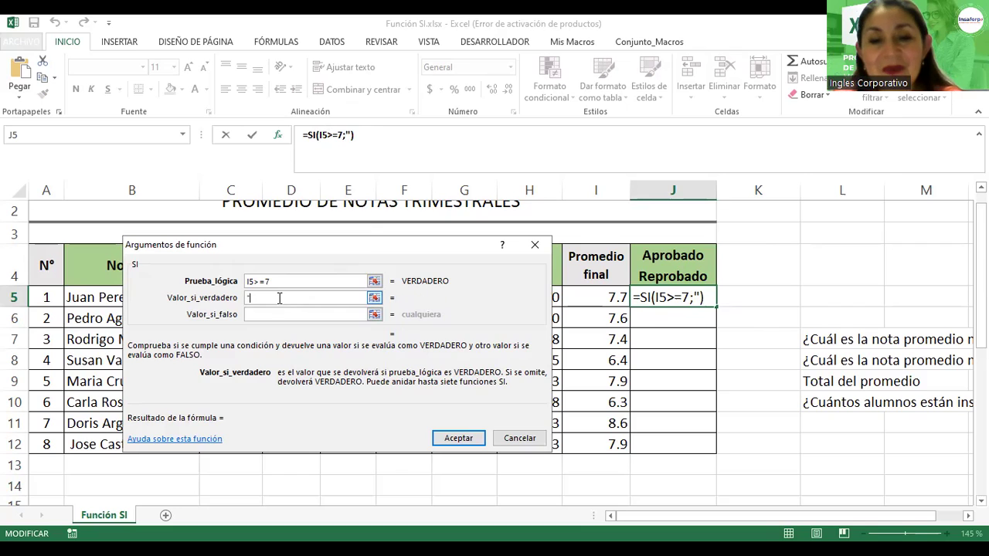
key("BackSpace")
type("A")
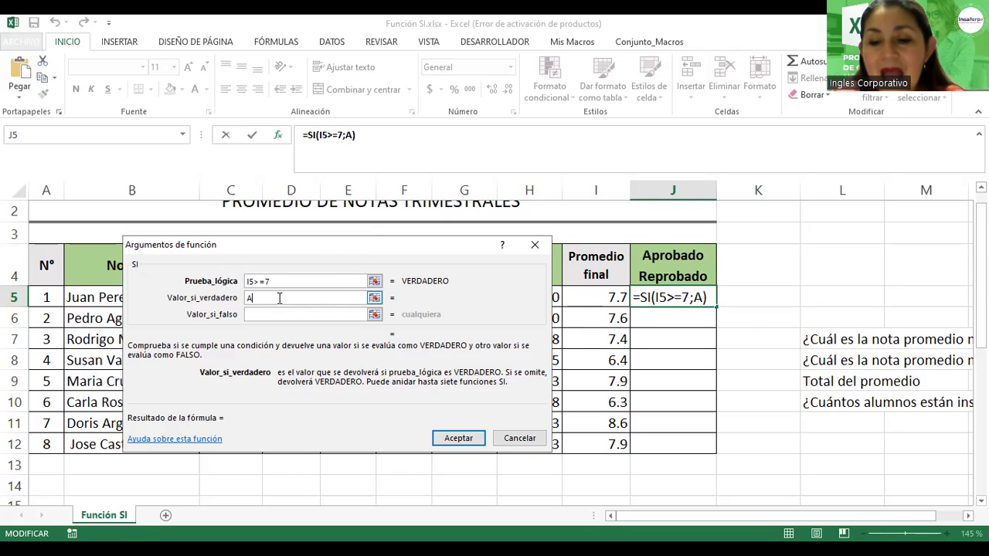
type("prob")
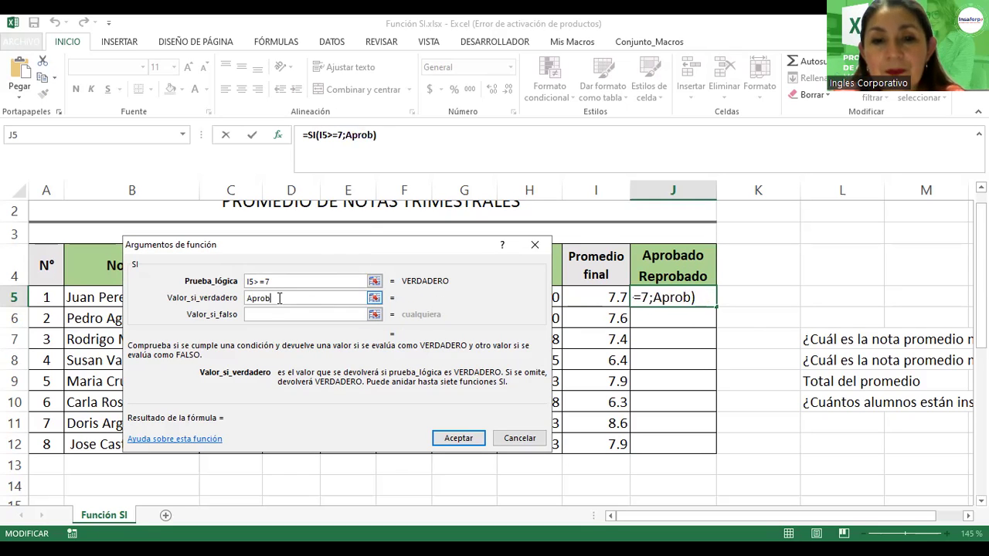
type("ó el")
key("BackSpace")
key("BackSpace")
type("la")
key("BackSpace")
key("BackSpace")
key("BackSpace")
type("el año ")
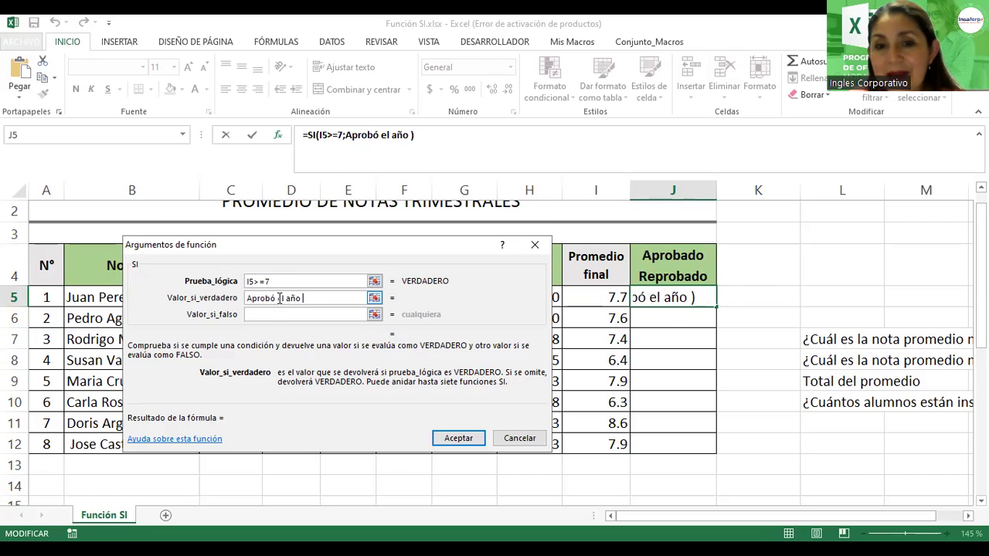
type("escolar")
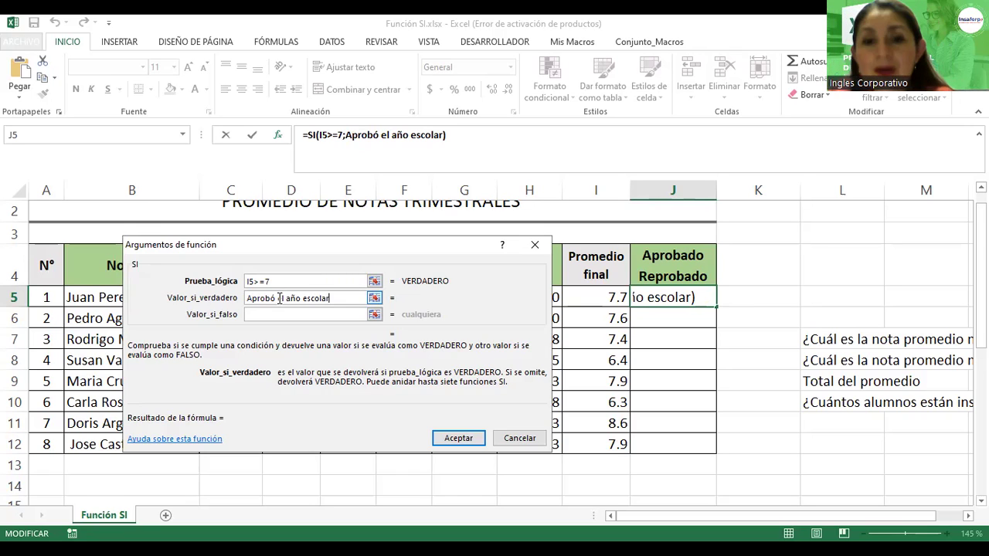
Set the SI function's value if false to Reprobó and complete the formula in J5.
left_click(262, 314)
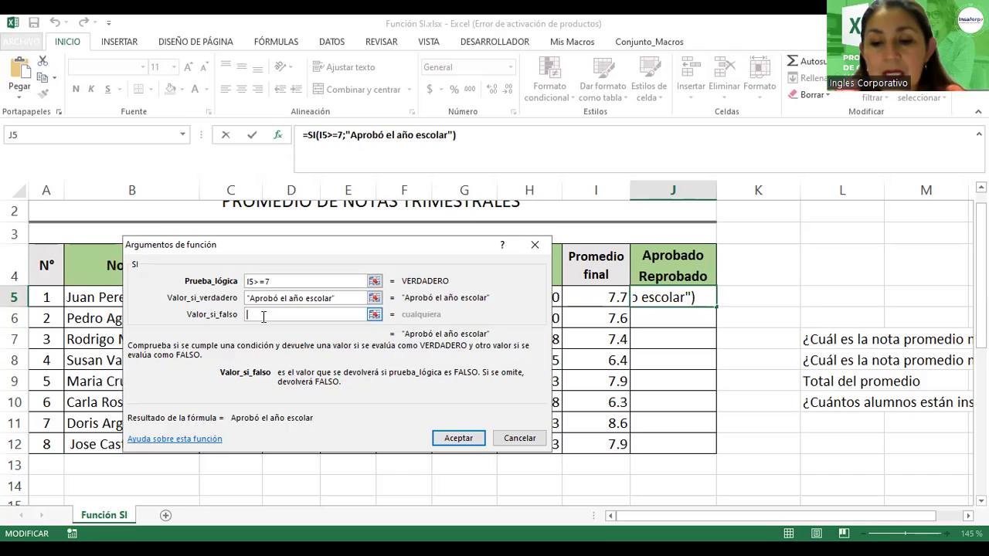
type("Reprobó")
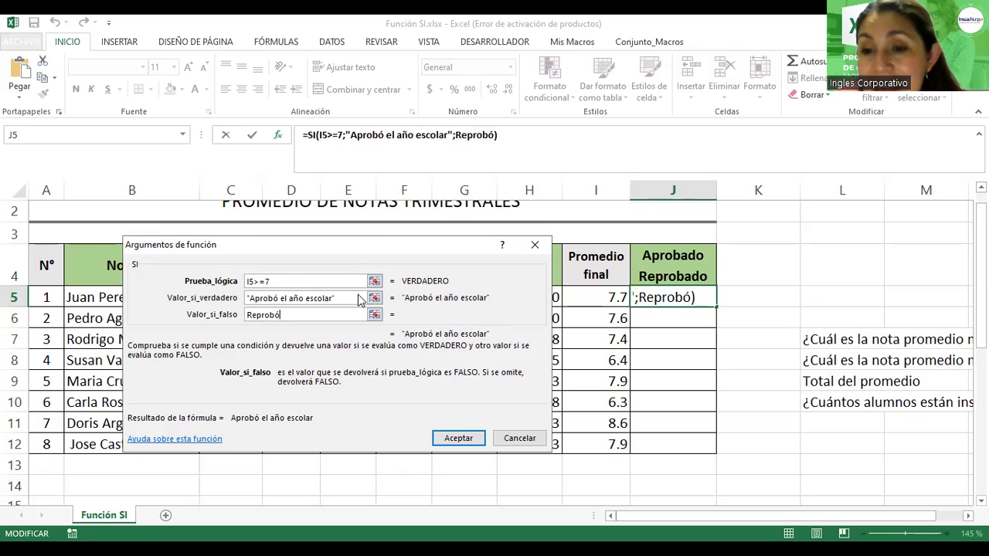
left_click_drag(359, 300, 347, 273)
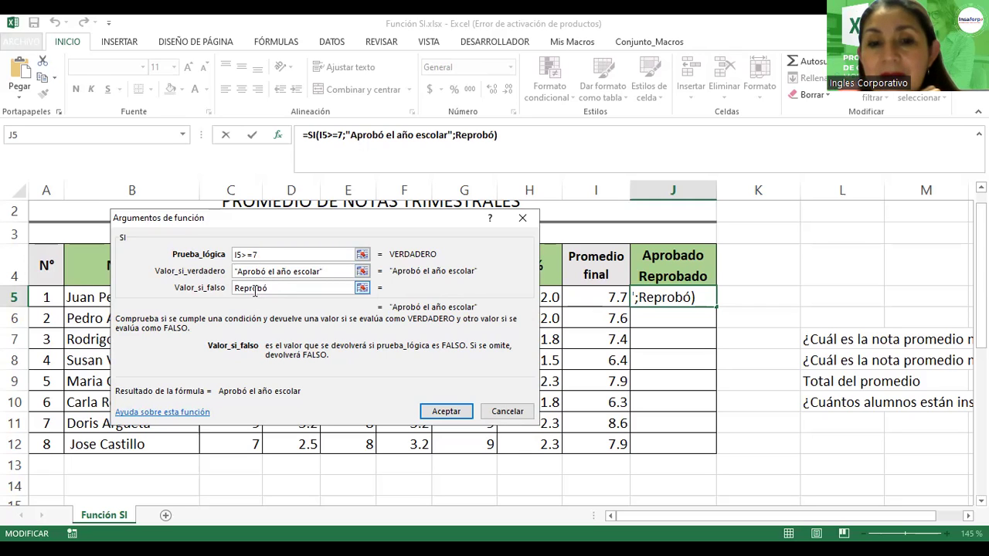
left_click(278, 272)
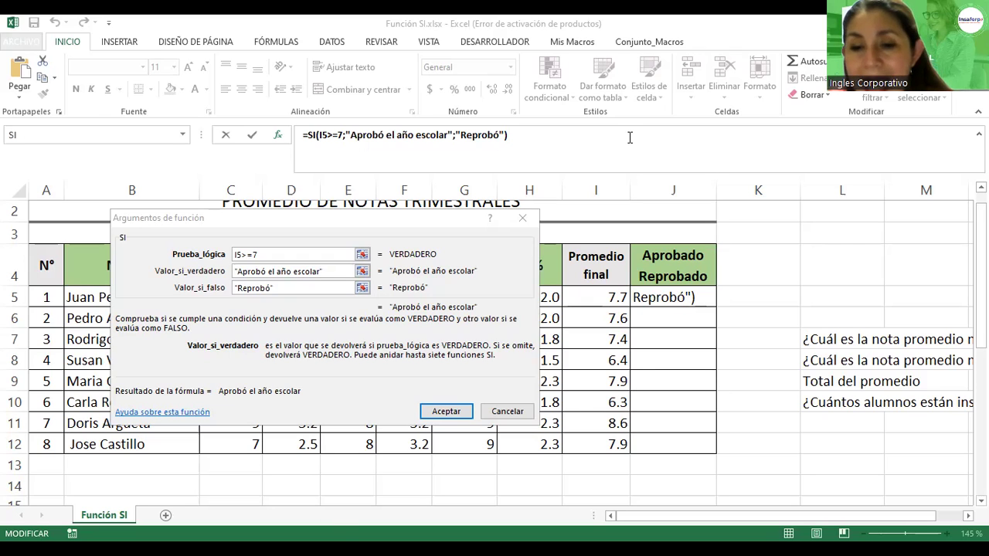
left_click(446, 412)
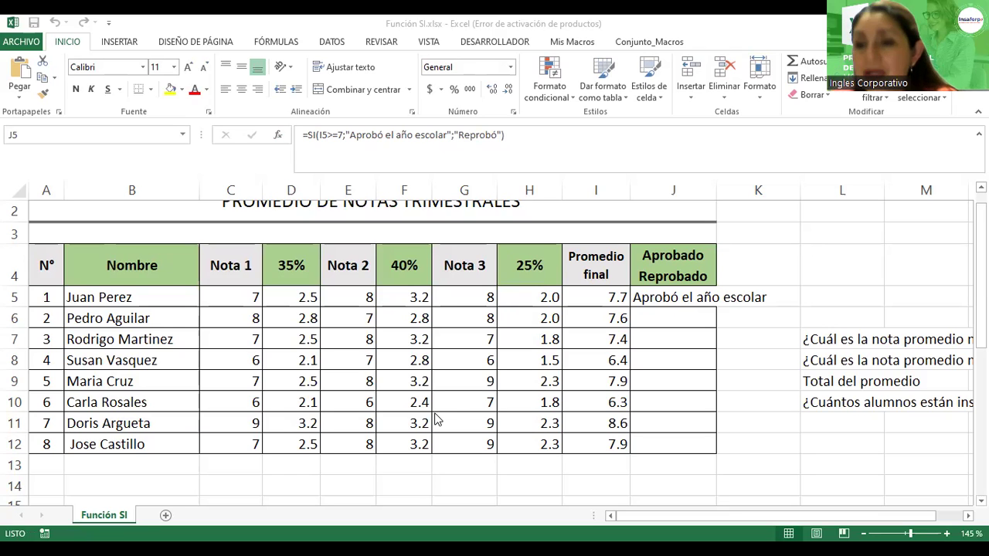
Widen column J to fit the result text and the Aprobado Reprobado heading.
left_click(693, 300)
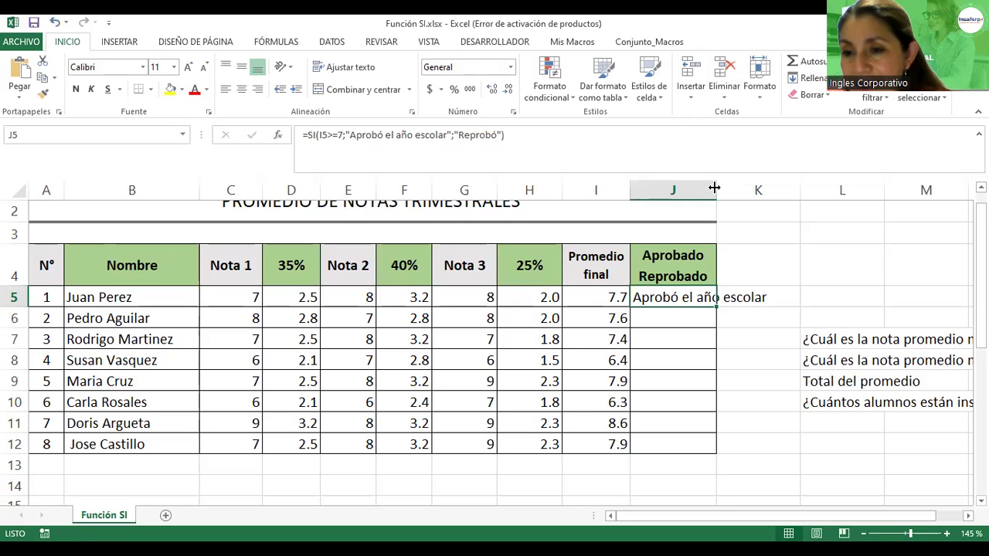
left_click_drag(715, 187, 720, 186)
double_click(720, 187)
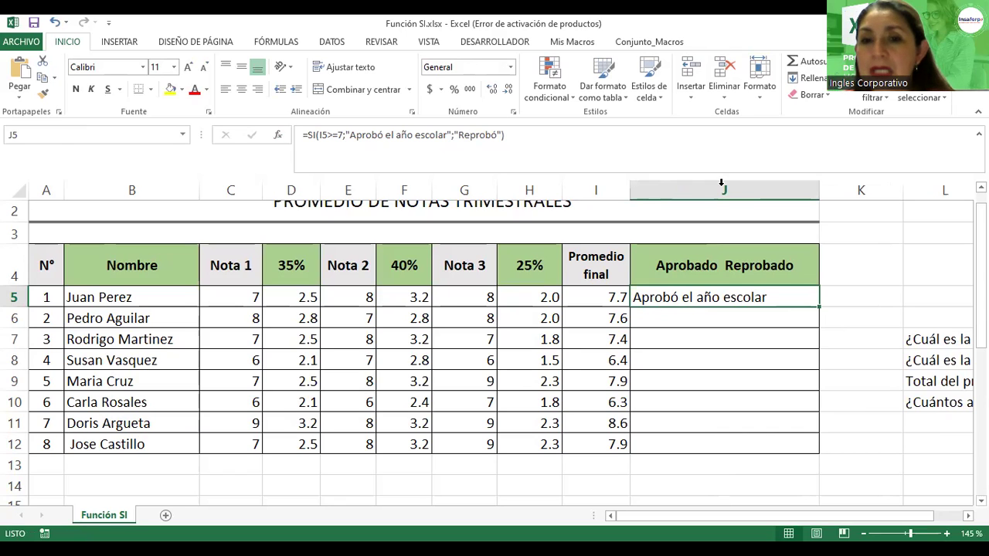
Copy the SI formula from J5 down through J12 for the remaining students.
left_click(709, 319)
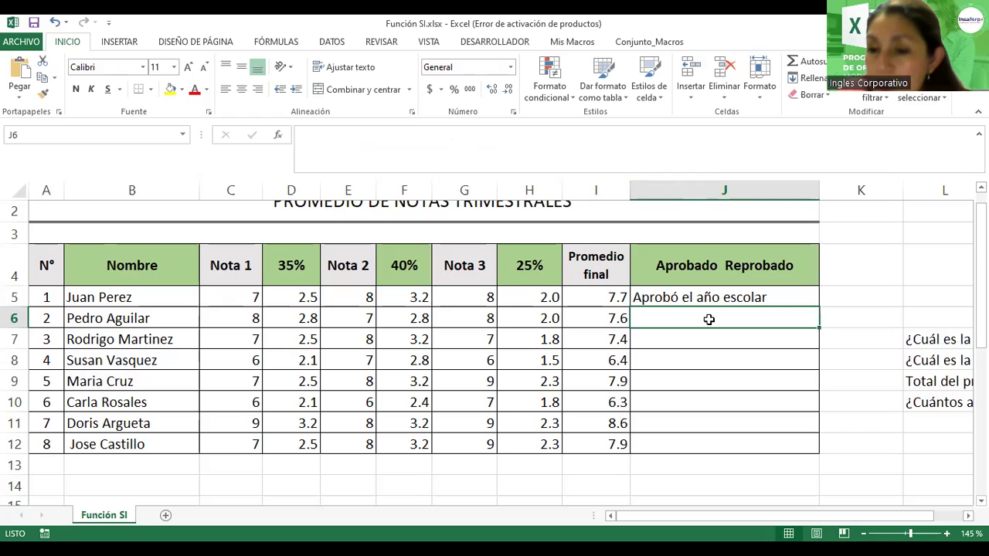
key("Down")
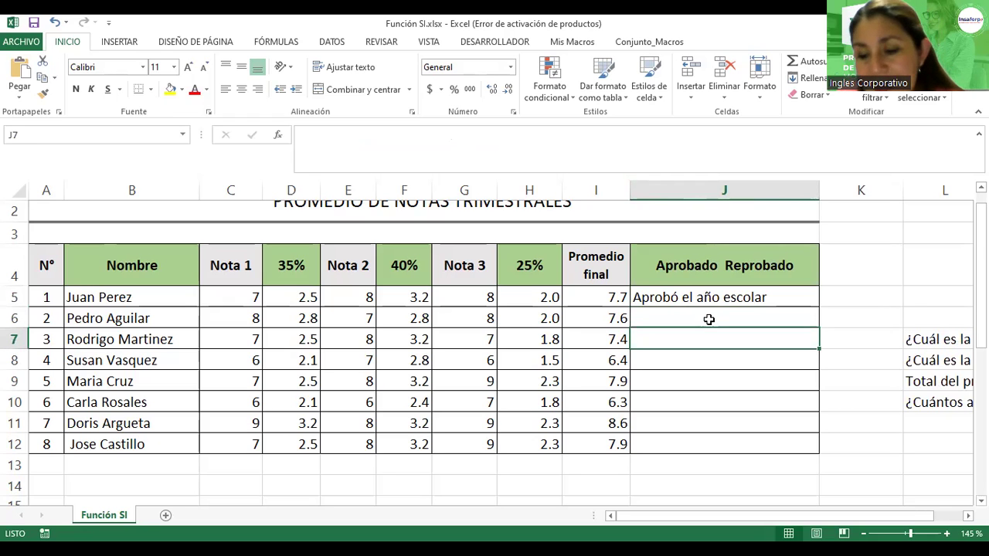
key("Up")
key("Up")
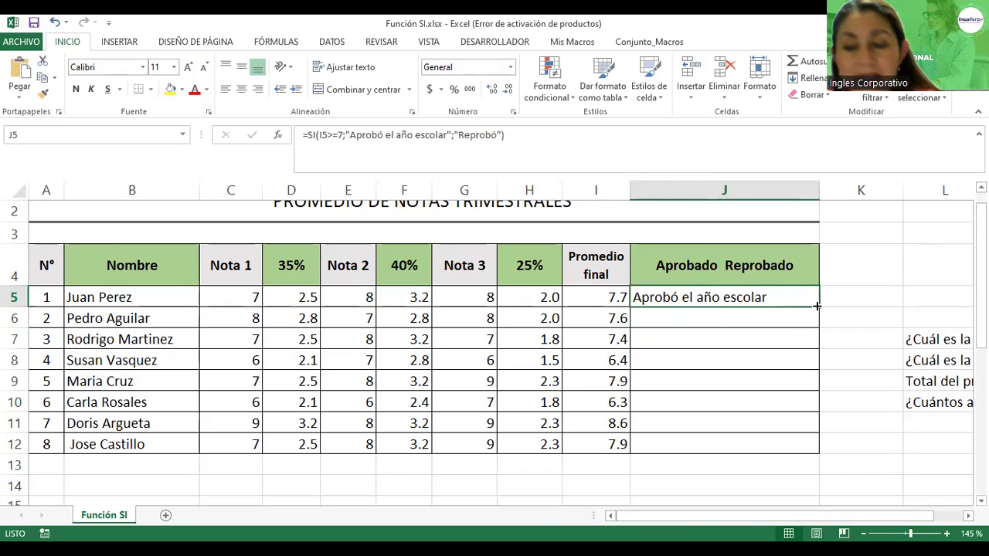
scroll(817, 306, "up", 3, "ctrl")
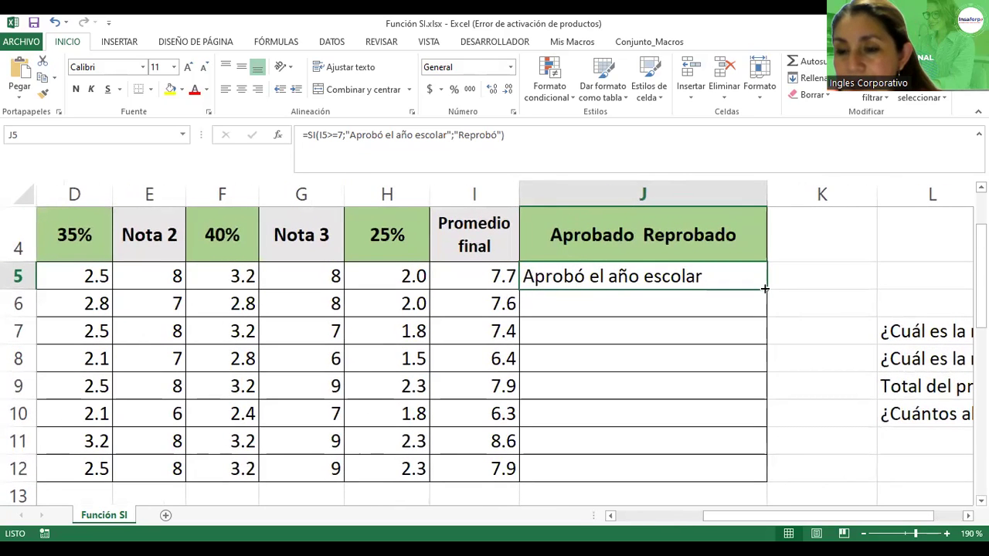
left_click_drag(764, 288, 769, 483)
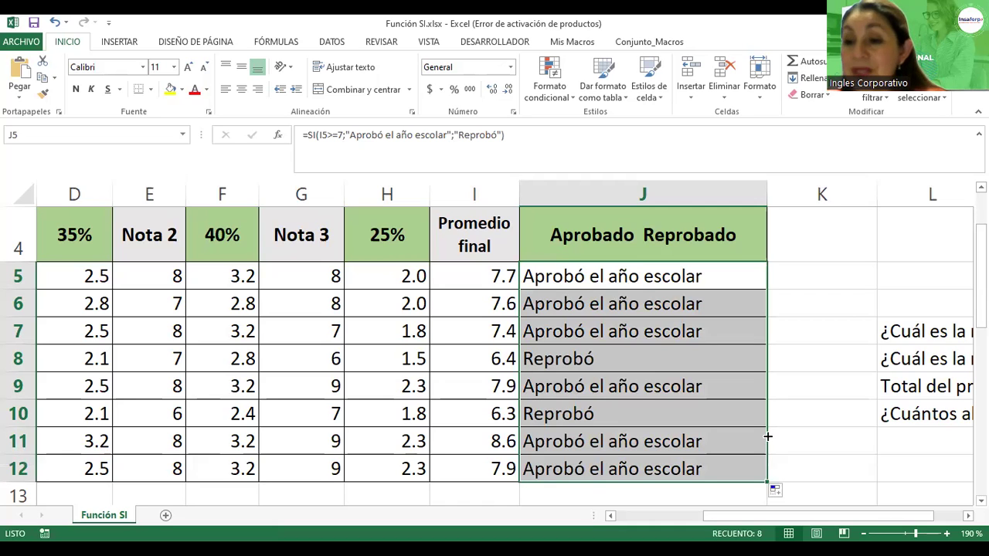
left_click(552, 287)
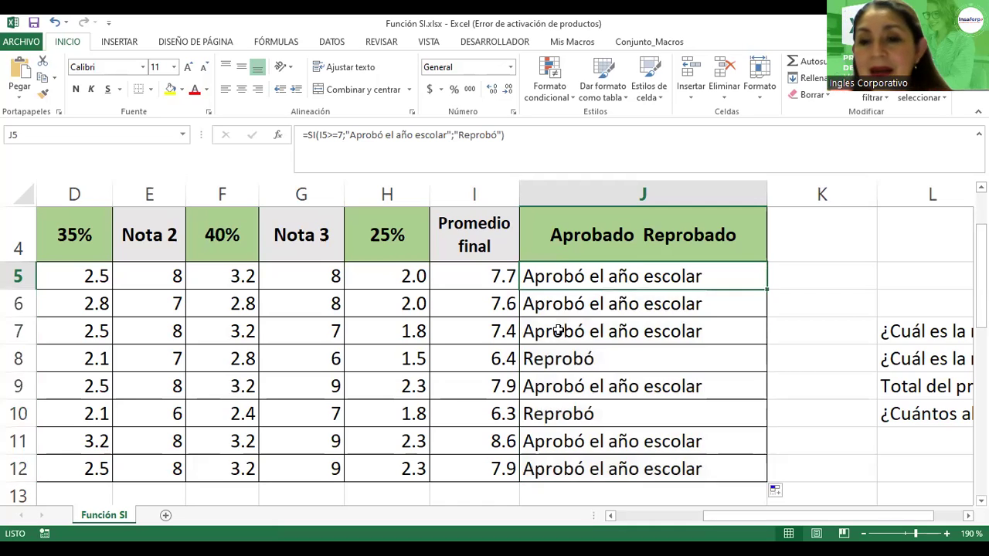
Review the pass or fail results in column J against the students' final averages, including the failing rows 8 and 10.
left_click(544, 368)
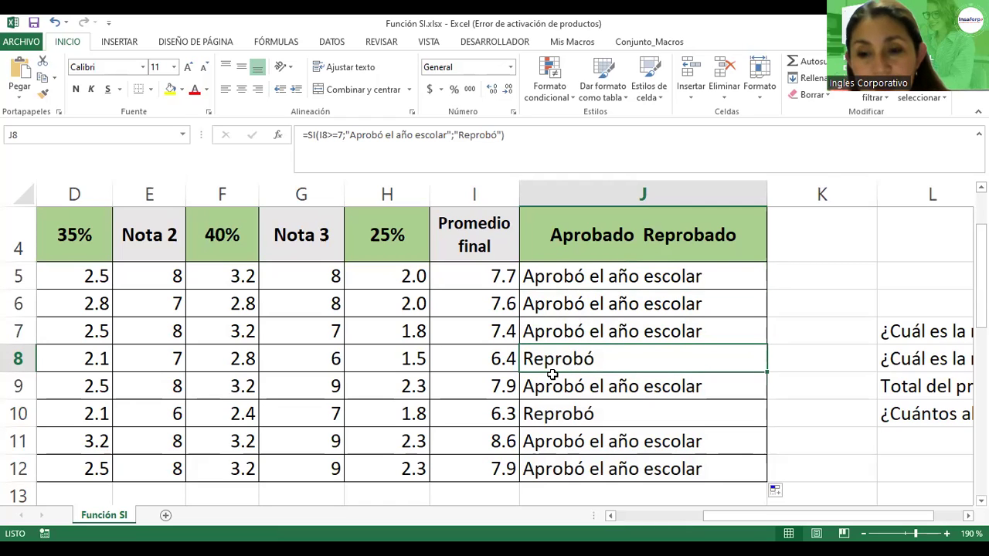
left_click_drag(775, 518, 702, 528)
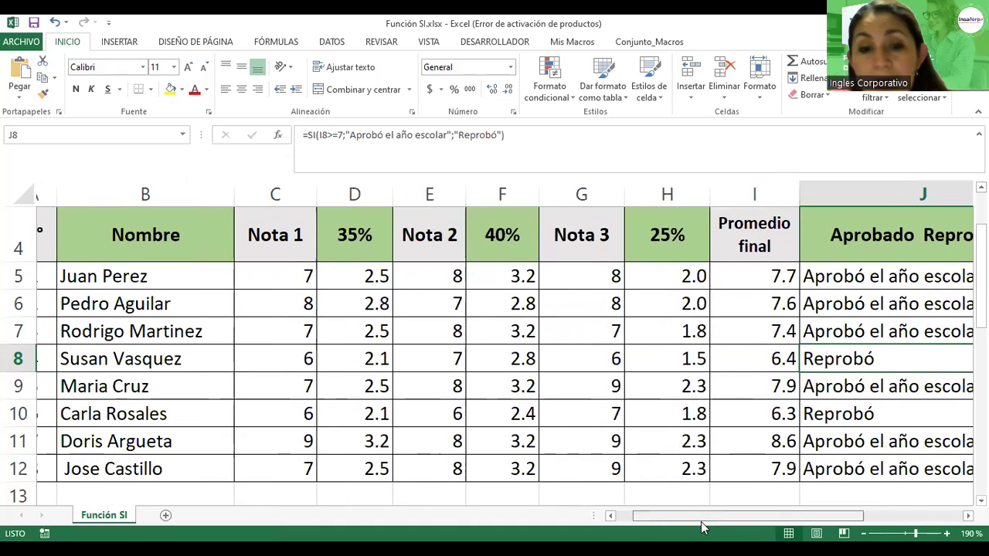
scroll(701, 528, "right", 1)
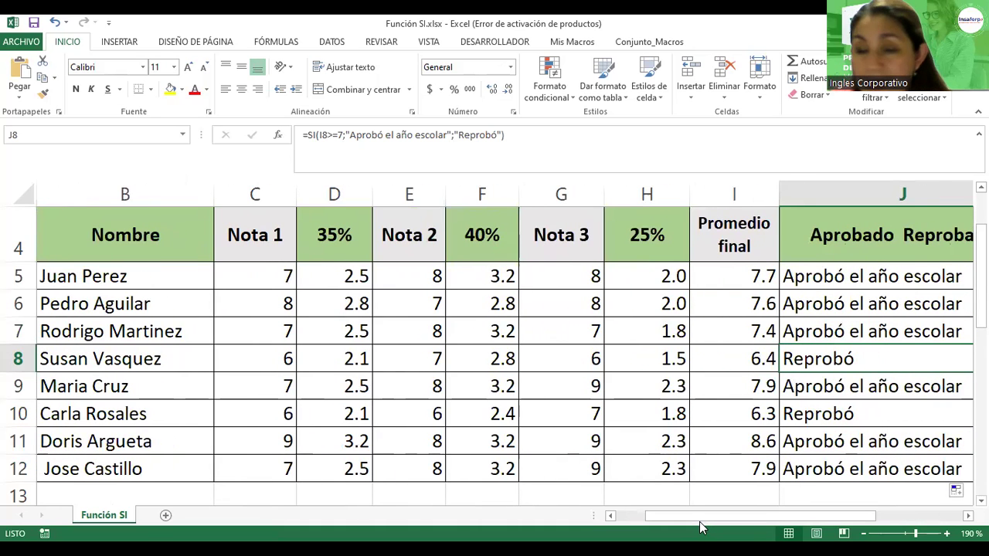
left_click(750, 360)
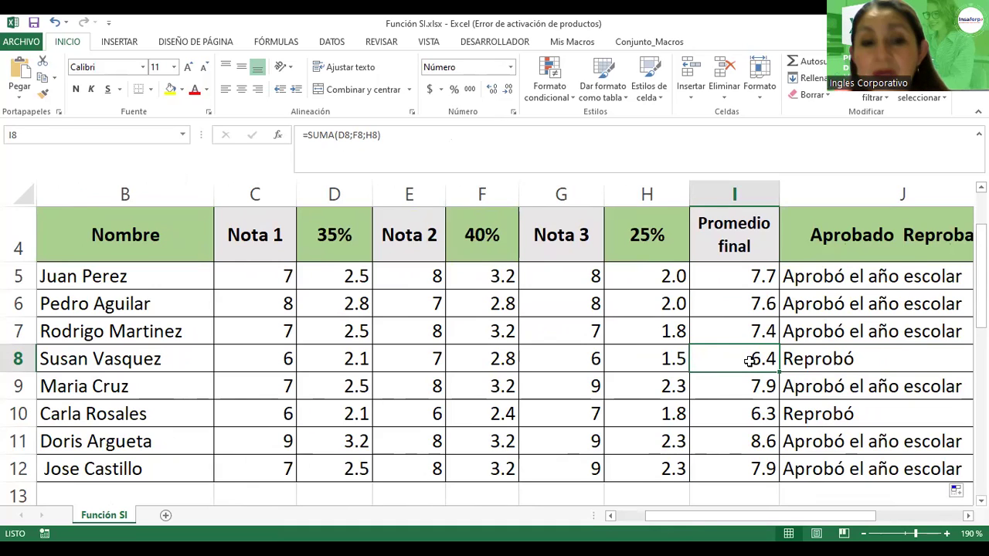
left_click(859, 417)
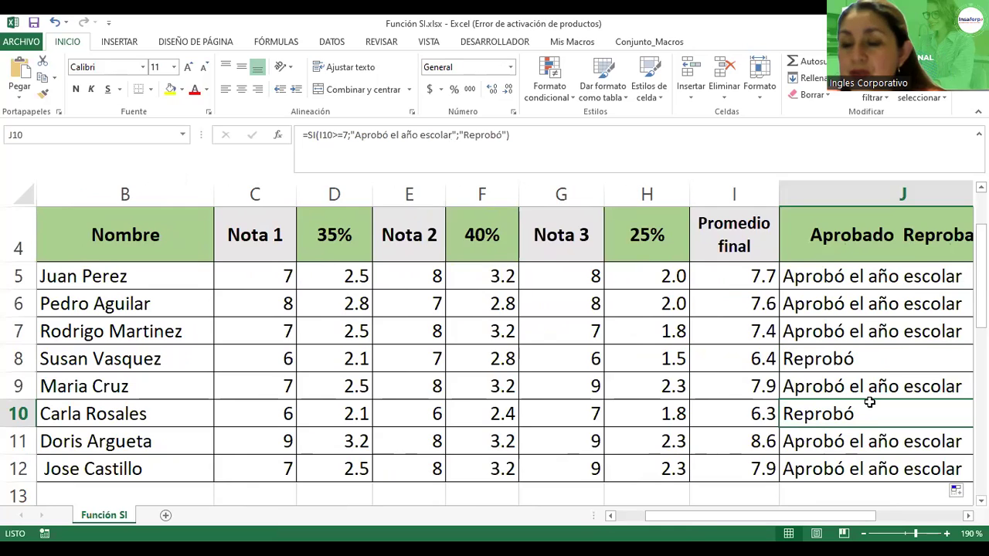
scroll(869, 402, "down", 1)
left_click(771, 267)
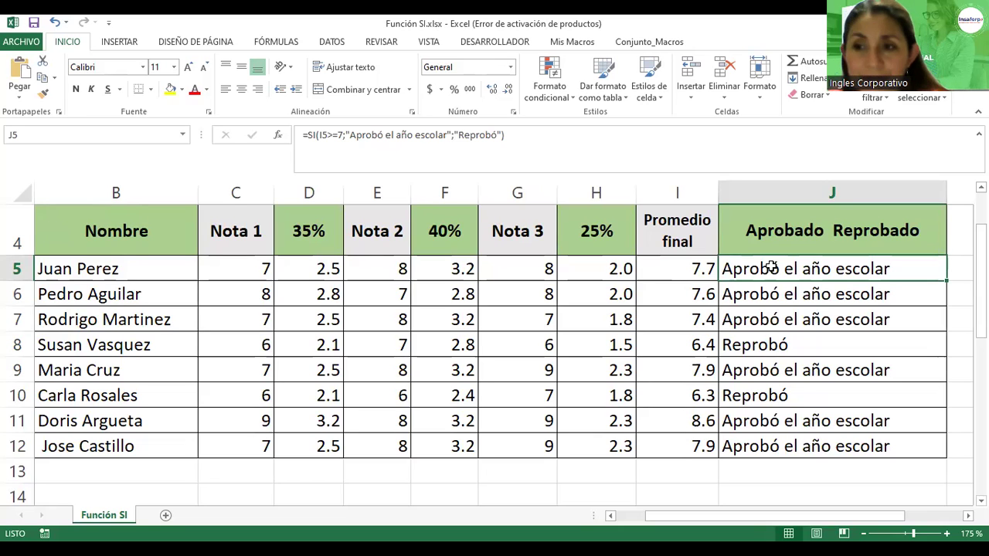
Look up the SI function among the logical functions without inserting it.
left_click(273, 45)
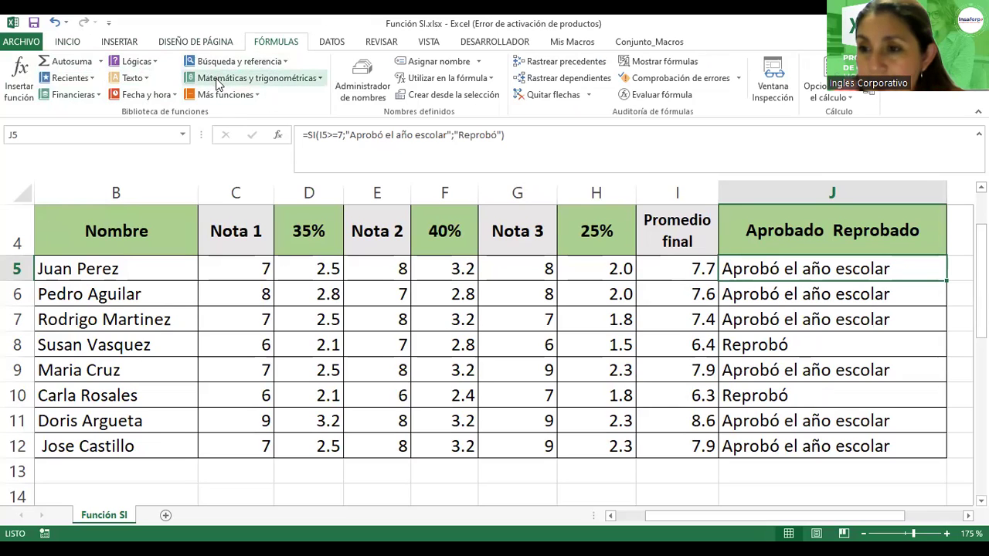
left_click(155, 66)
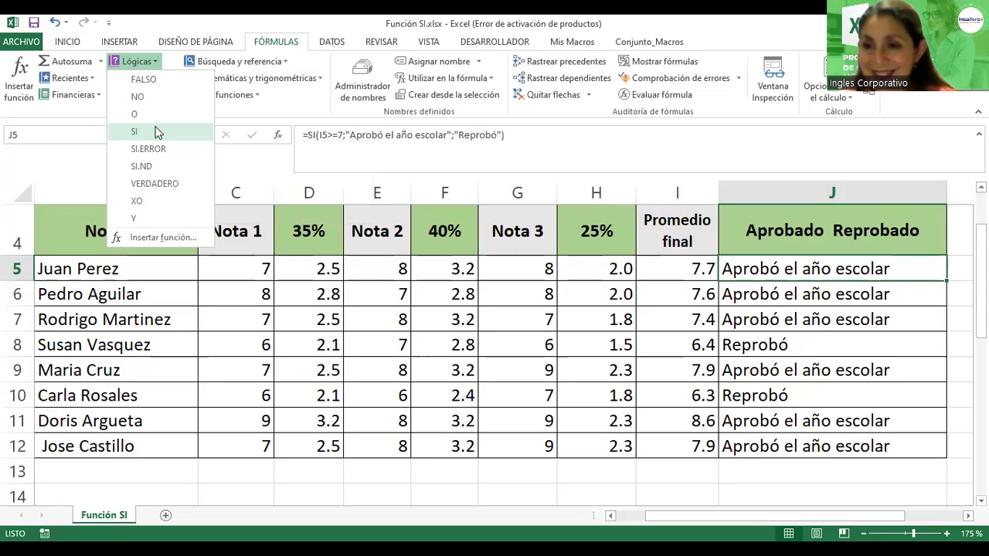
left_click(712, 307)
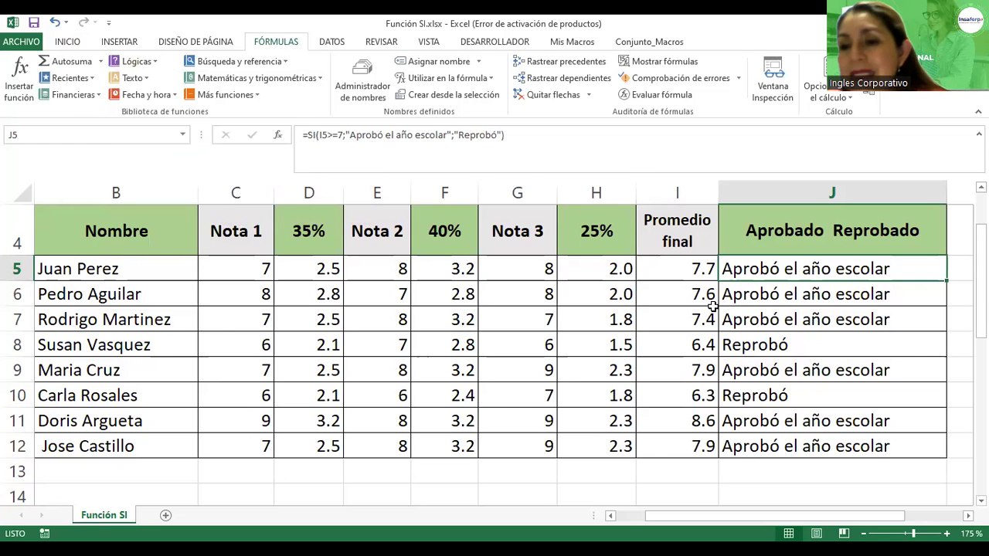
Examine the logical test and the value if true inside the SI formula in J5, leaving the formula as is.
scroll(712, 307, "down", 2)
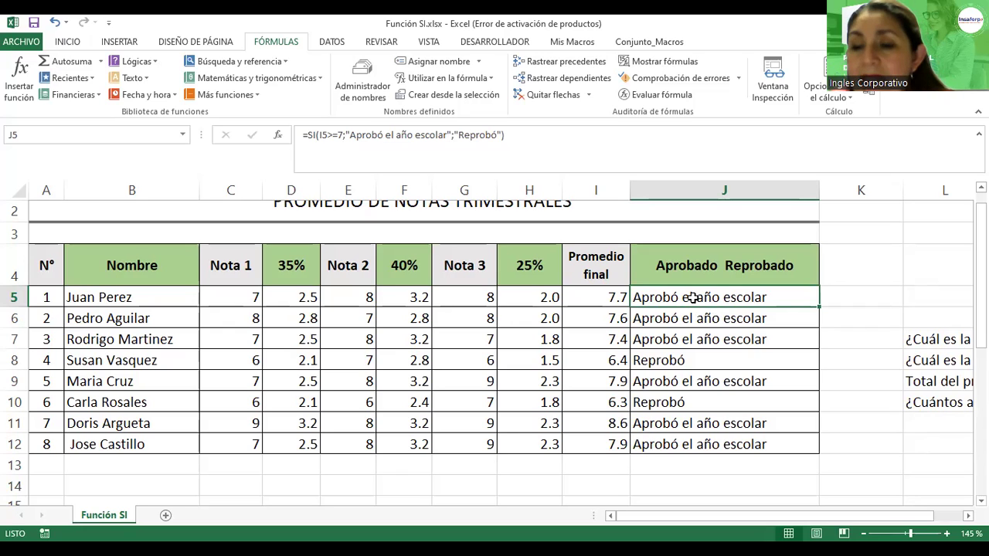
double_click(694, 297)
left_click_drag(694, 298, 666, 298)
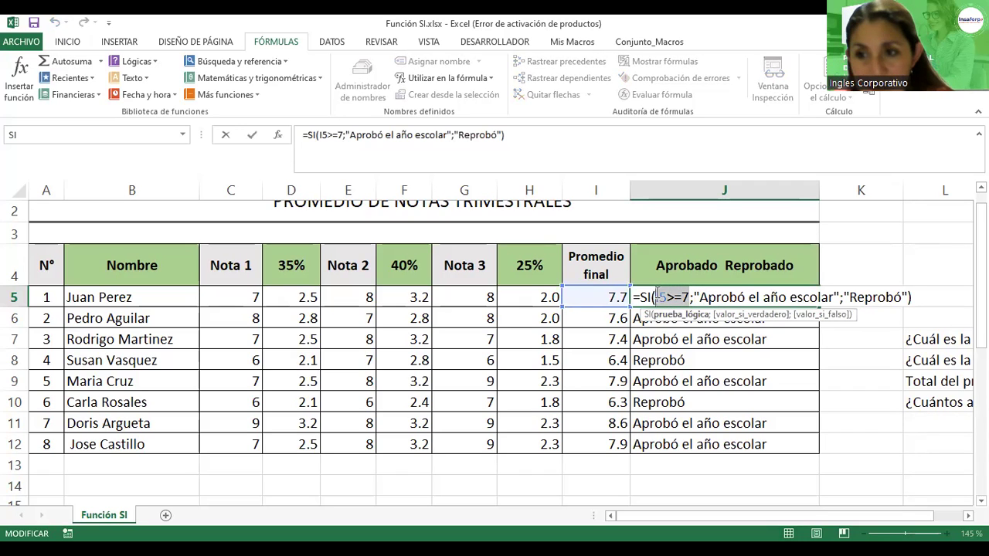
left_click(702, 297)
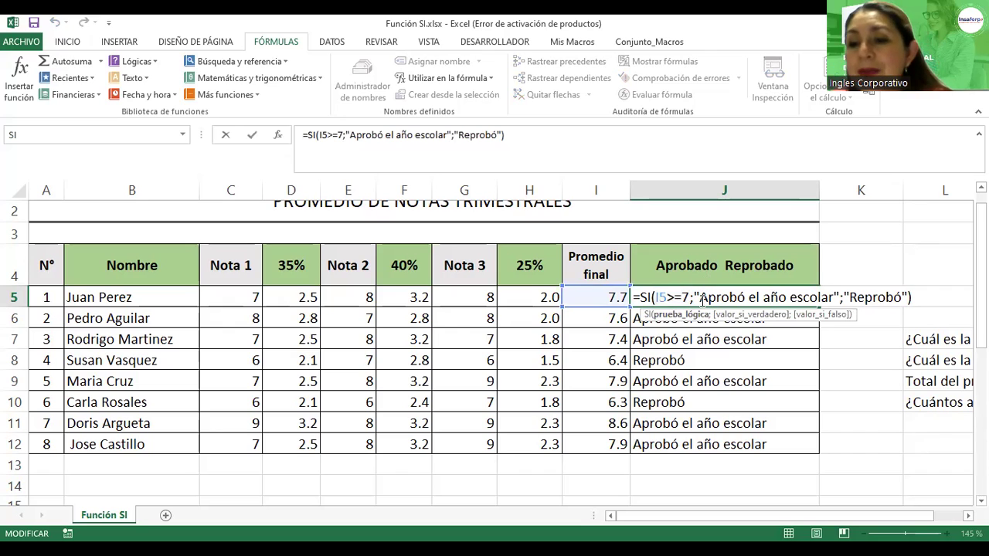
left_click_drag(702, 298, 795, 302)
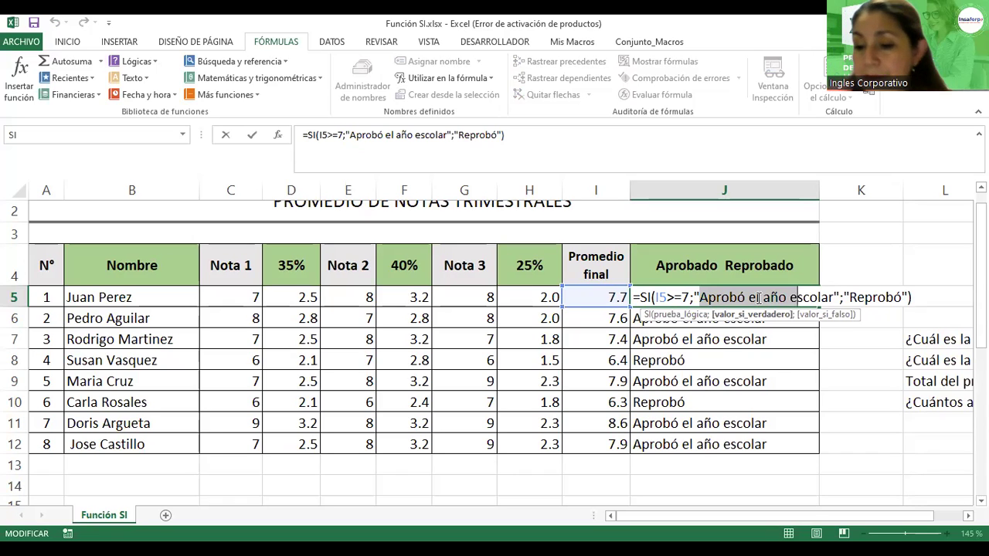
key("Return")
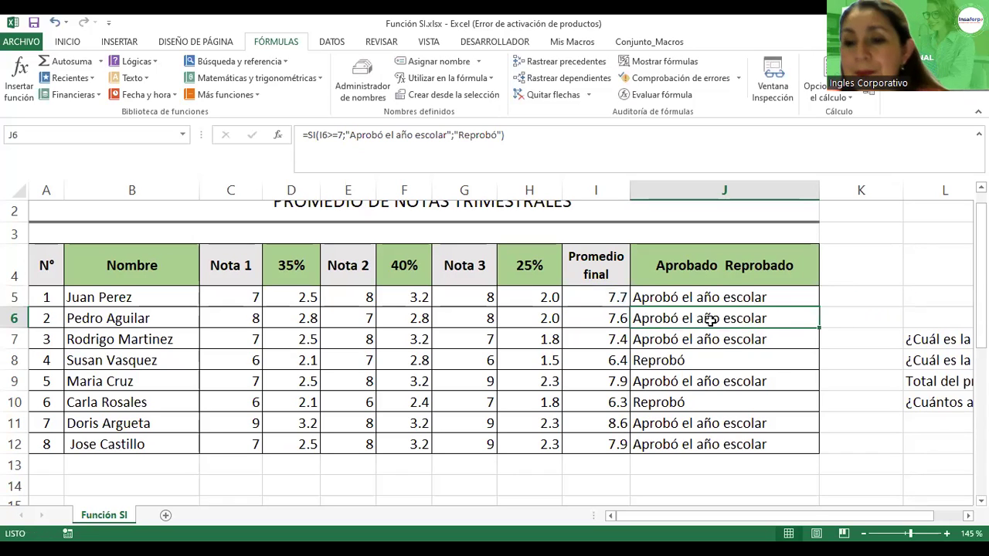
Examine the names and ages in the LISTADO DE EDADES table below the grades.
scroll(707, 321, "down", 2)
scroll(710, 320, "down", 2)
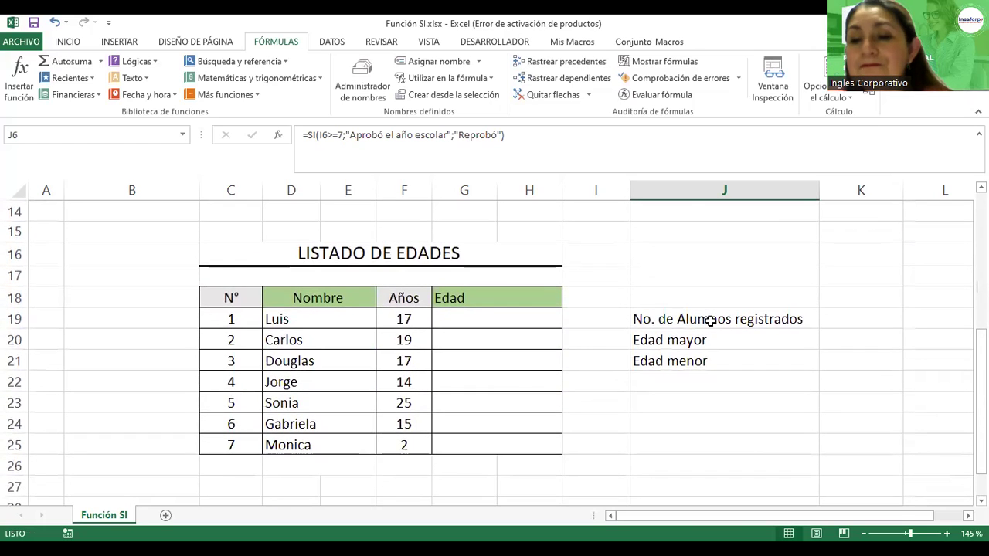
scroll(710, 321, "up", 1)
scroll(635, 358, "down", 1)
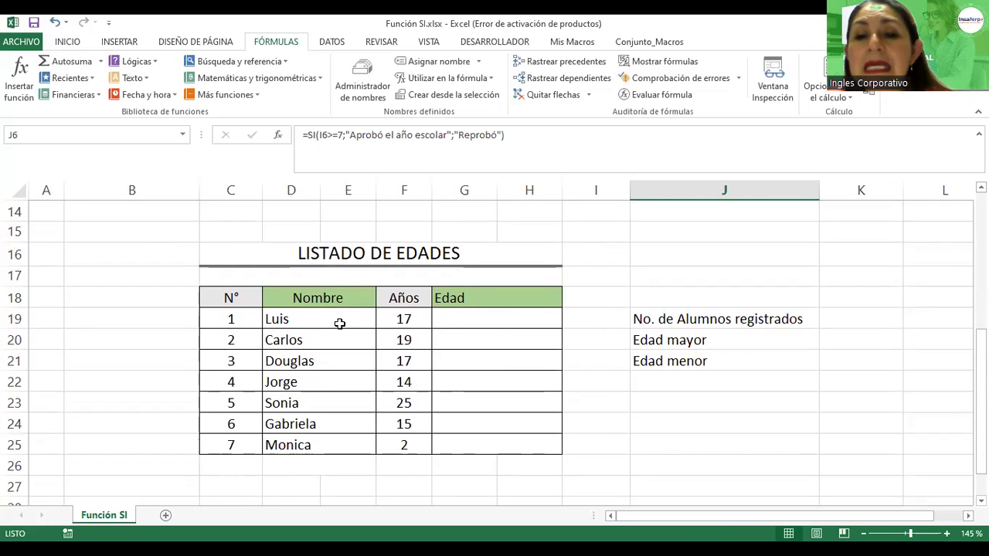
left_click(280, 319)
left_click(283, 340)
left_click(294, 361)
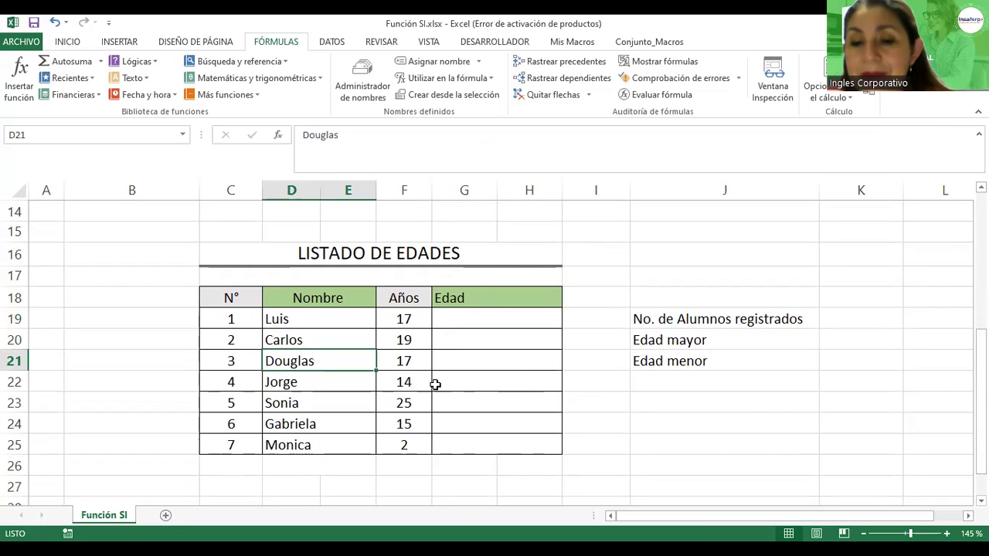
Start an SI formula in G19 of the Edad column with the logical test F19>=18.
left_click(480, 317)
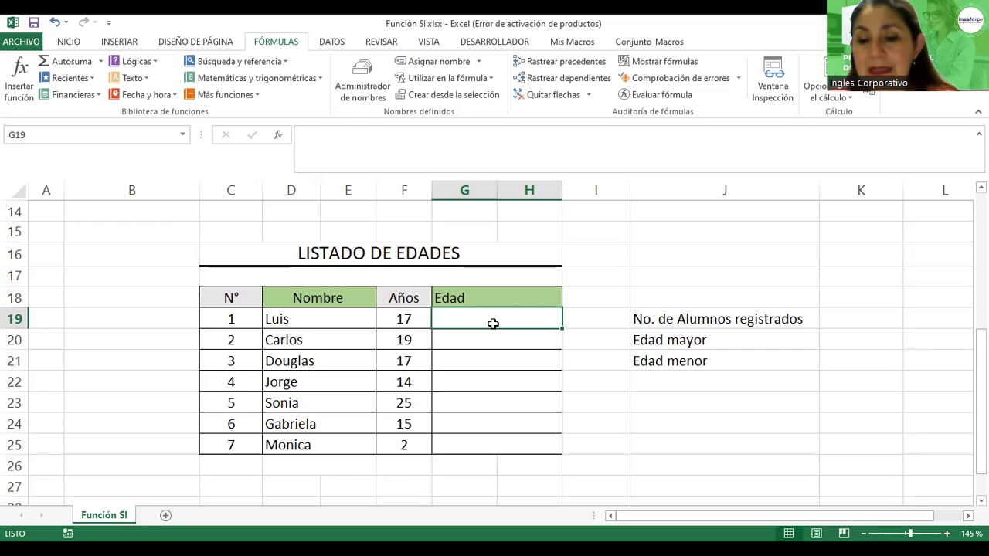
type("=")
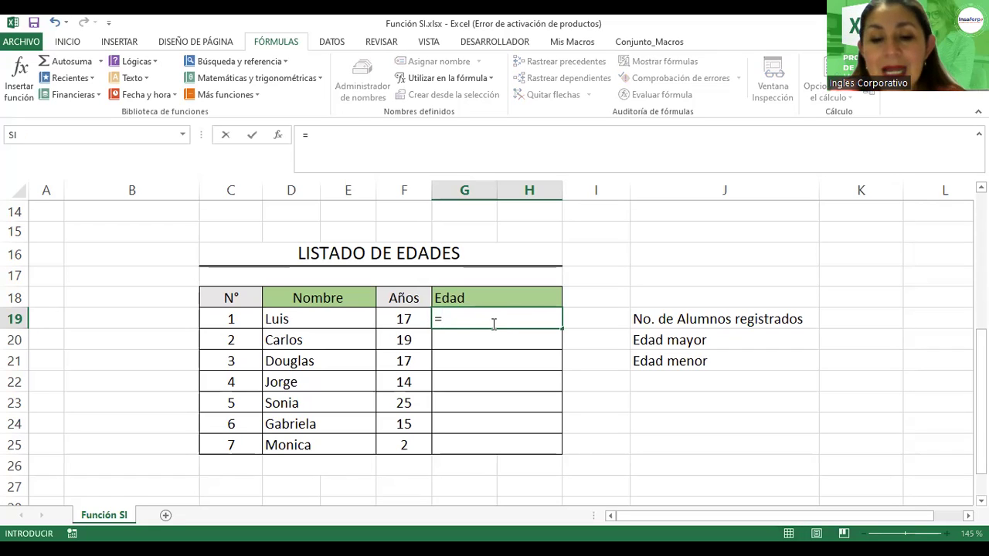
type("si(")
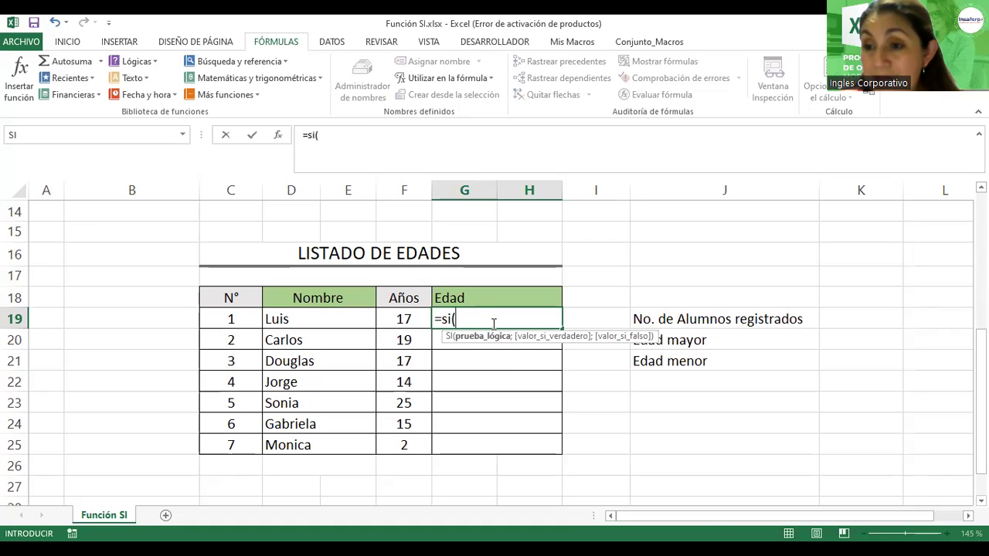
left_click(395, 317)
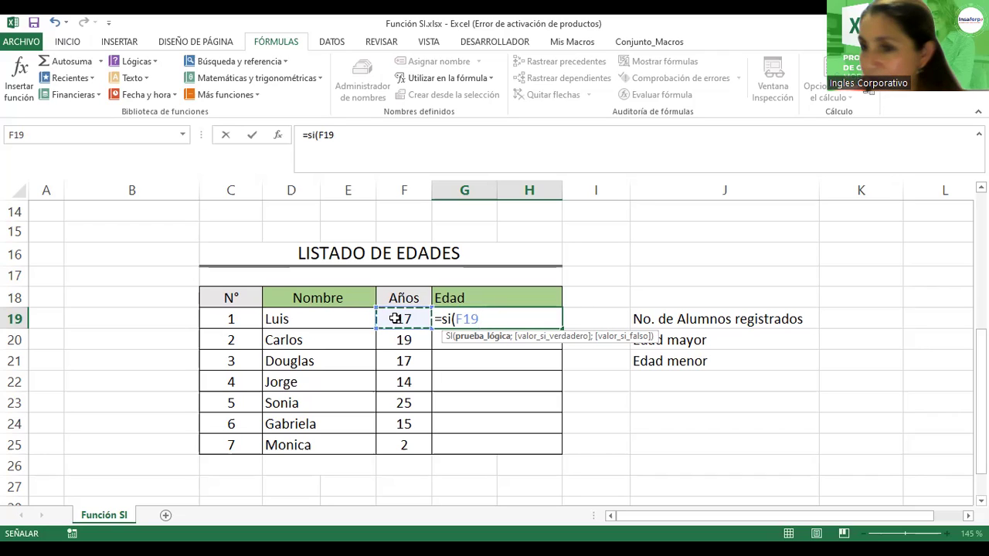
type("<")
key("BackSpace")
type(">")
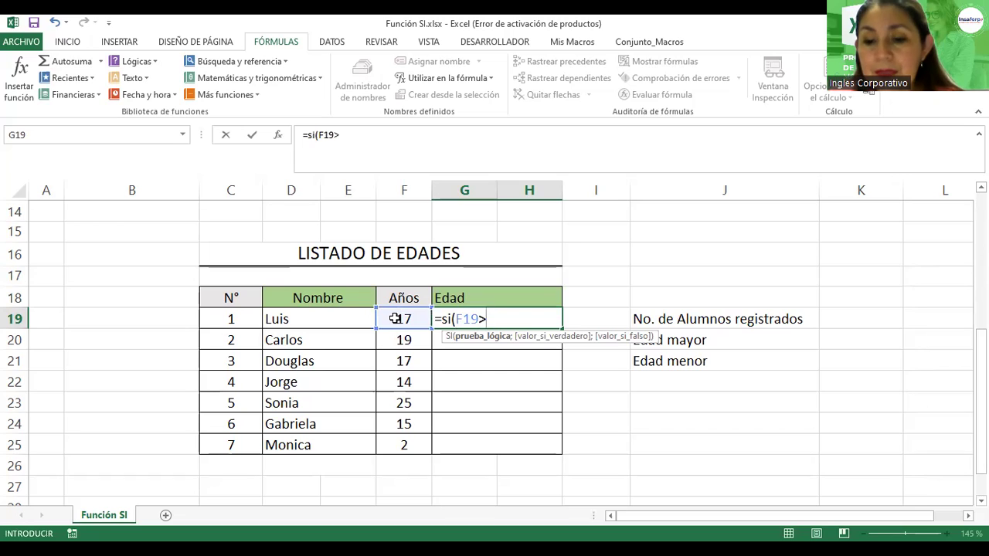
type("=18")
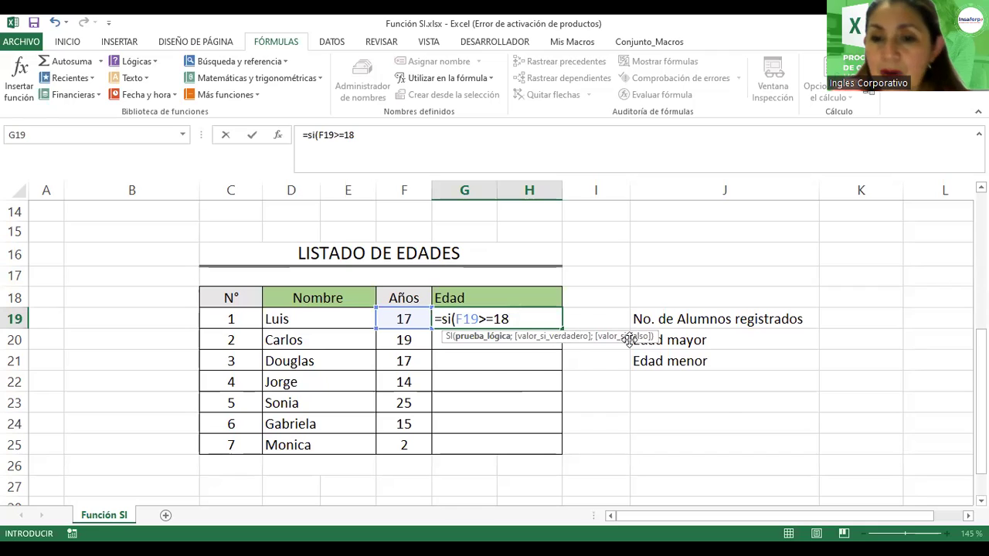
type(";")
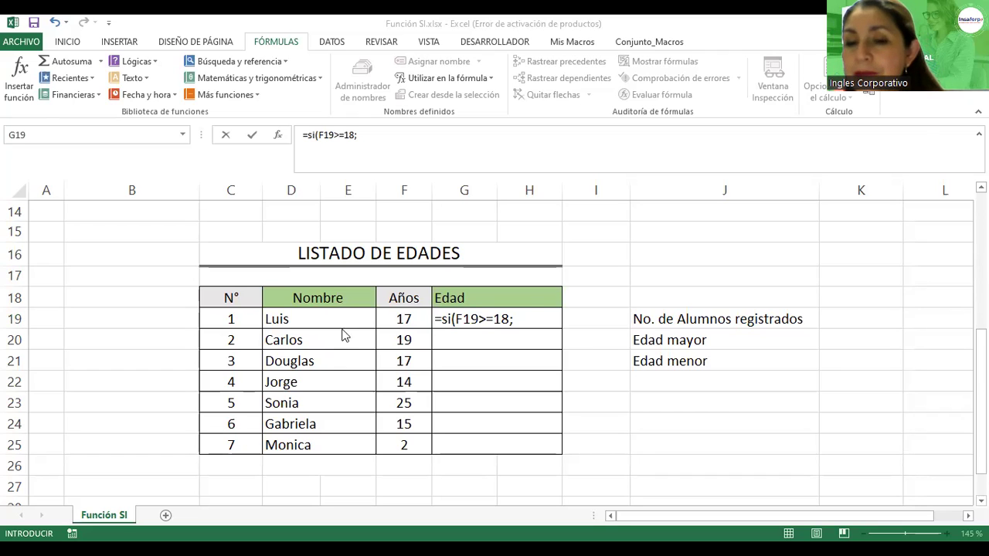
Set the value if true in the G19 SI formula to the text Posee DUI.
left_click(529, 323)
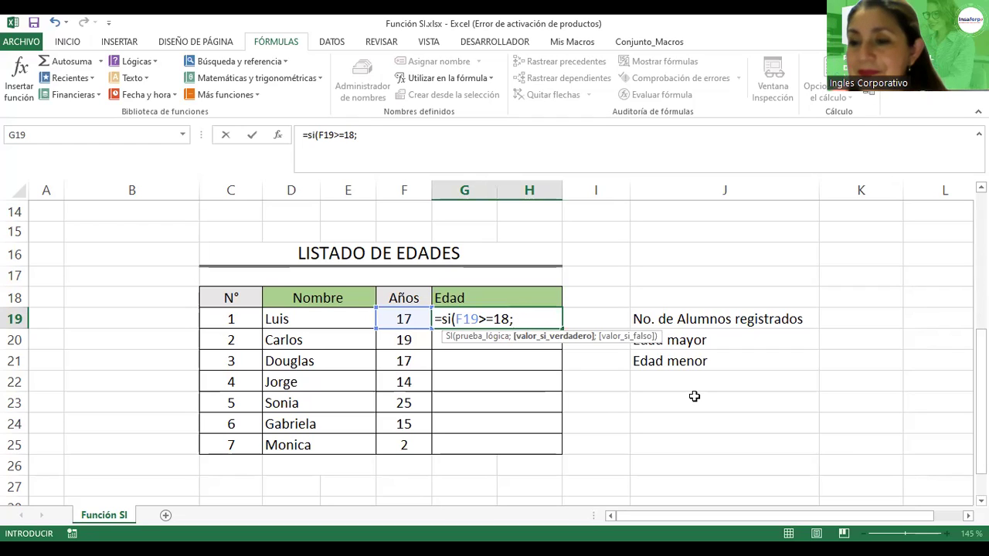
key("alt+Tab")
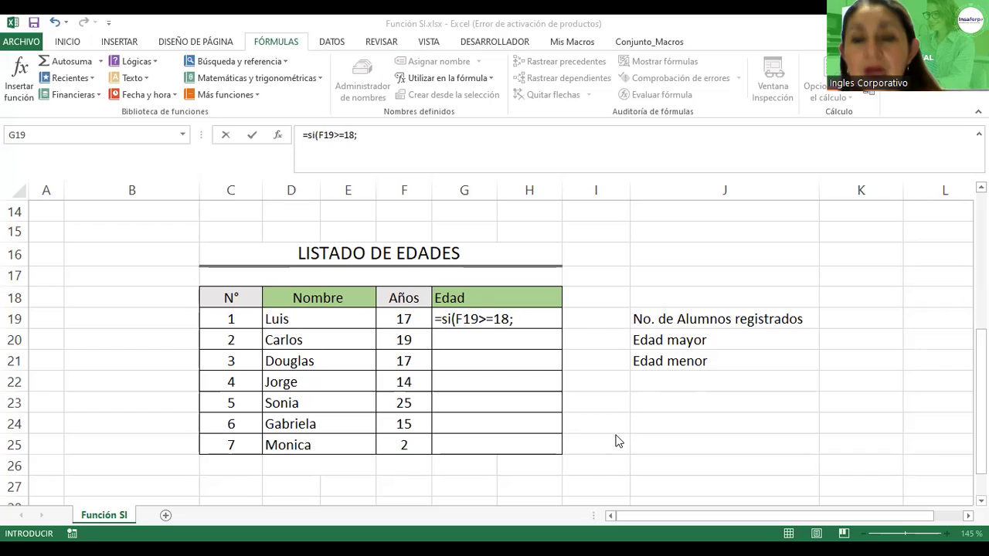
left_click(525, 323)
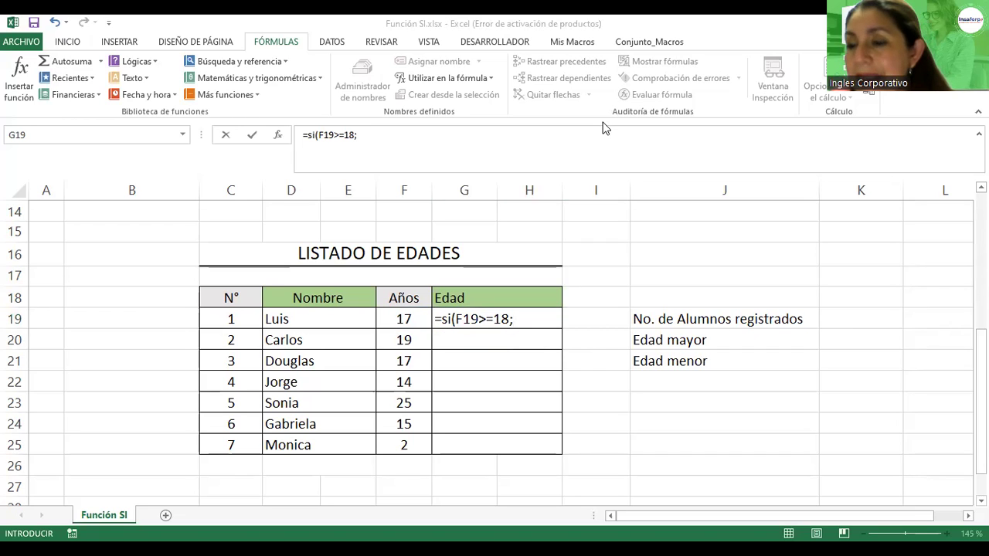
left_click(519, 319)
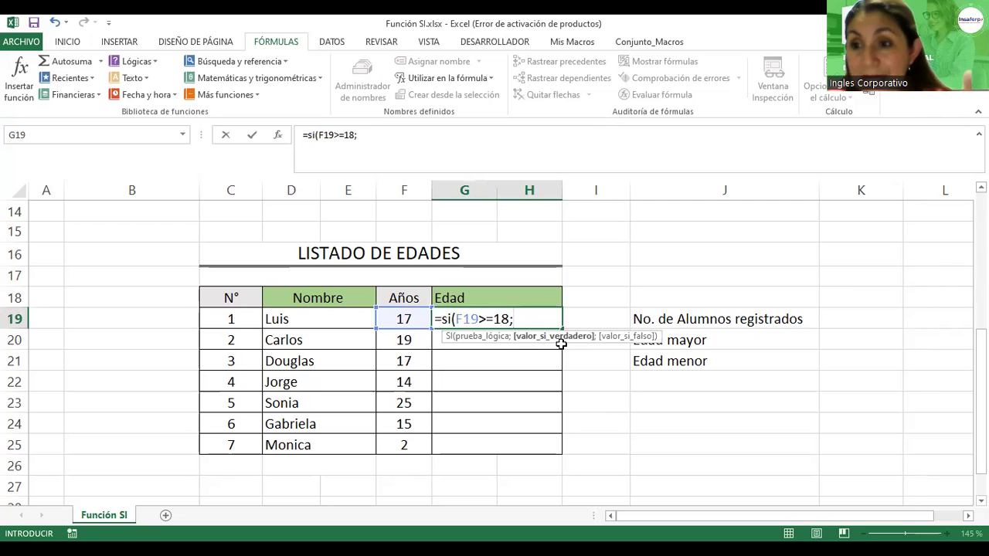
type("\"")
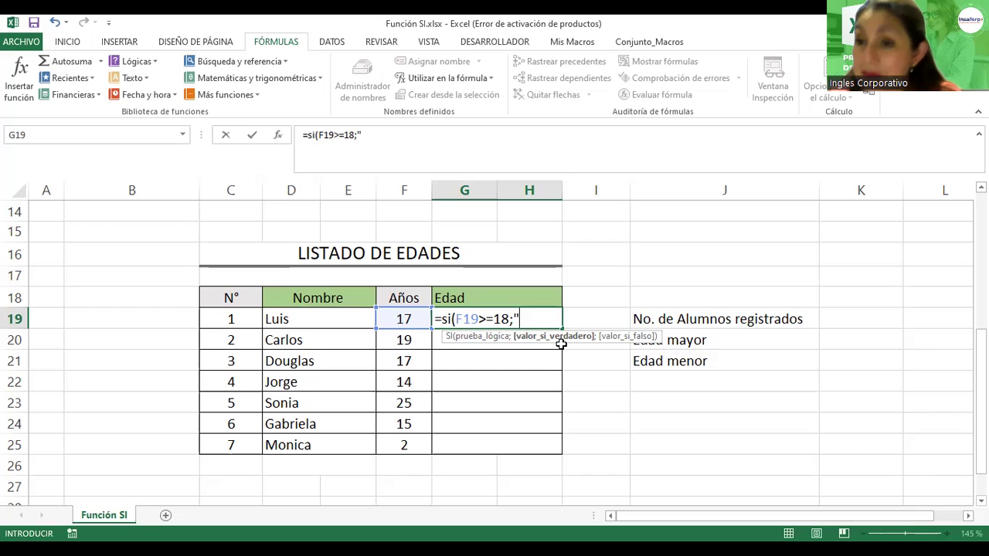
type("Posee DU")
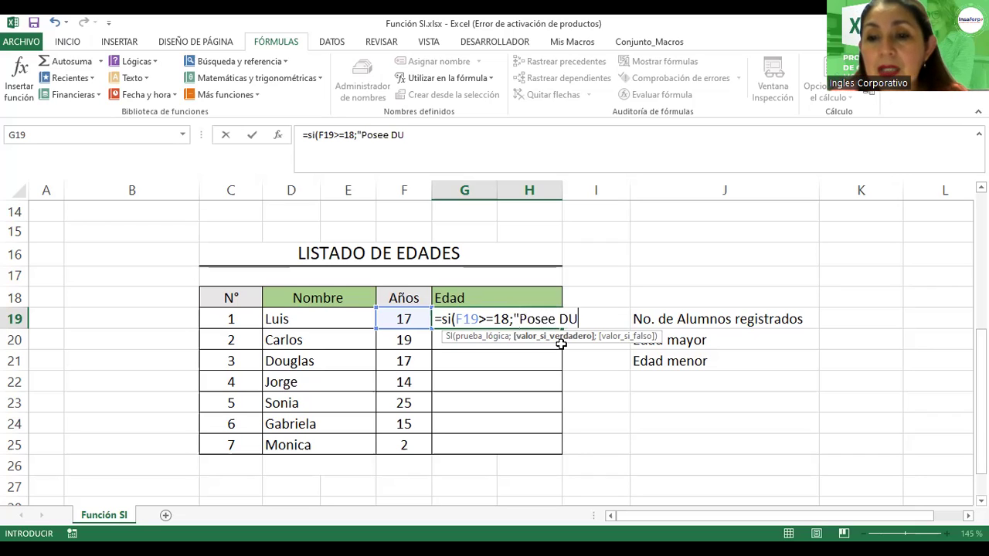
type("I\"")
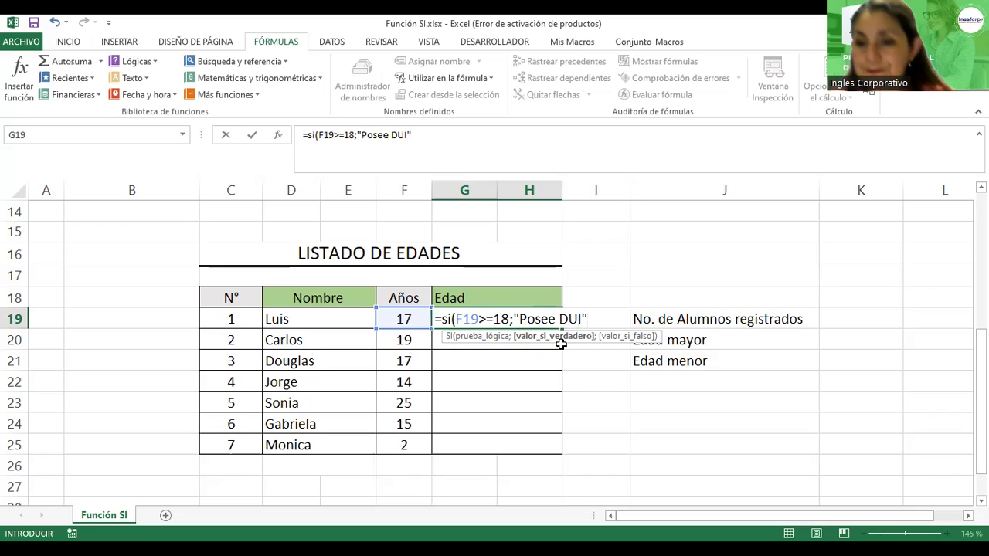
type(";")
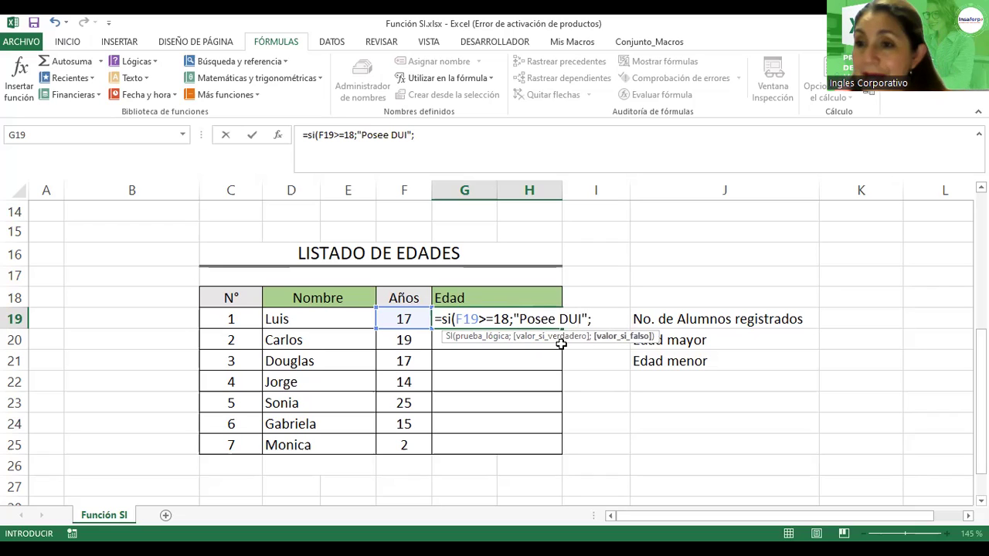
Set the value if false in the G19 SI formula to the text Es menor de edad and complete the formula.
type("\"Es ")
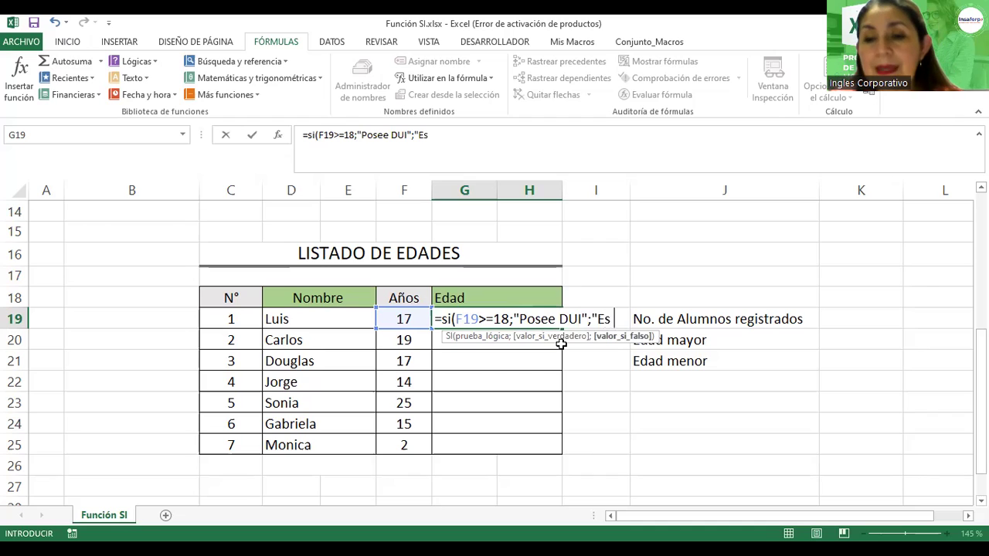
type("menor de ")
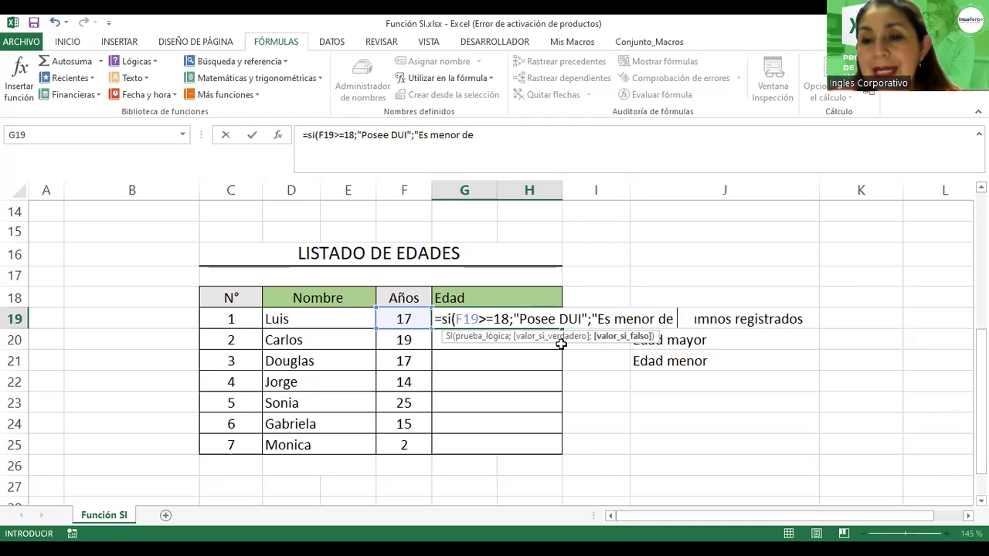
type("edad\"")
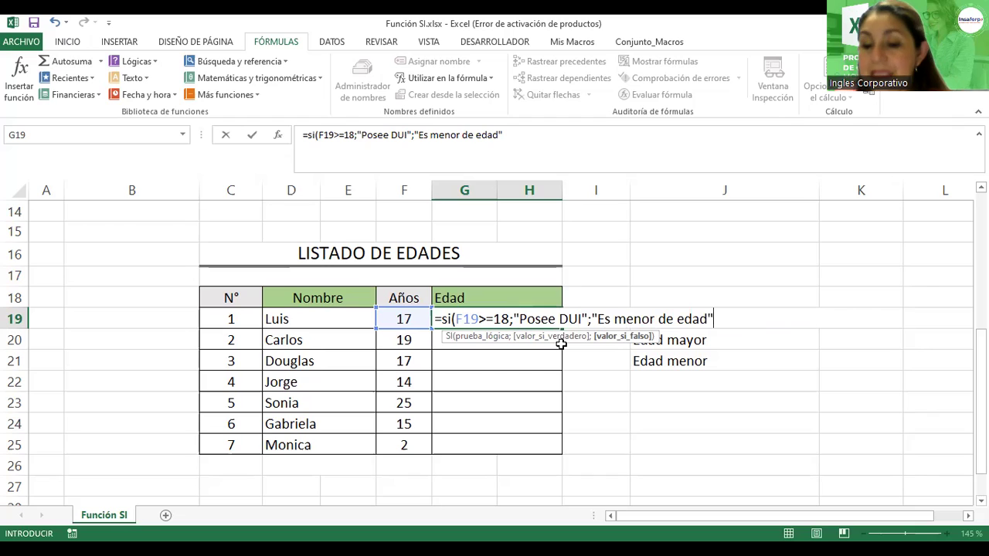
type(")")
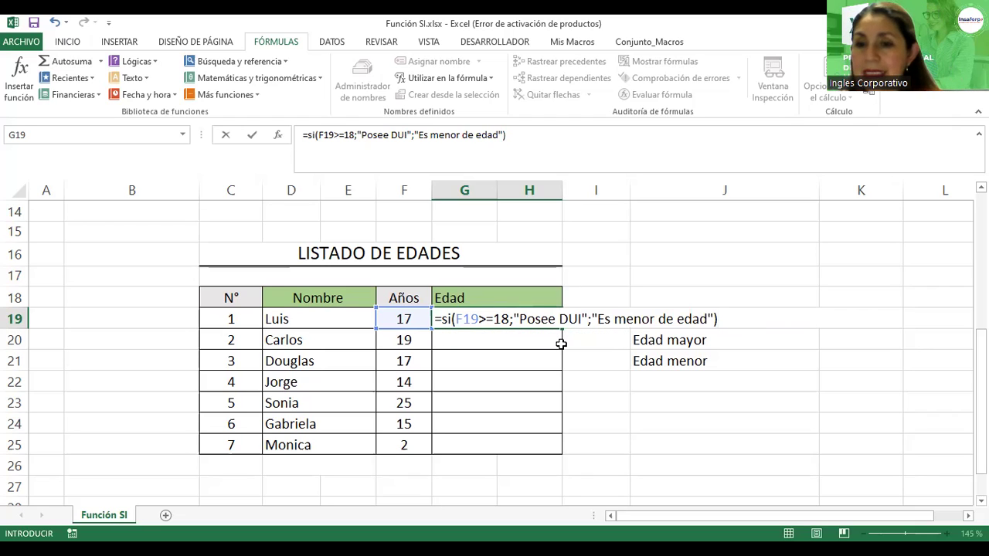
key("Return")
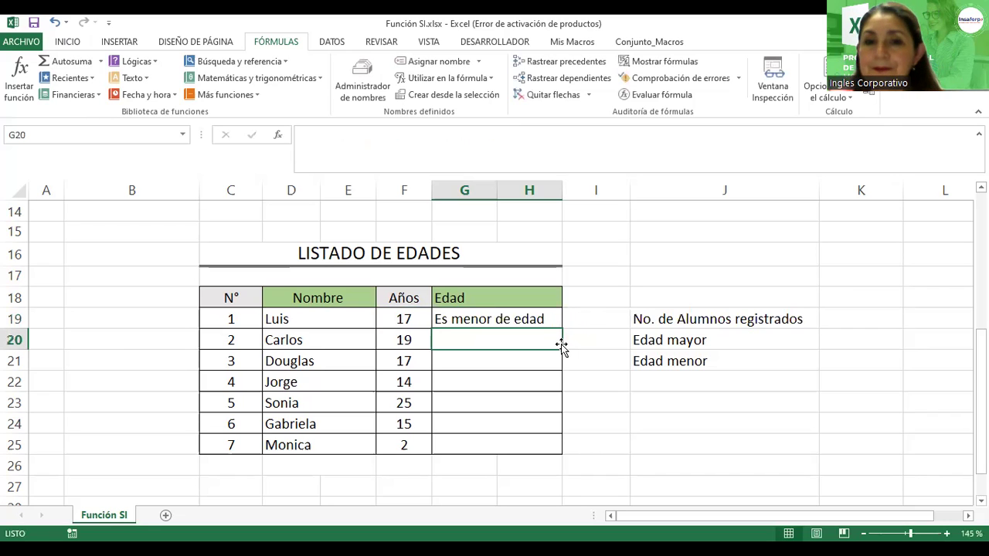
Examine the logical test, value if true and value if false inside the SI formula in G19, leaving it as is.
double_click(533, 319)
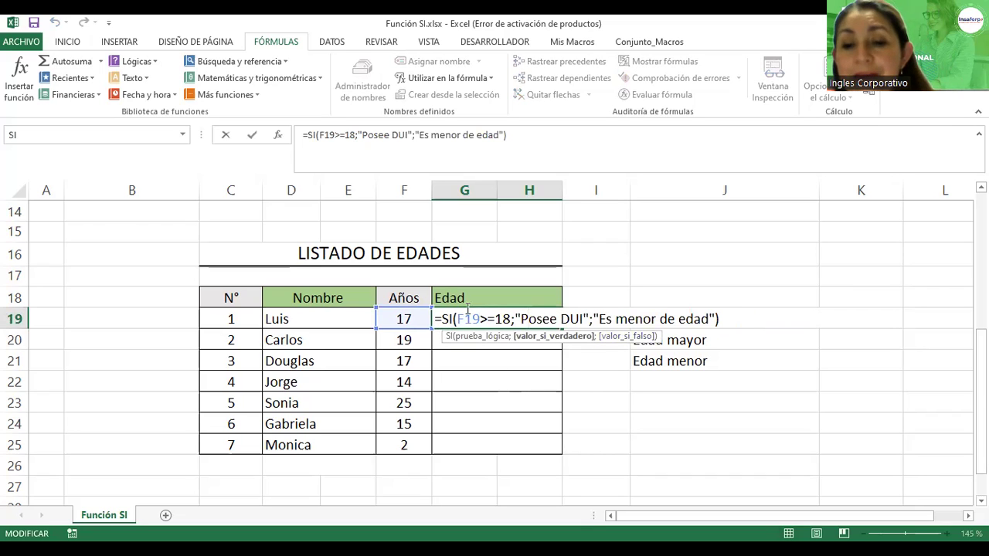
key("Return")
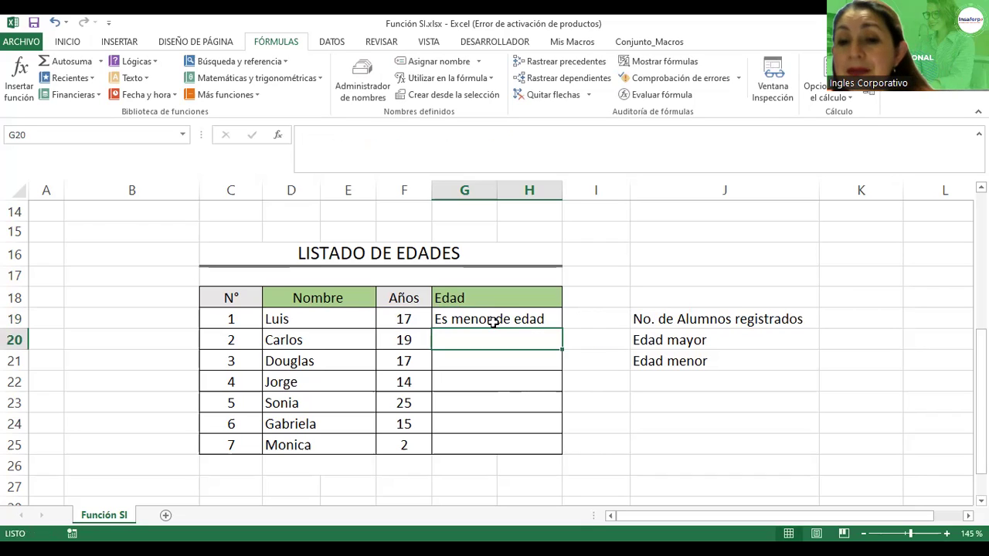
left_click(492, 322)
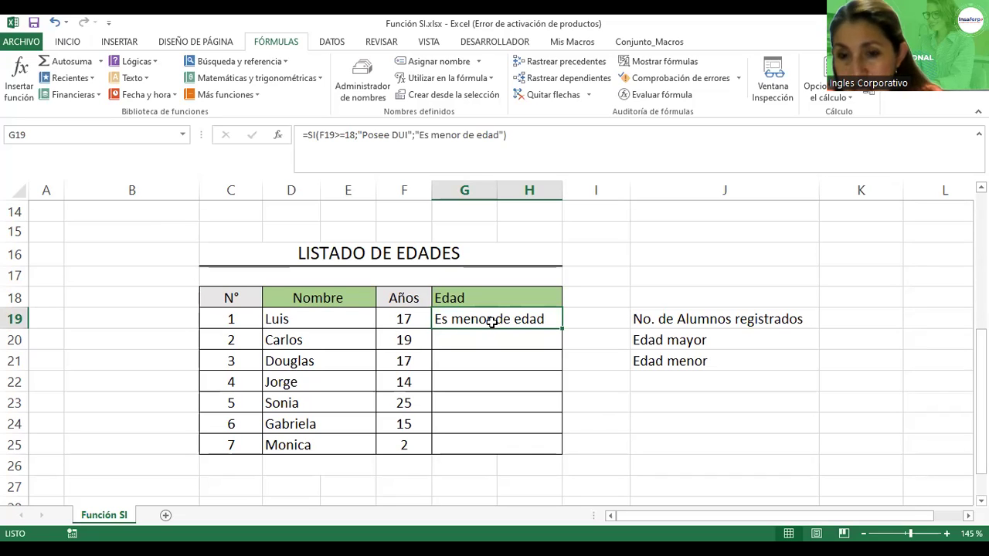
double_click(492, 321)
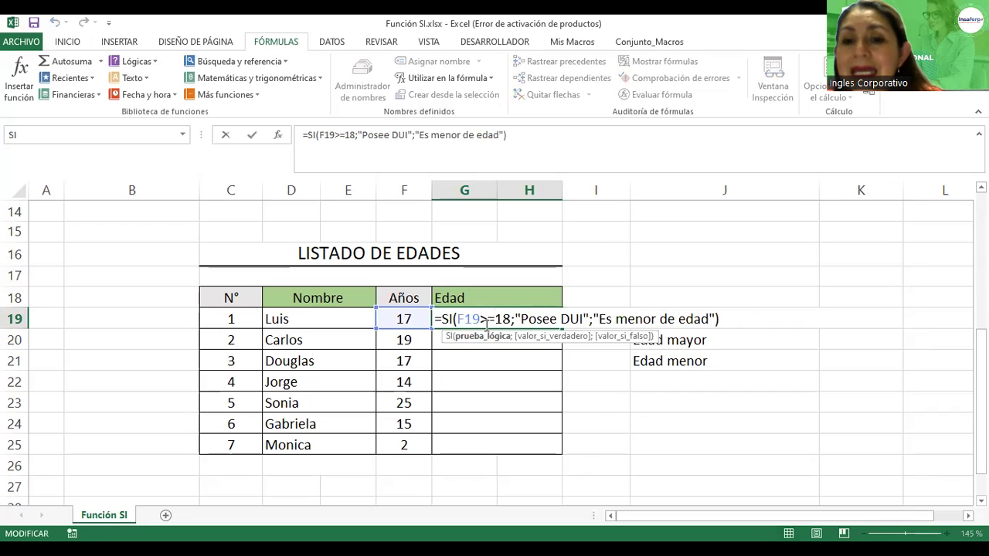
left_click(440, 319)
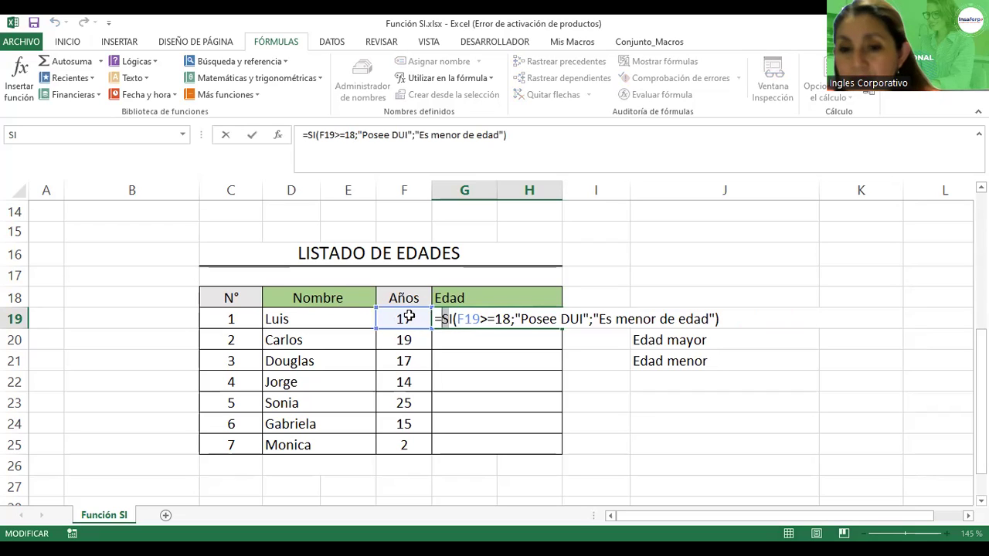
double_click(503, 318)
left_click_drag(486, 312, 458, 321)
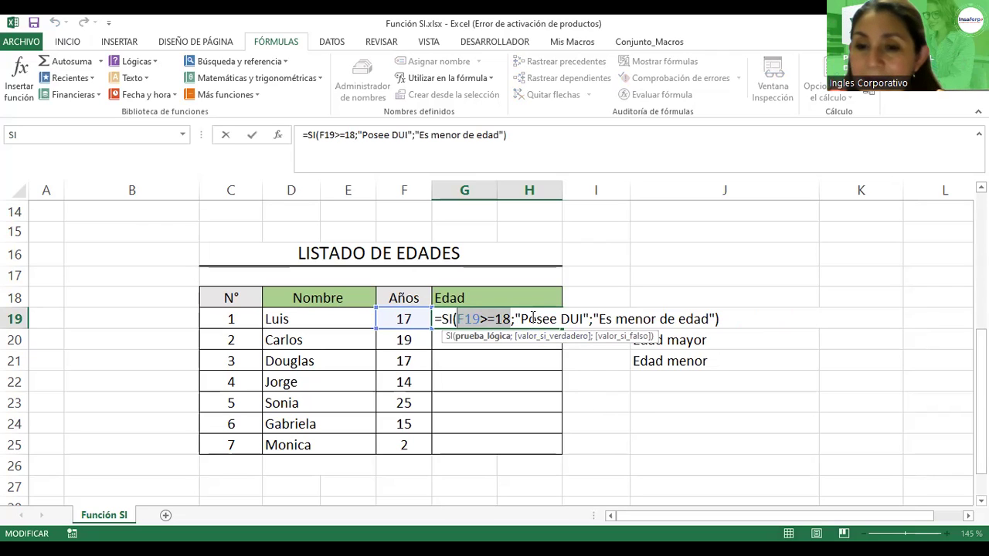
left_click_drag(515, 319, 585, 319)
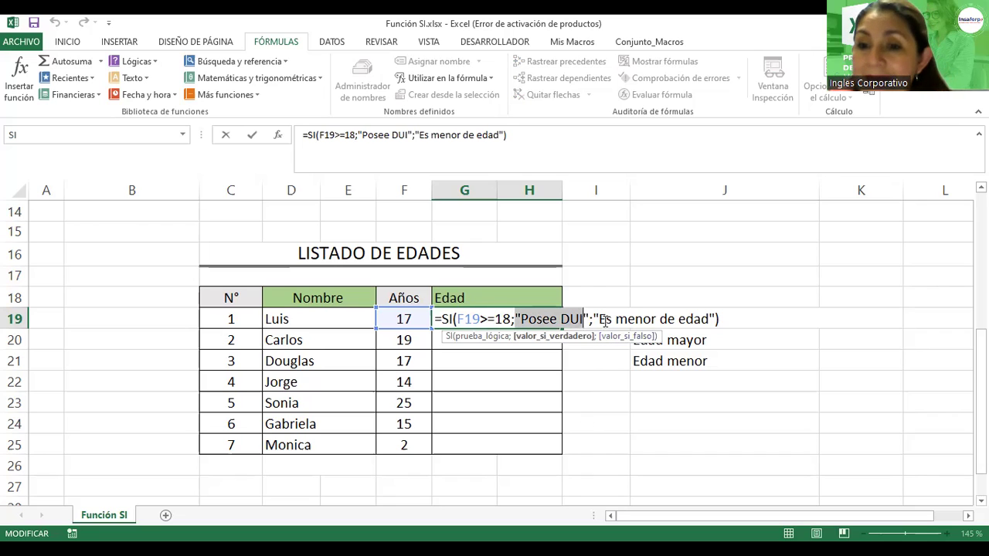
left_click_drag(596, 318, 715, 322)
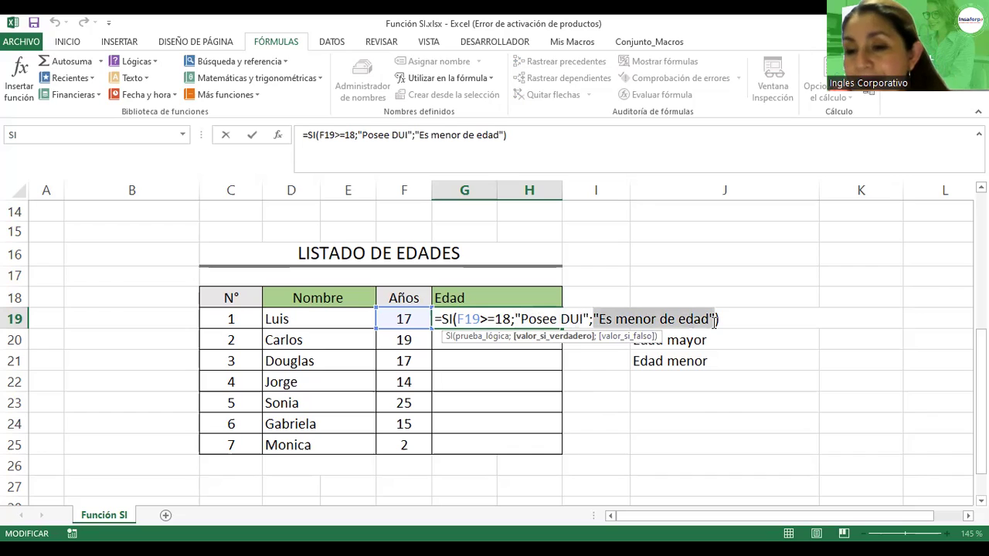
key("Return")
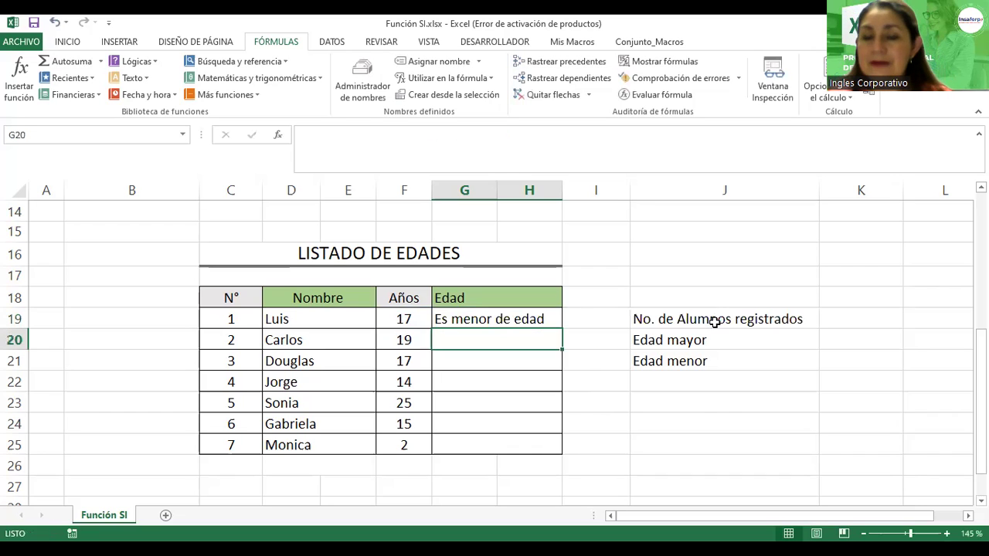
Copy the SI formula from G19 down the Edad column through row 25.
left_click(548, 316)
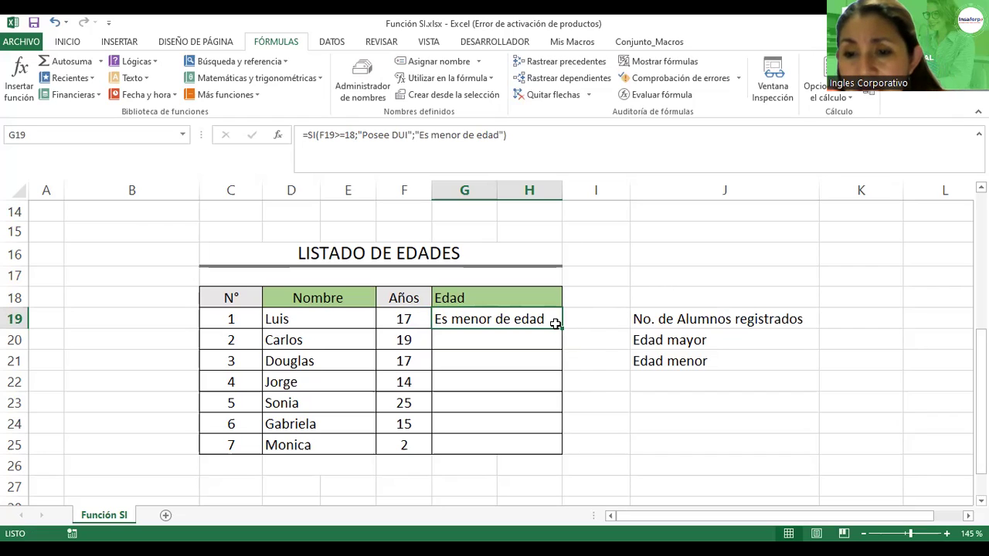
left_click_drag(561, 330, 563, 432)
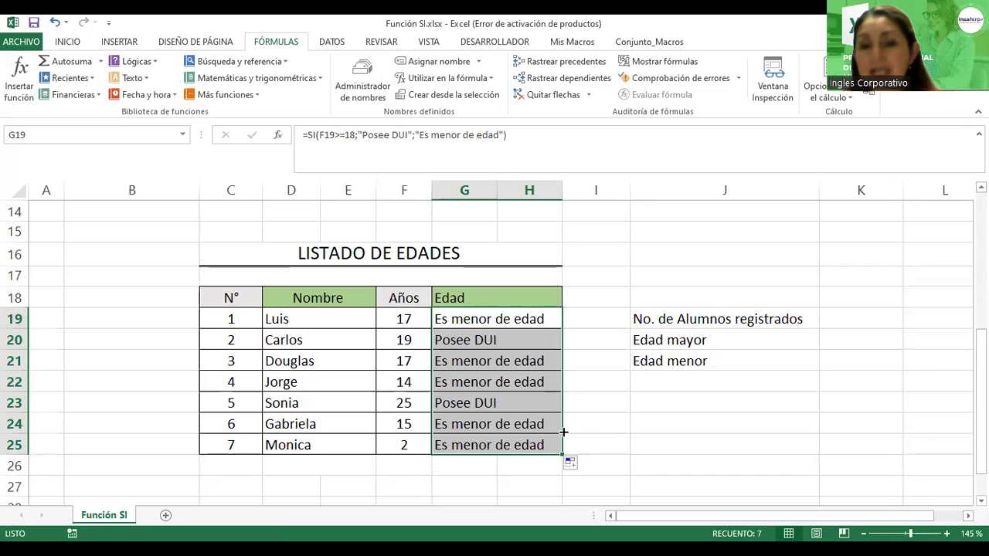
scroll(552, 337, "down", 1)
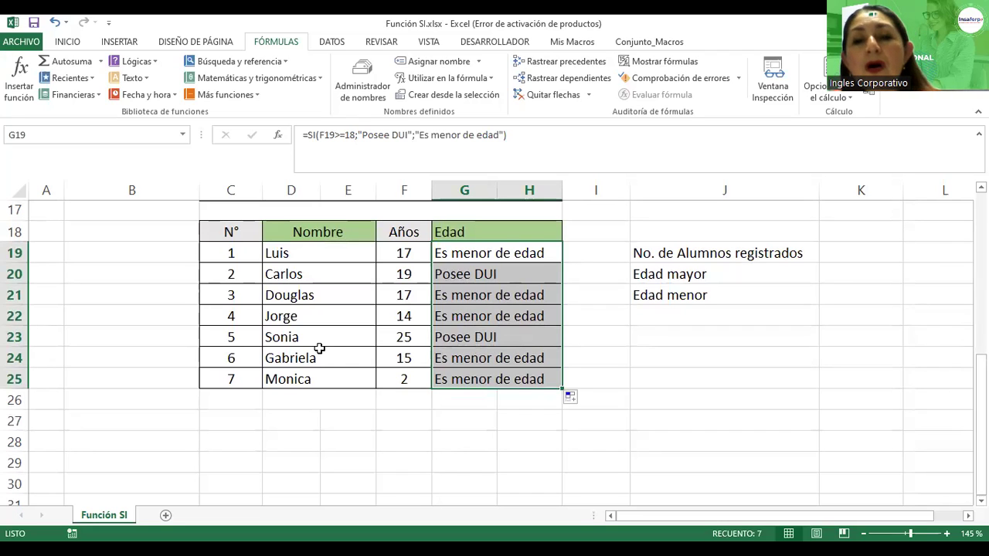
Change the ages in the Años column to 18 in F19 and 21 in F22.
left_click(382, 253)
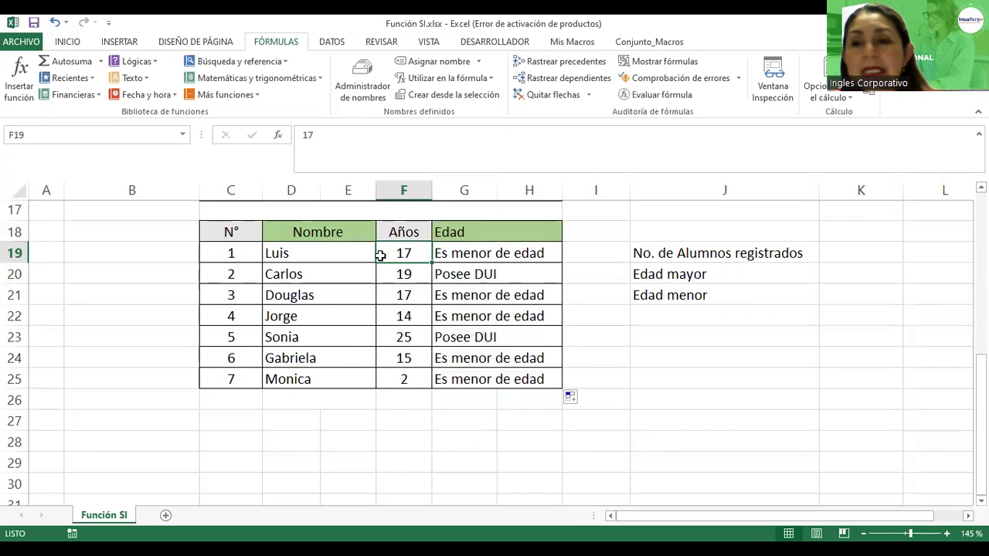
type("18")
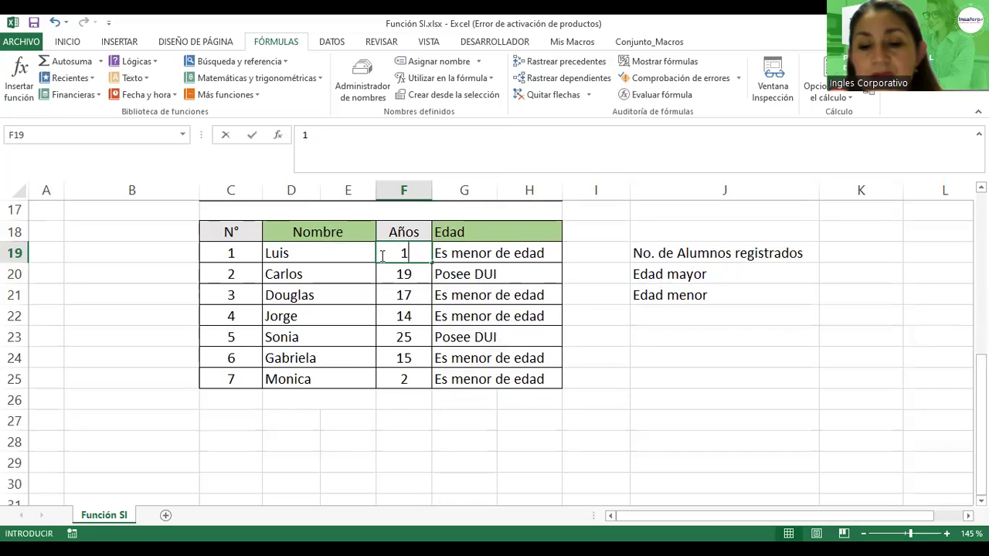
key("Return")
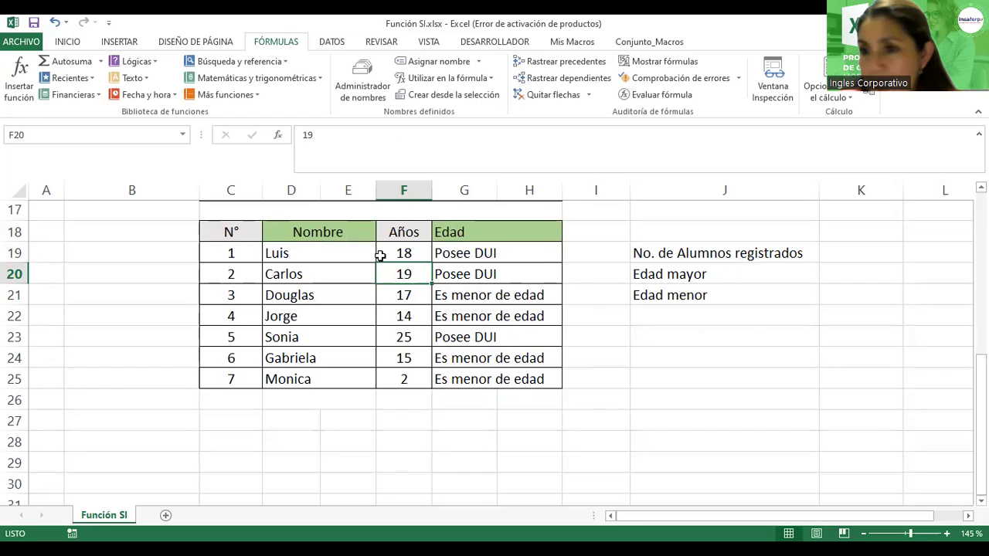
left_click(398, 317)
type("21")
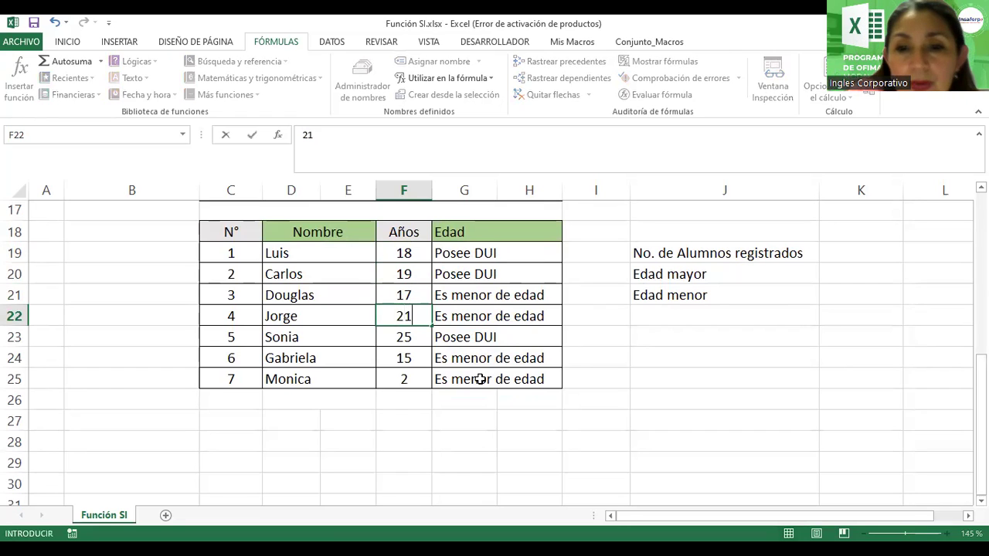
key("Return")
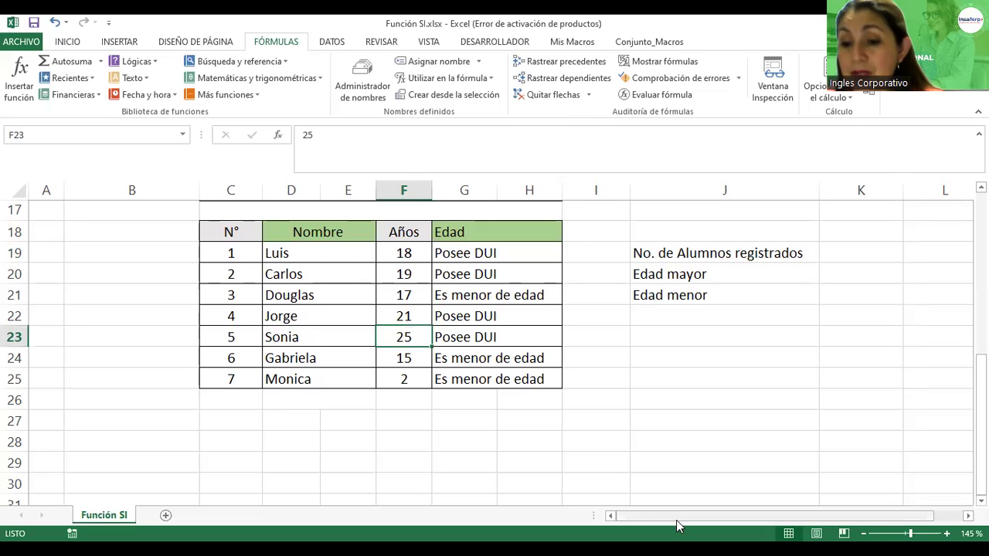
Start a CONTAR formula in K19 beside the No. de Alumnos registrados label.
scroll(717, 515, "right", 1)
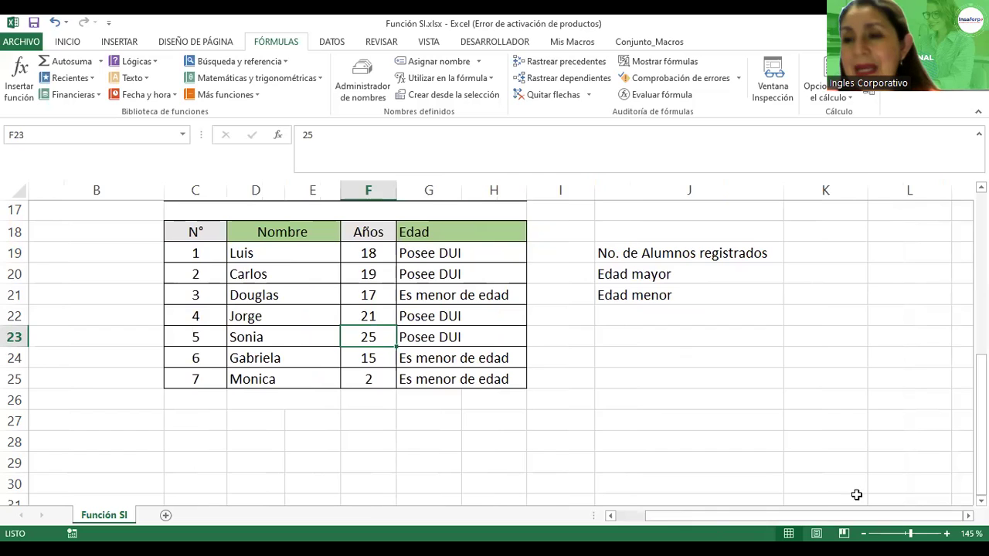
left_click(968, 515)
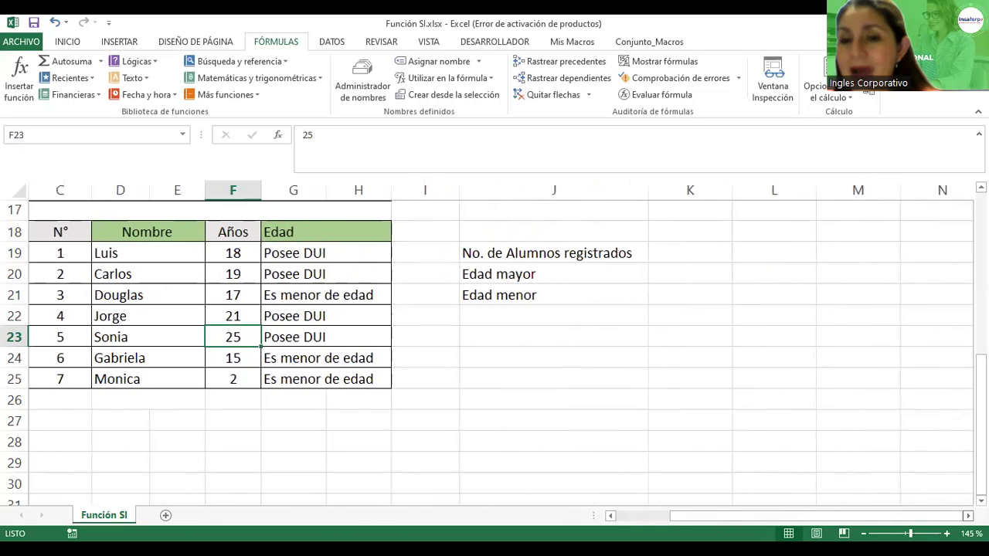
left_click(641, 255)
left_click(704, 261)
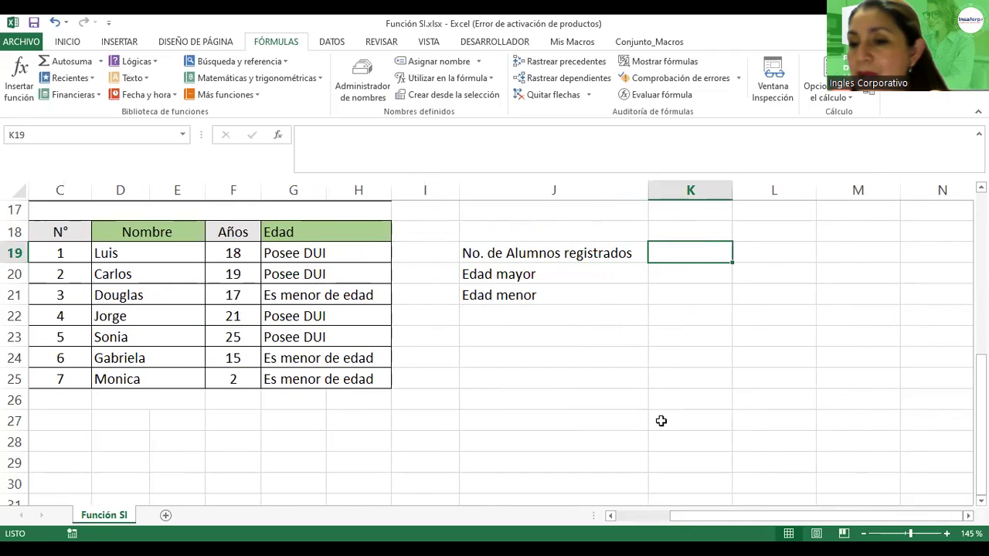
left_click(899, 178)
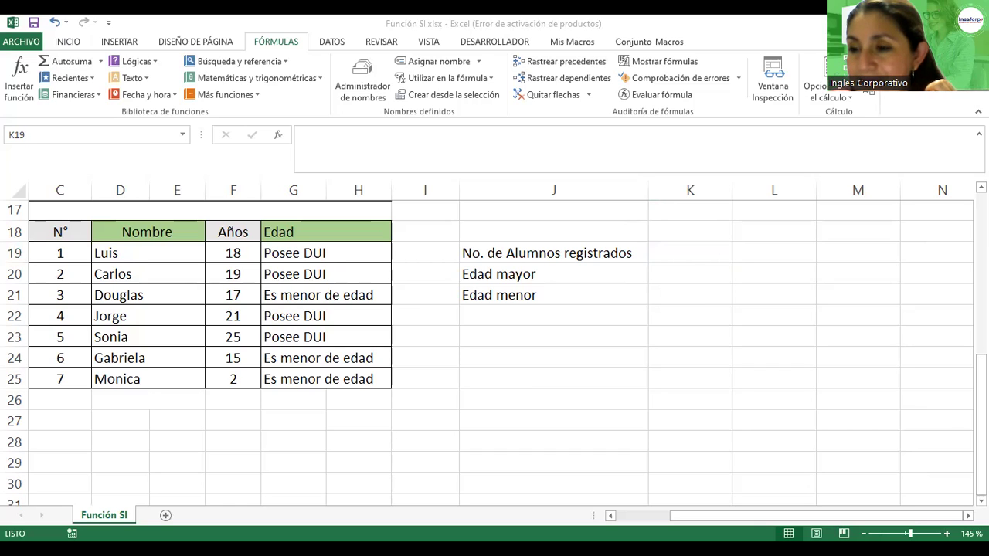
left_click(683, 258)
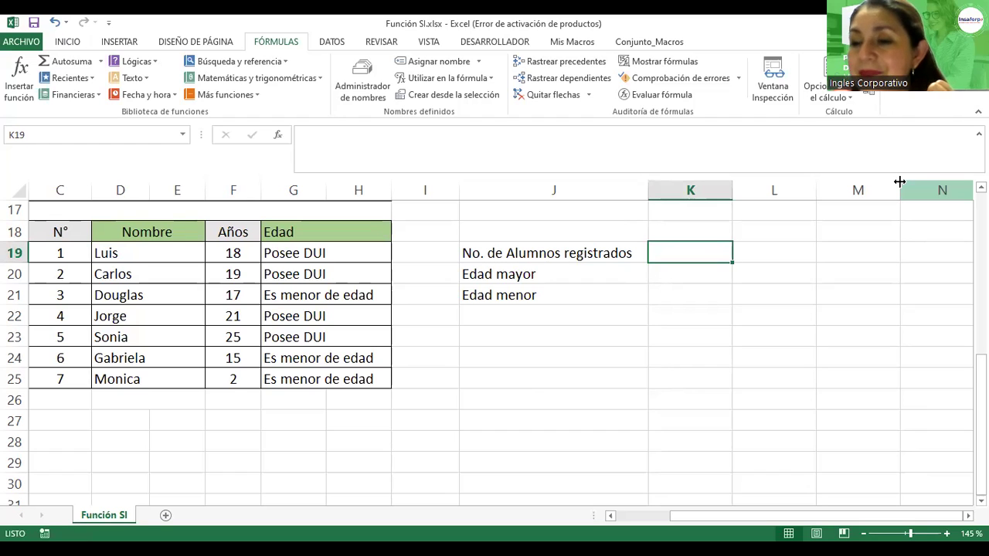
double_click(663, 253)
type("=")
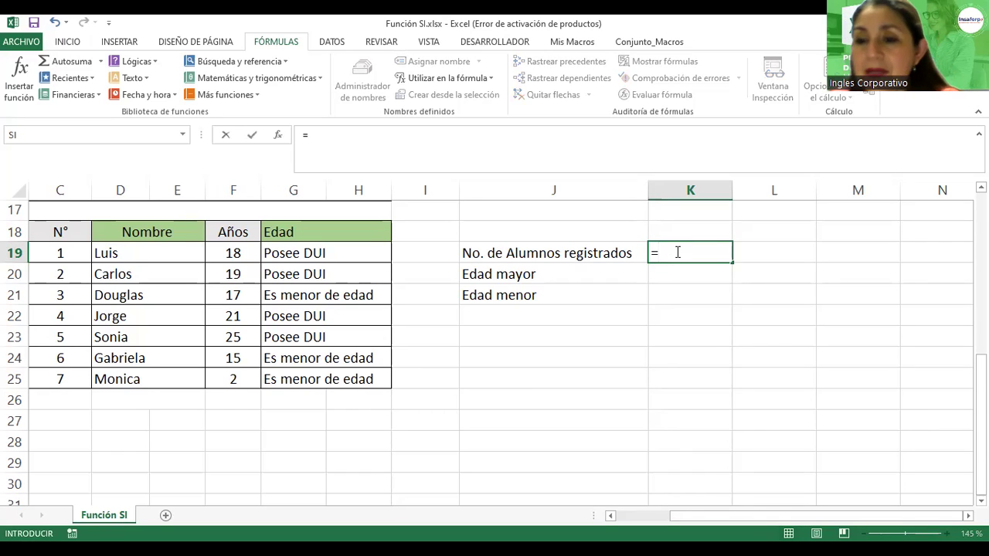
type("contar")
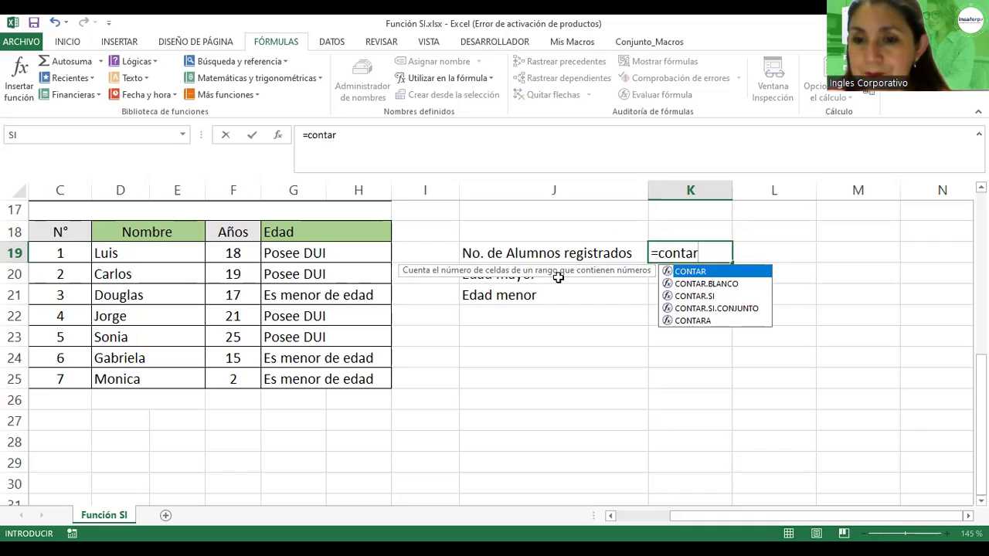
double_click(690, 272)
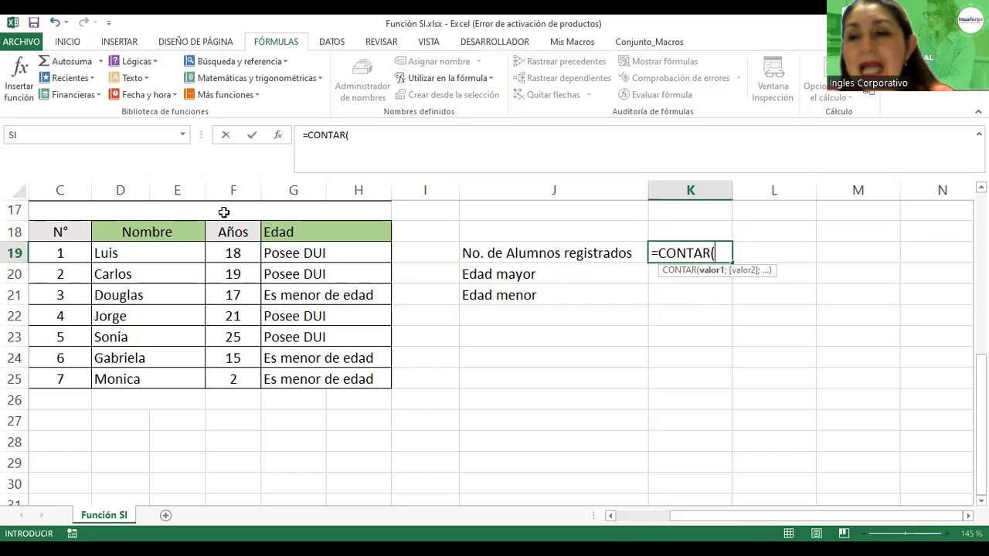
Give the K19 CONTAR formula the N° column range C19:C25 and complete it.
left_click_drag(49, 256, 57, 278)
left_click_drag(53, 360, 56, 376)
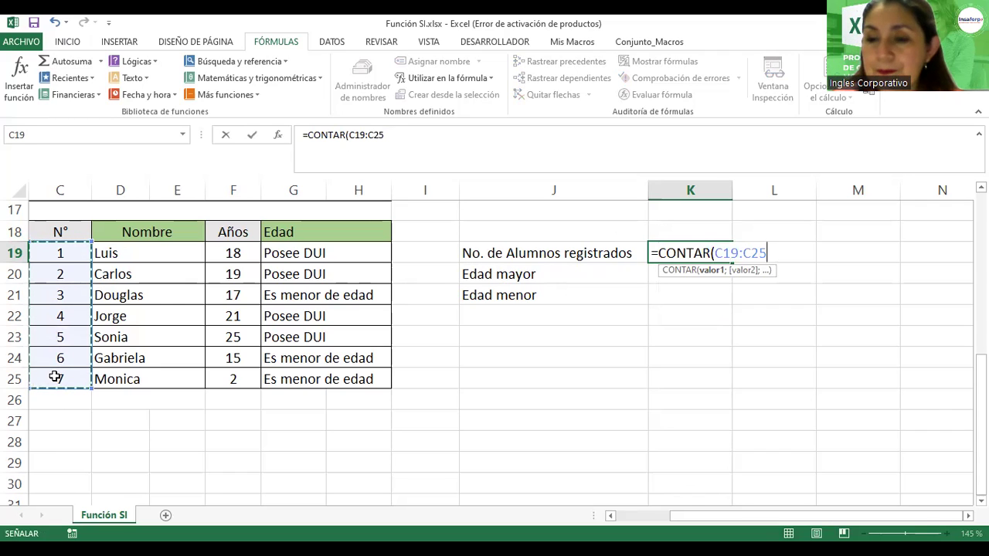
key("Return")
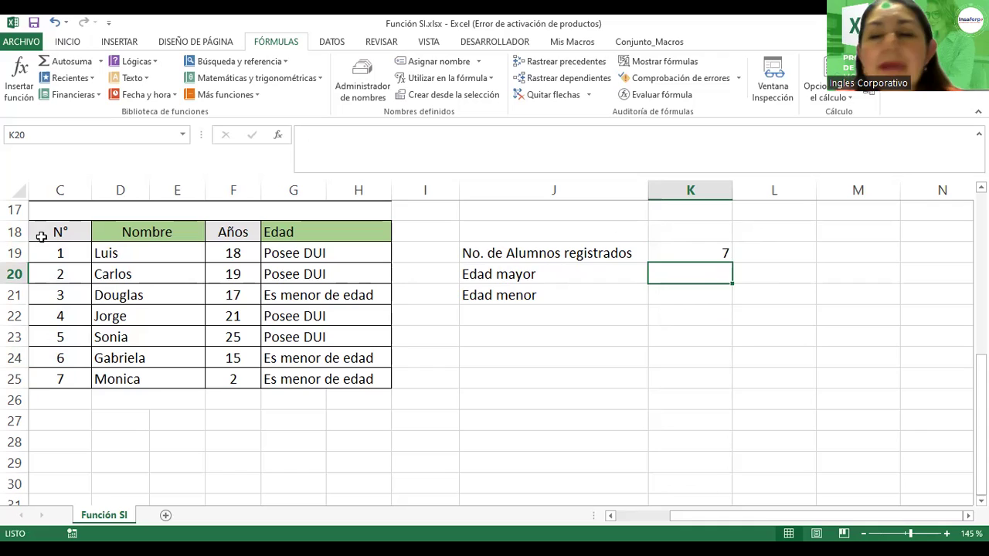
Set the font colour of the N° numbers in C19:C25 to white.
left_click_drag(64, 252, 63, 379)
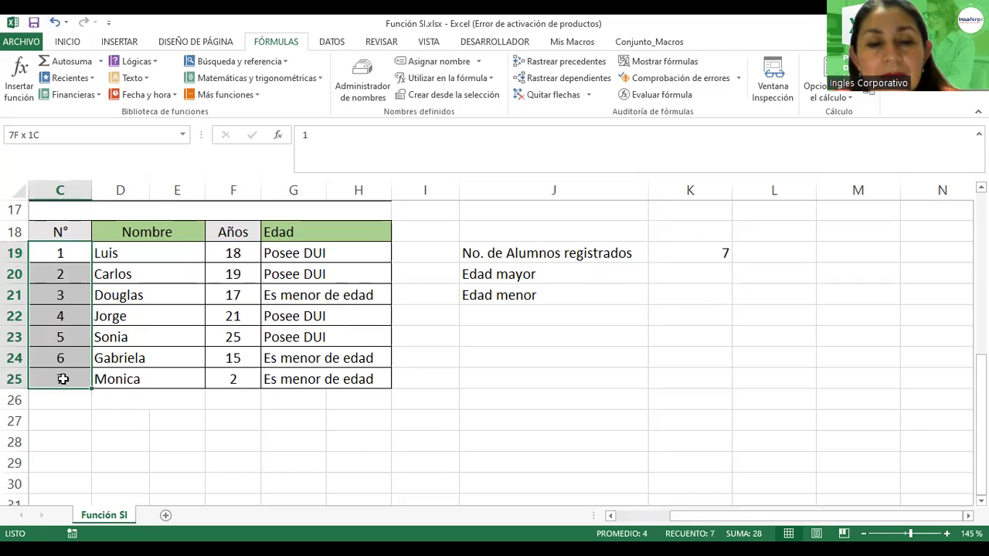
left_click(65, 42)
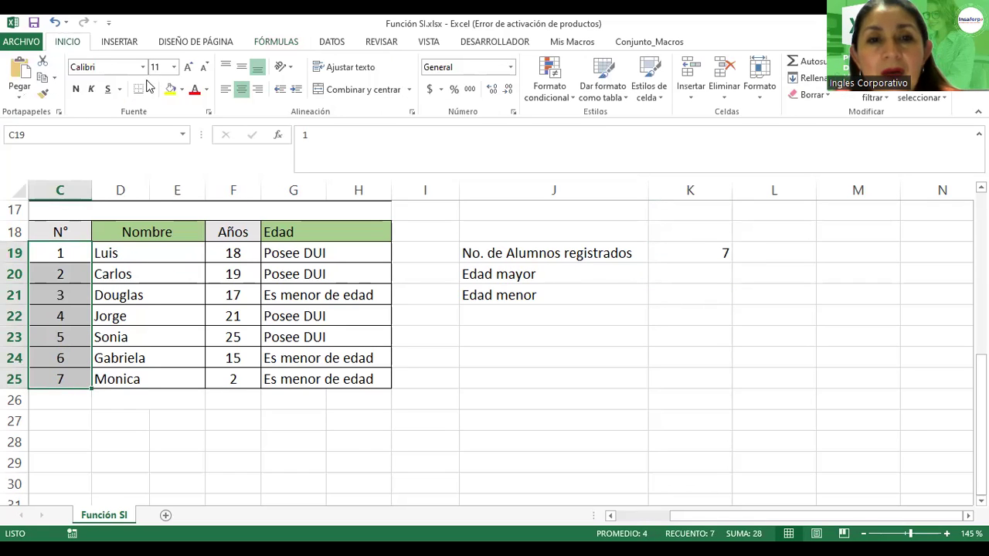
left_click(207, 91)
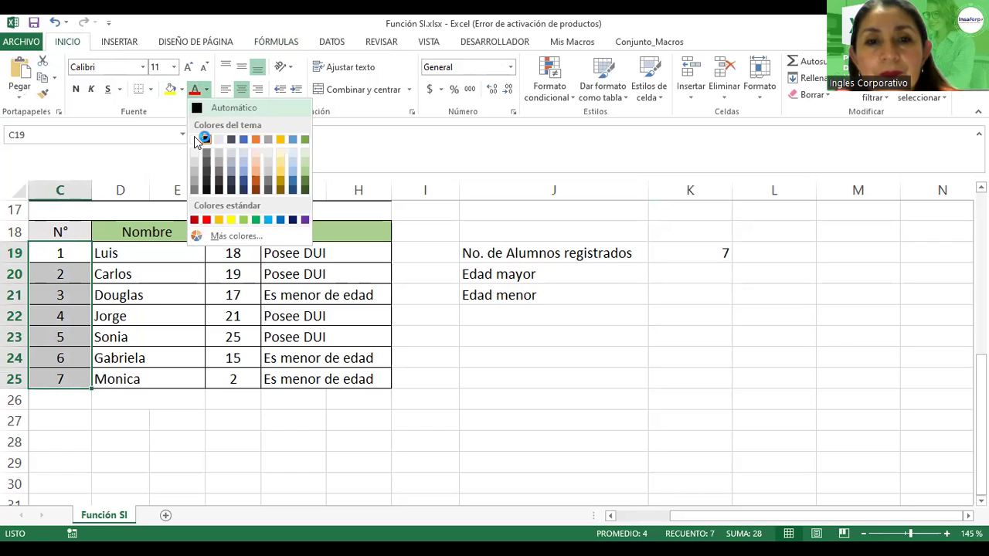
left_click(199, 140)
left_click(232, 335)
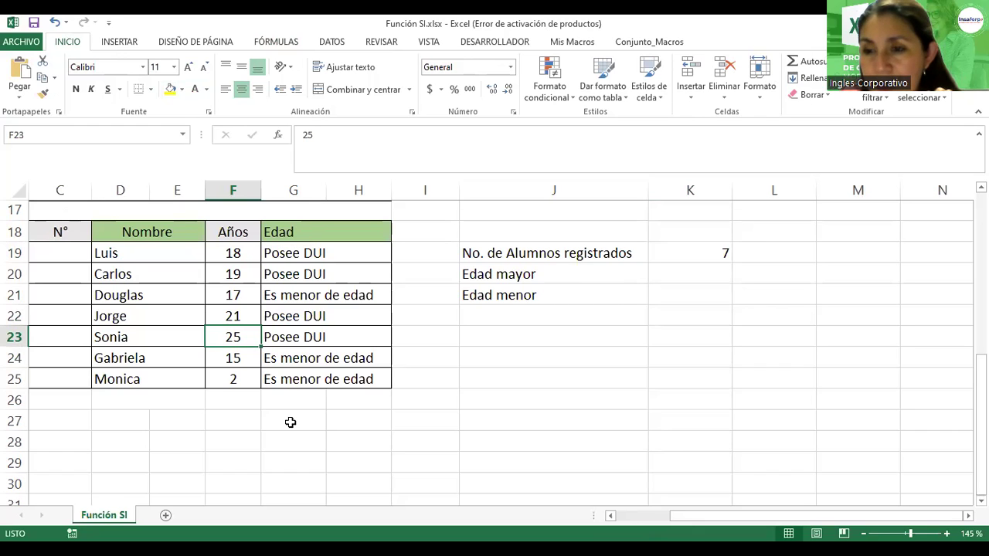
Enter a CONTARA formula in L19 that counts the filled cells of the Nombre range D19:E25.
left_click(784, 248)
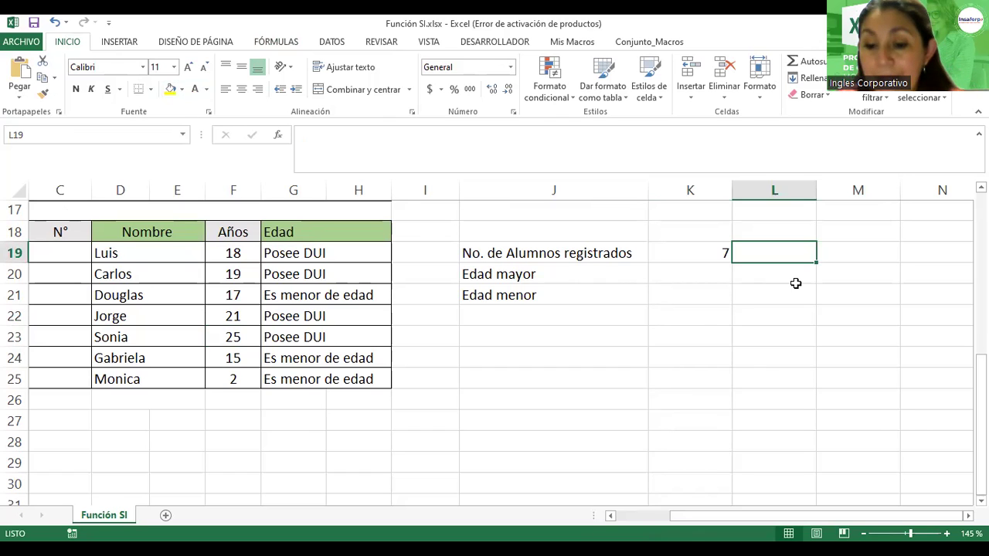
type("=")
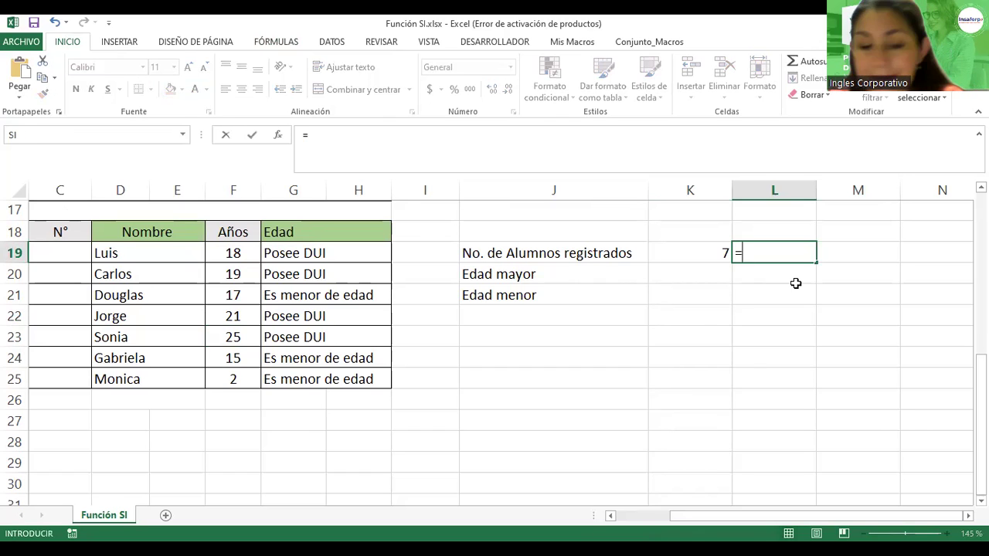
type("contar")
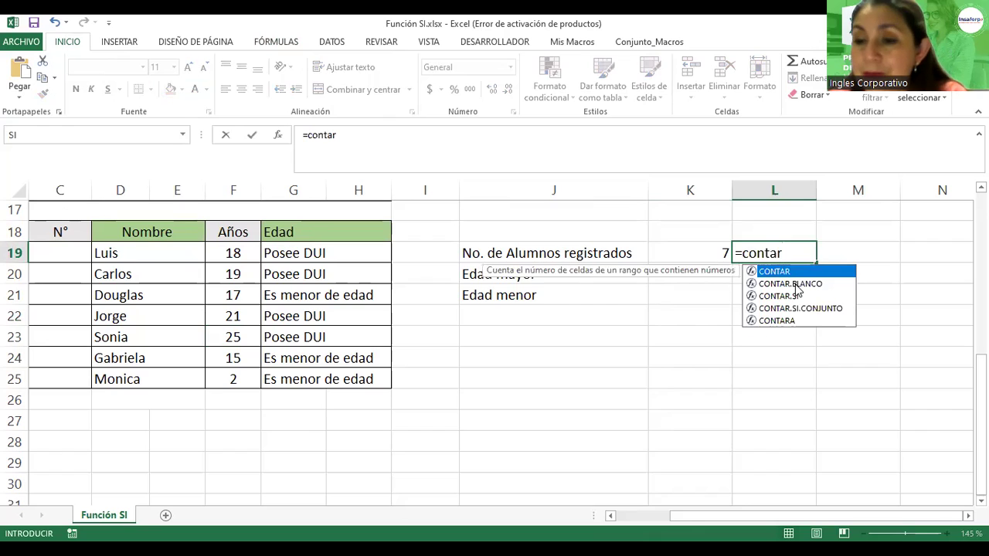
left_click(783, 322)
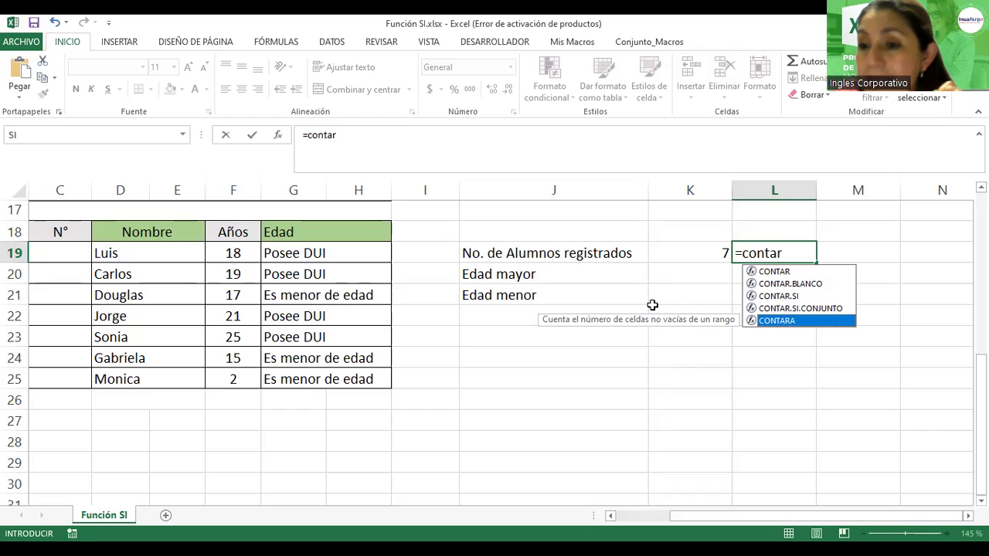
double_click(791, 319)
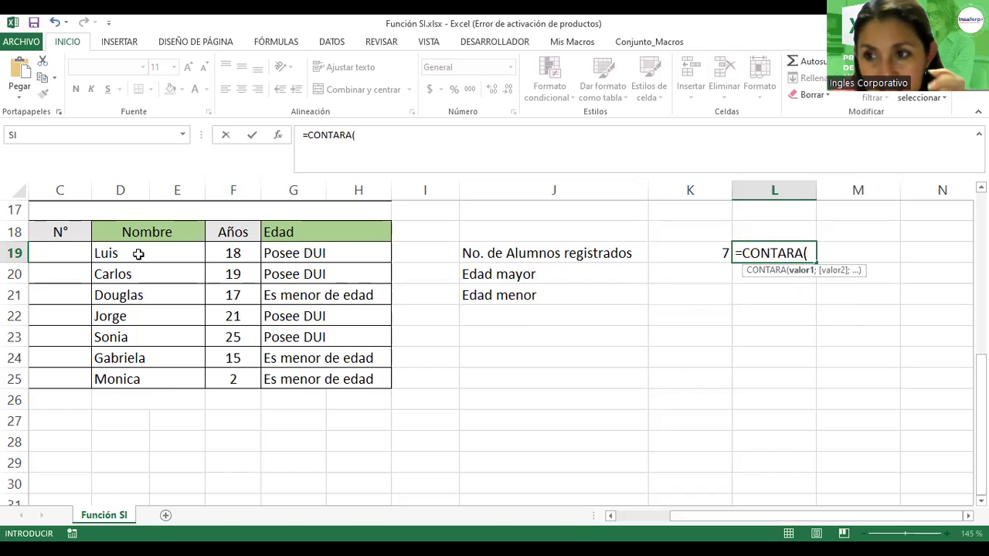
left_click_drag(139, 254, 132, 280)
left_click_drag(128, 363, 129, 377)
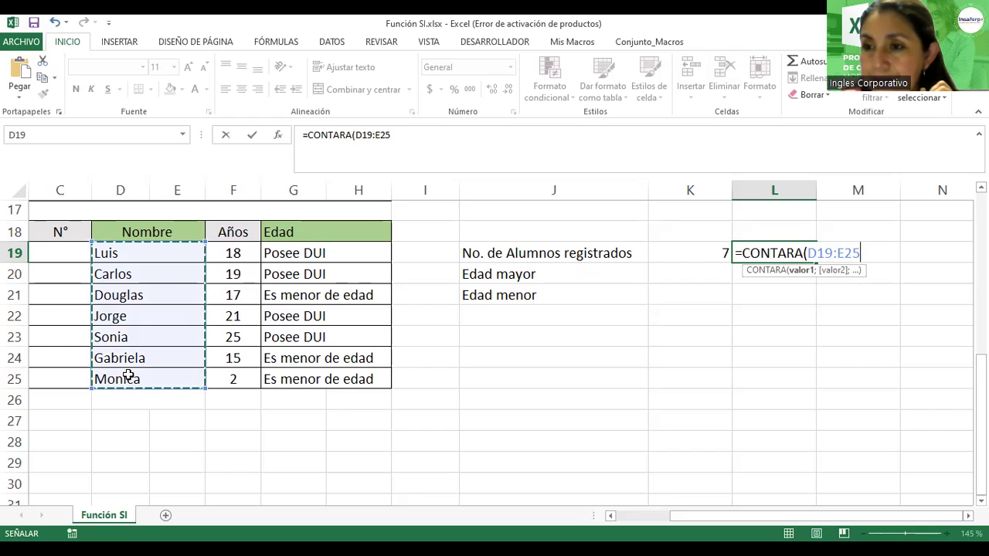
key("Return")
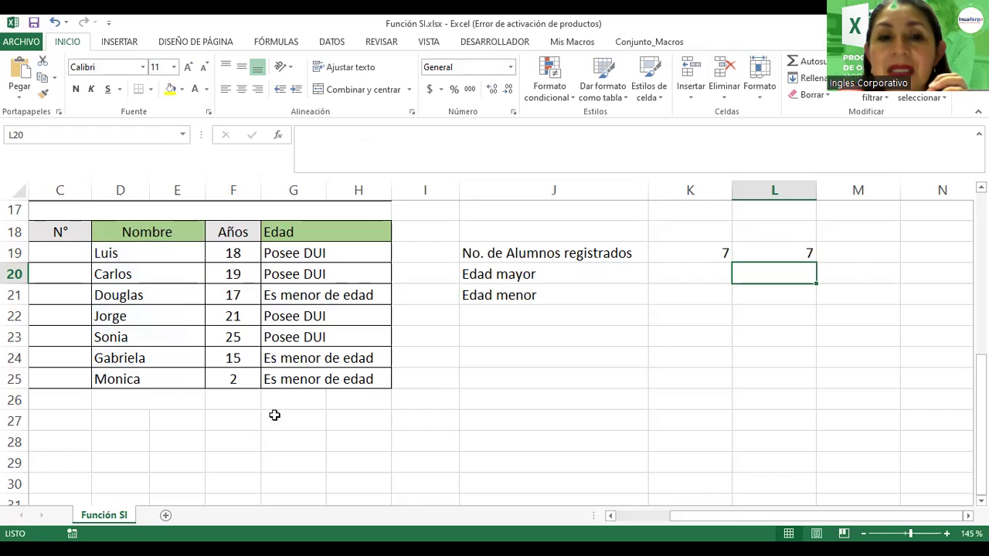
Clear the names in D20 and D23 of the Nombre column to test the CONTARA count.
left_click(183, 254)
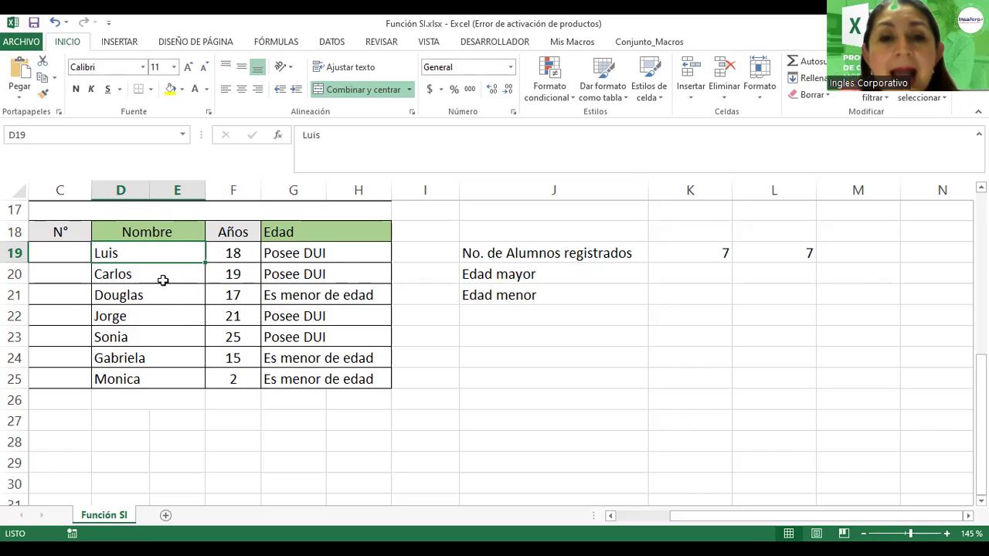
left_click(150, 276)
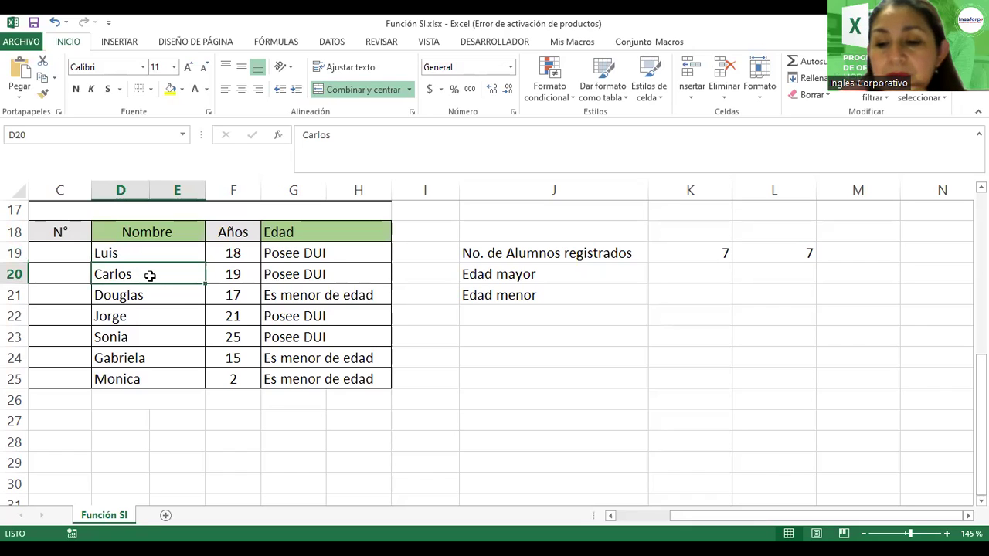
key("Delete")
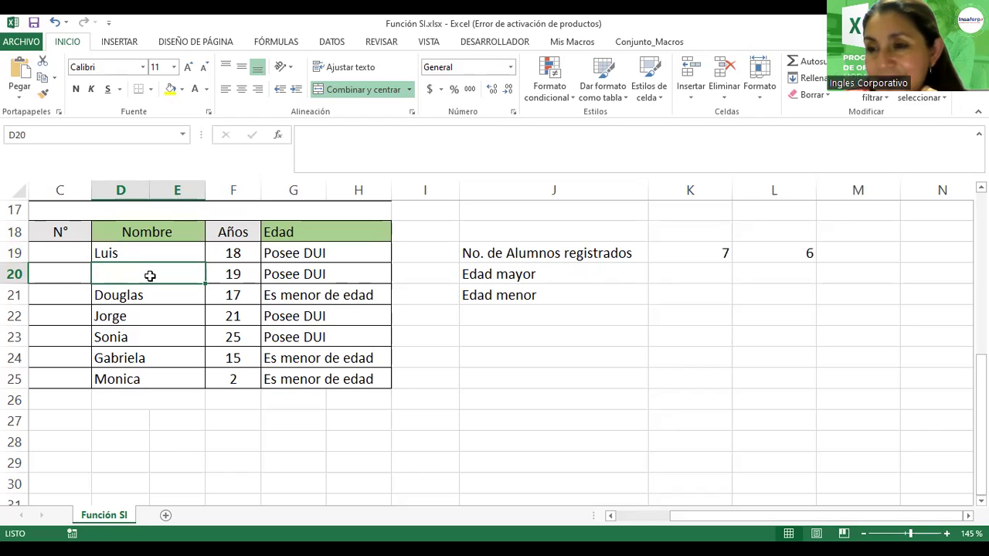
left_click(117, 339)
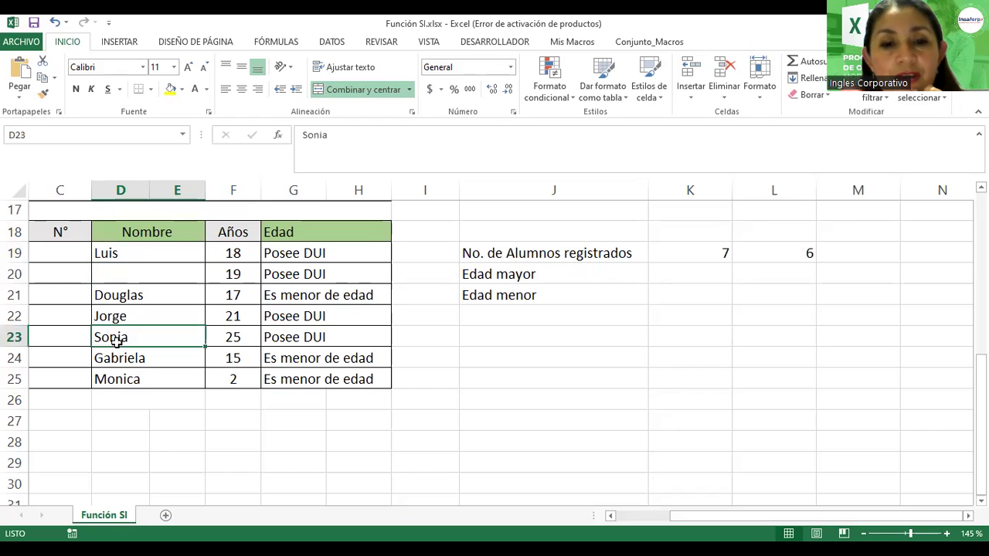
key("Delete")
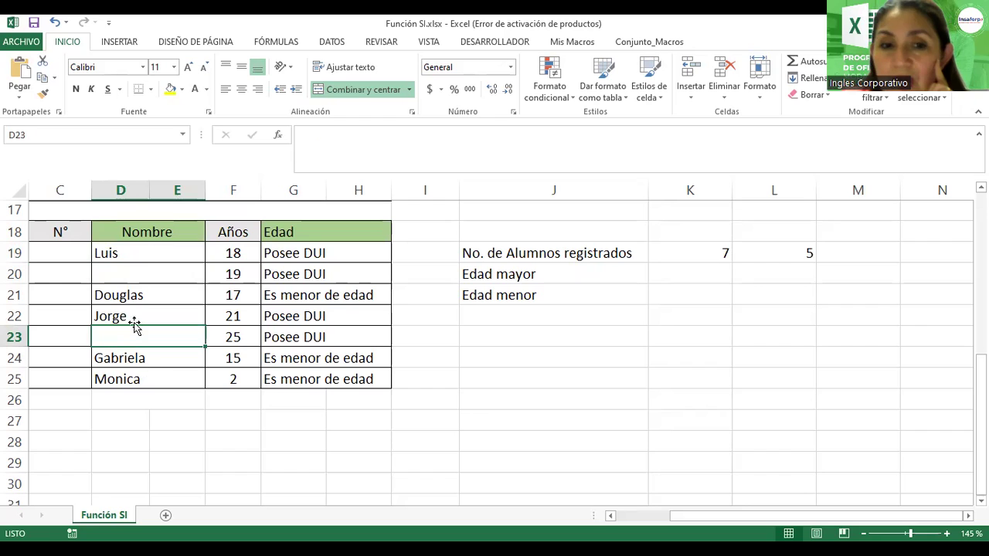
Check the remaining Nombre entries against the range used by the CONTARA formula in L19.
left_click(141, 258)
left_click(144, 302)
left_click(118, 321)
left_click(124, 357)
left_click(124, 380)
double_click(780, 256)
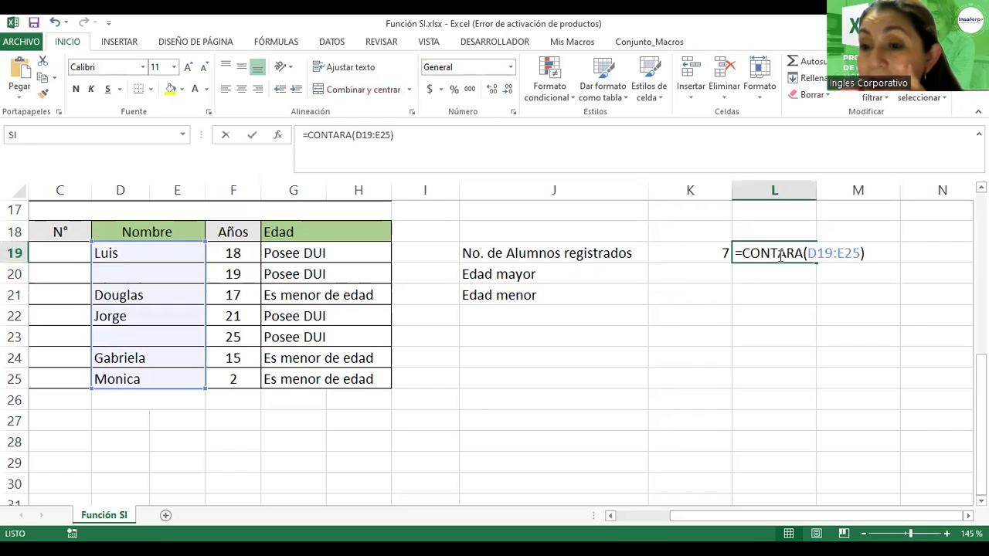
left_click_drag(810, 252, 861, 252)
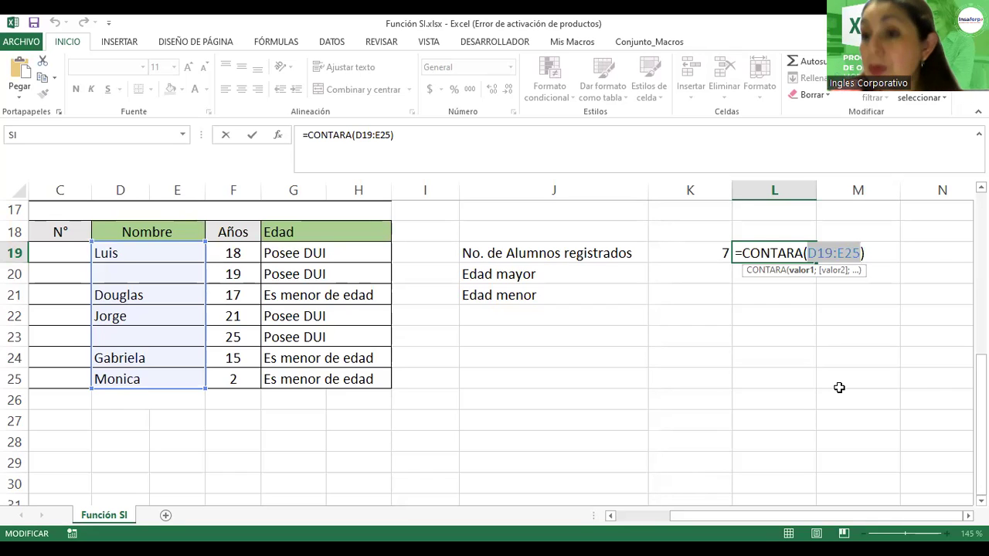
key("Return")
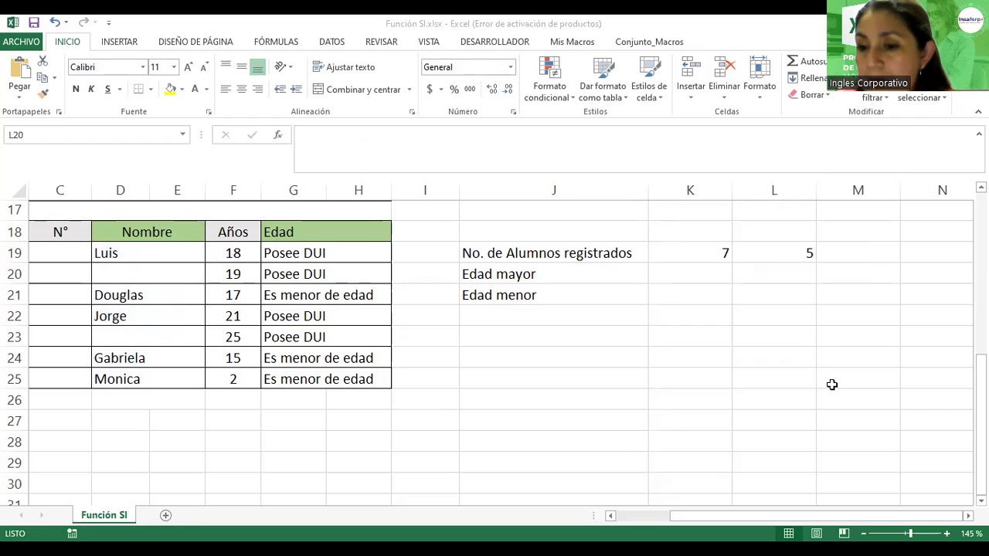
Enter a MAX formula over the Años range F19:F25 in K20 beside the Edad mayor label.
left_click(669, 277)
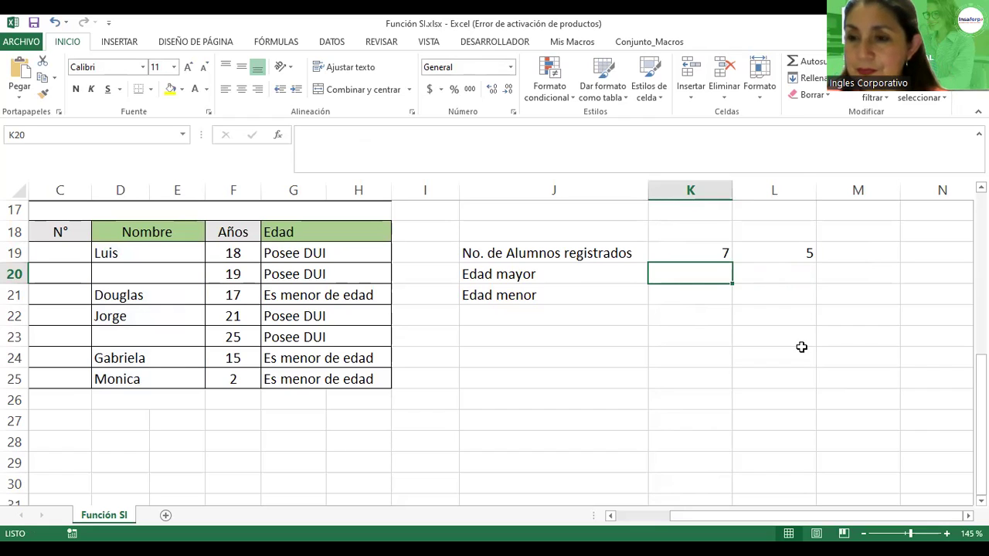
type("=")
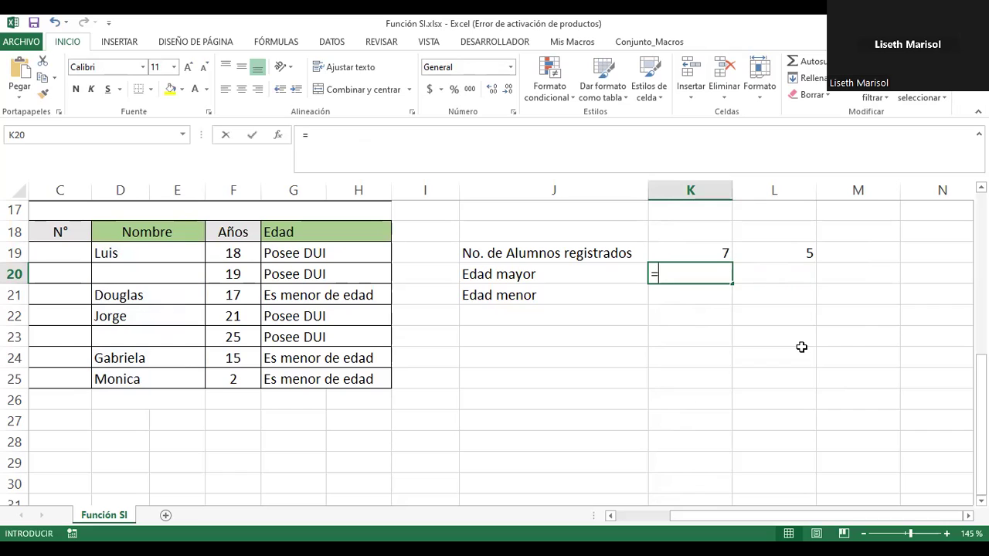
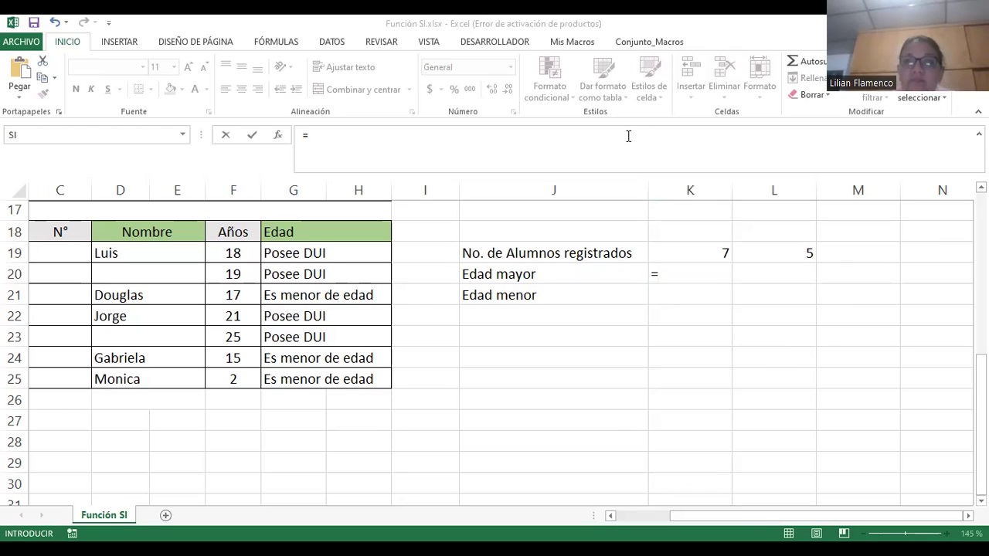
left_click(693, 273)
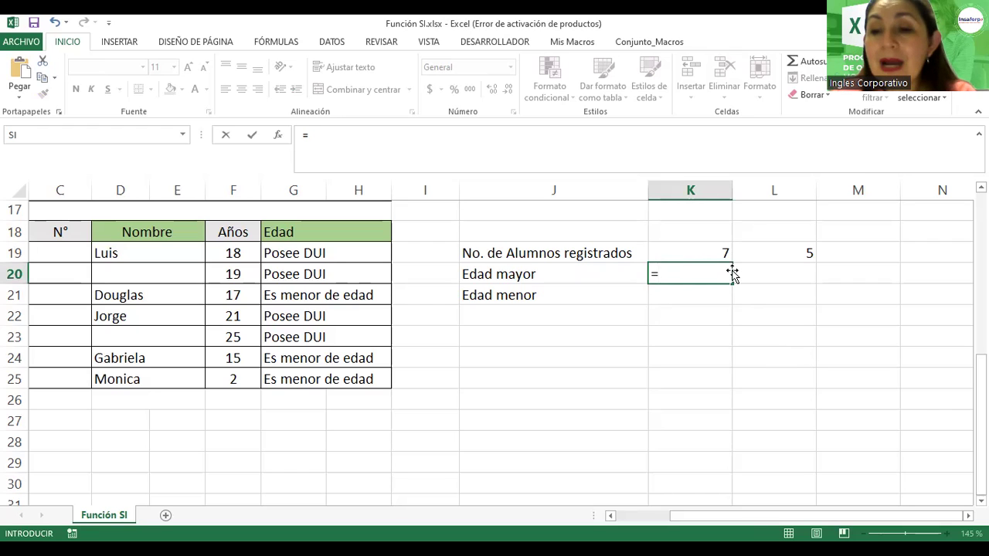
type("max(")
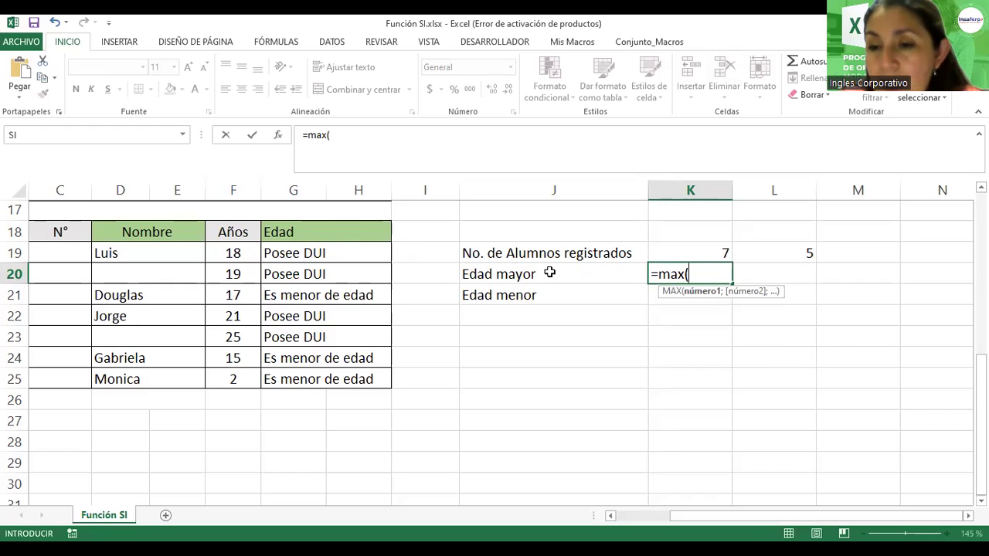
left_click(225, 253)
left_click_drag(224, 252, 222, 378)
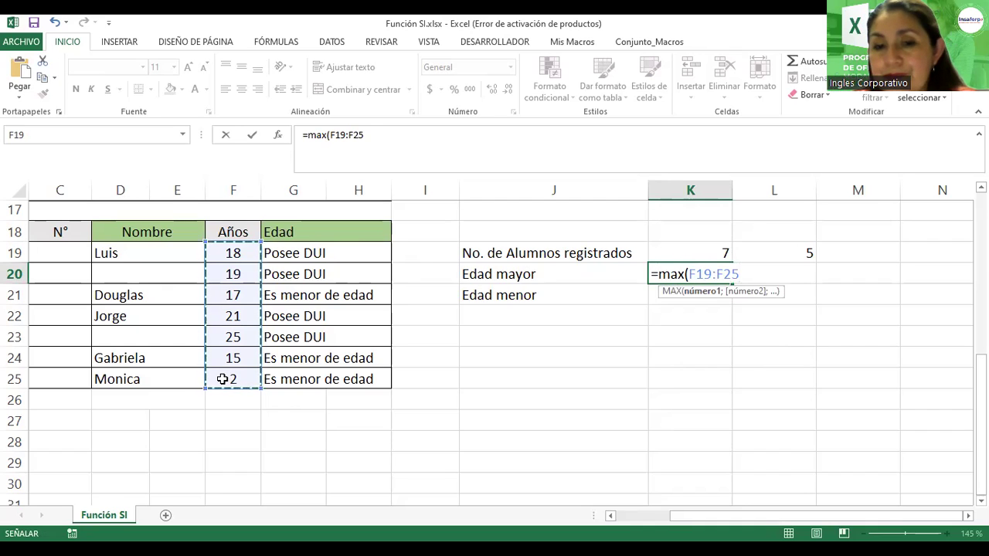
key("Return")
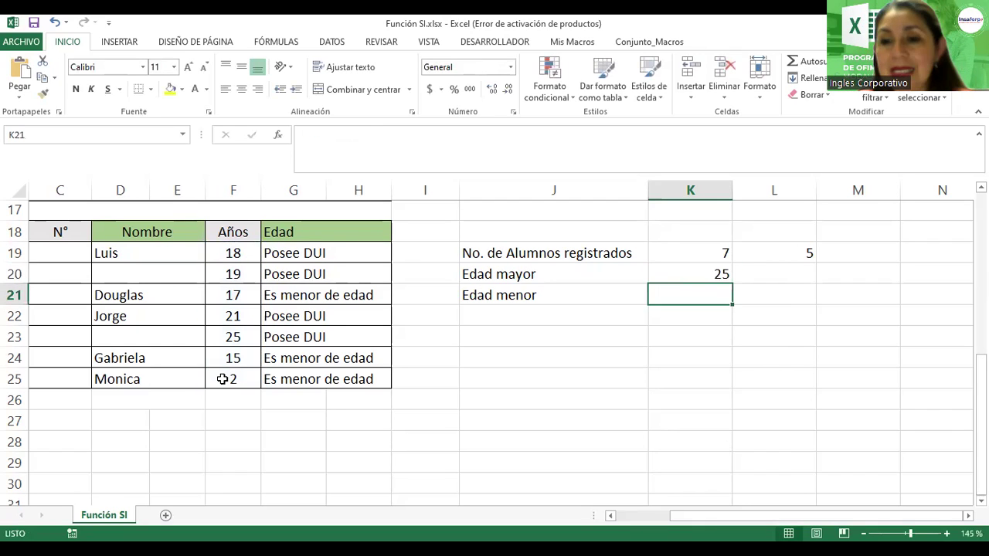
Re-enter the two cleared first names in D23 and D20 of the Nombre column.
left_click(241, 337)
left_click(146, 338)
type("Sonia")
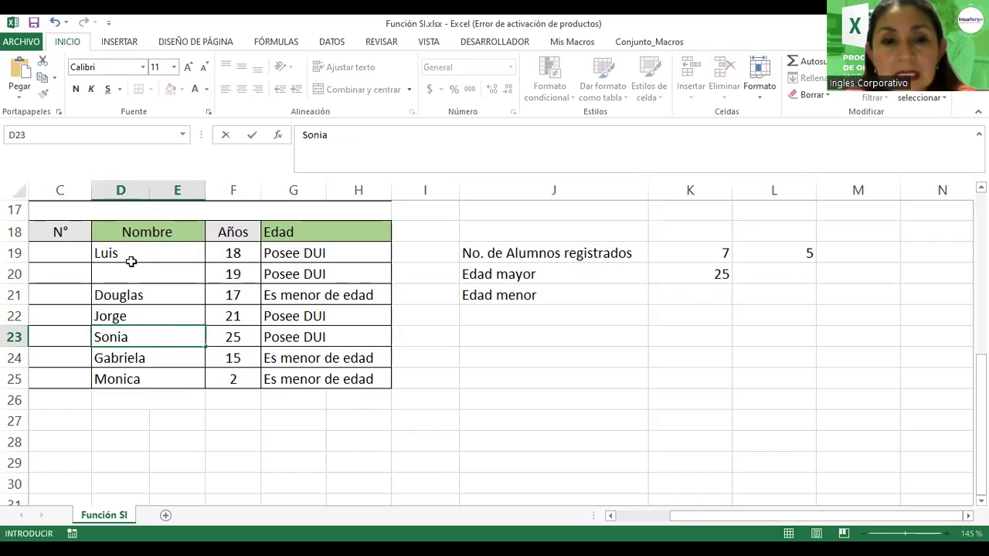
left_click(134, 274)
type("Carlos")
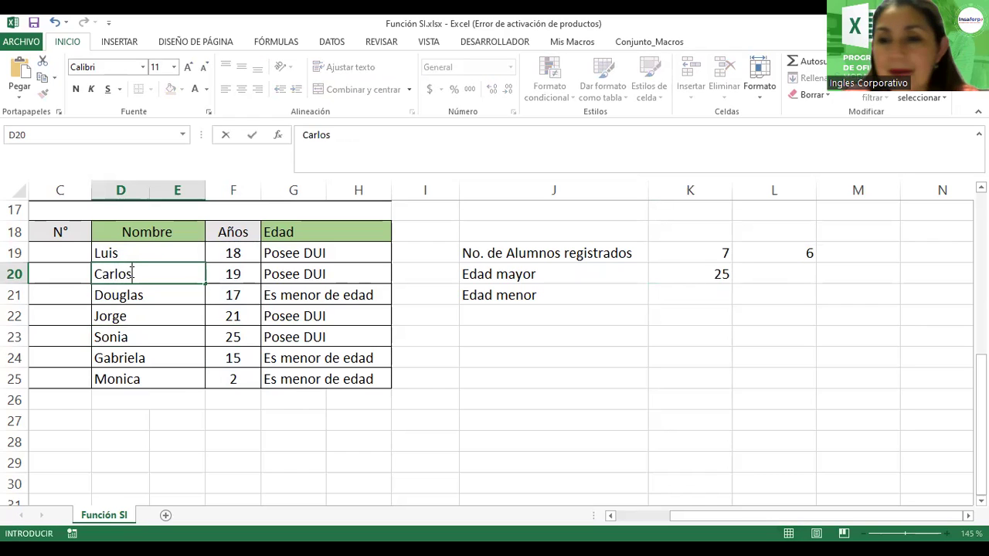
key("Return")
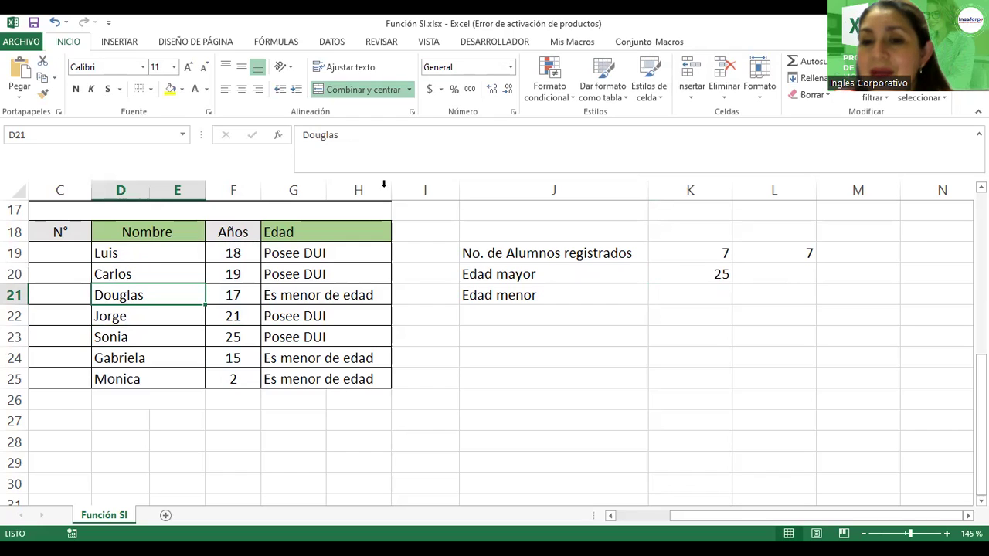
Enter a MIN formula over the Años range F19:F25 in K21 beside the Edad menor label.
left_click(673, 296)
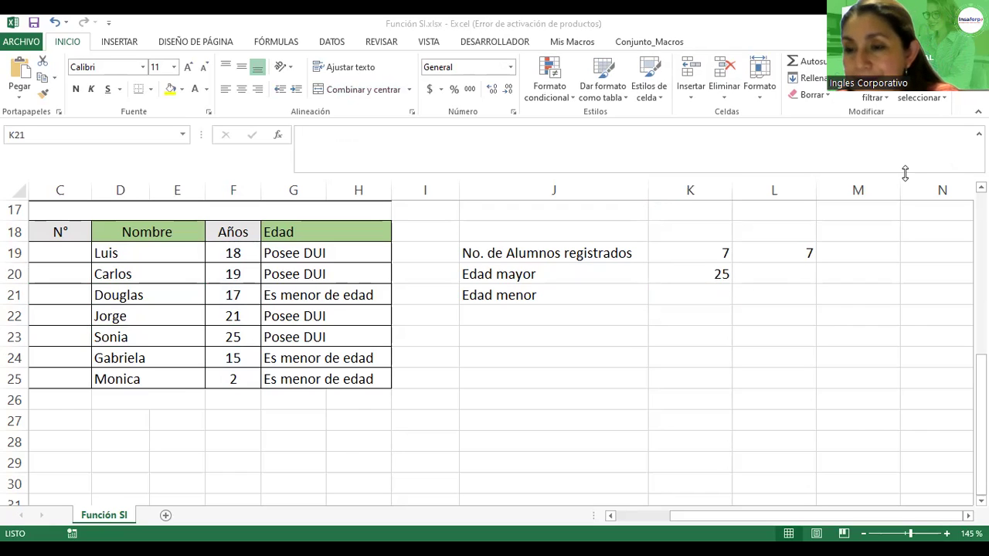
left_click(687, 303)
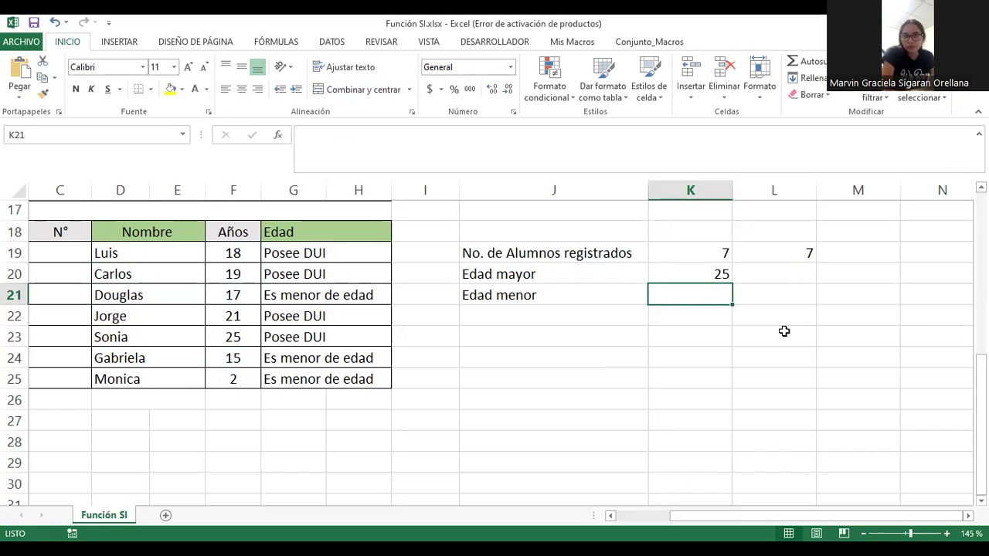
type("=")
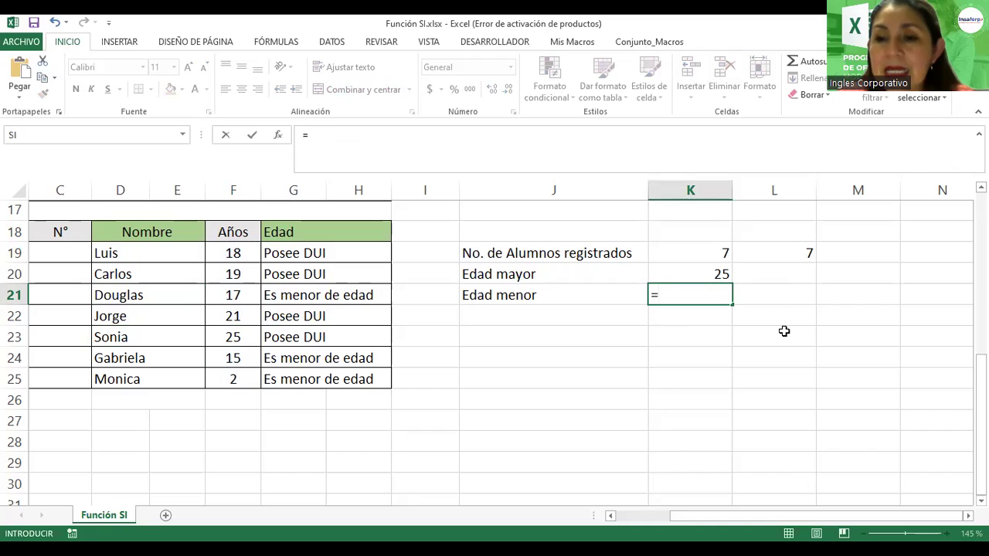
type("min(")
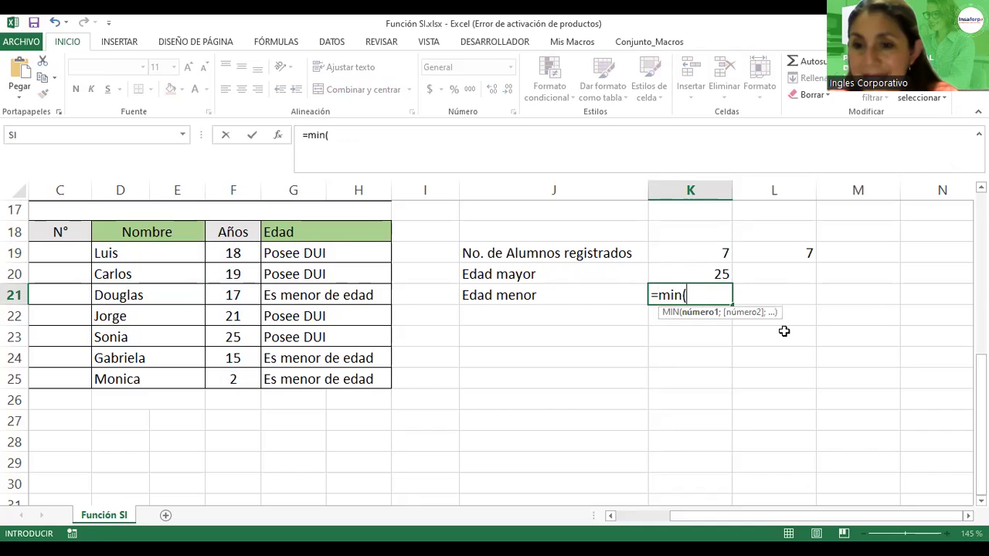
left_click_drag(234, 253, 239, 376)
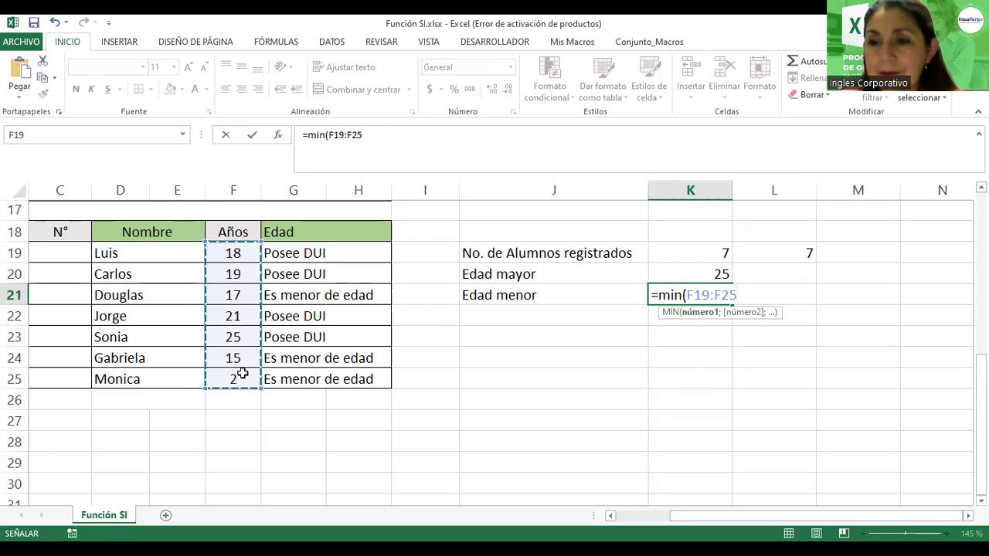
key("Return")
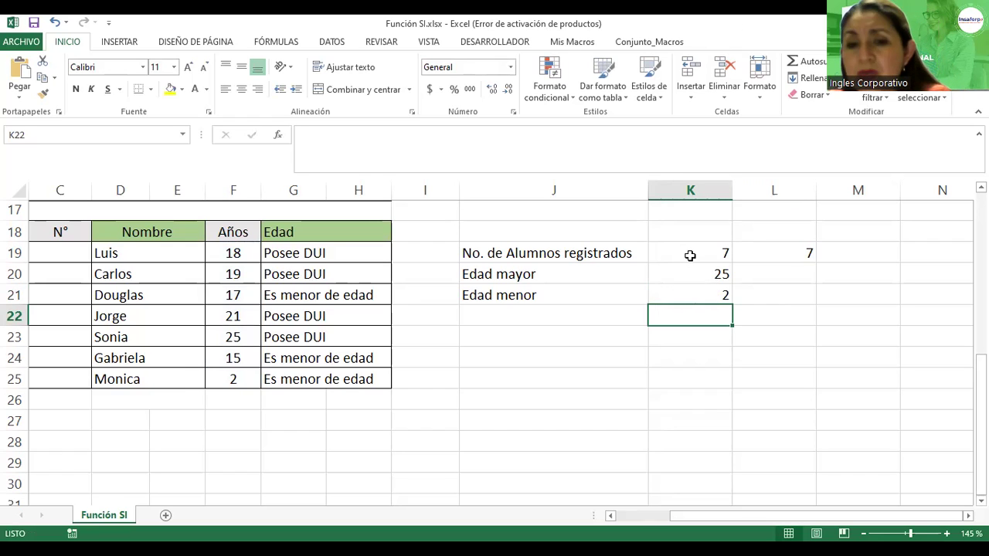
Make the result cells K19:K21 bold and give them a light green fill.
left_click_drag(690, 256, 691, 299)
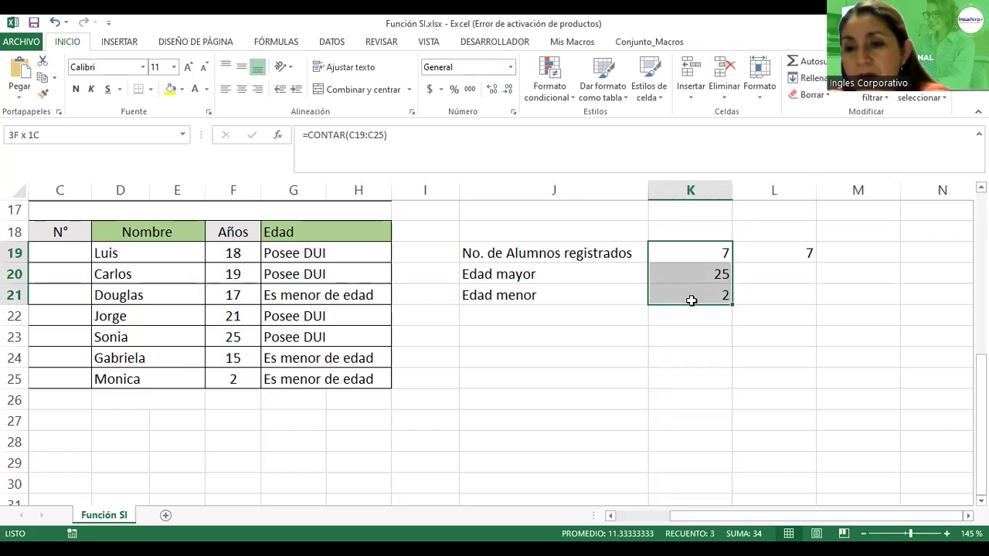
left_click(76, 89)
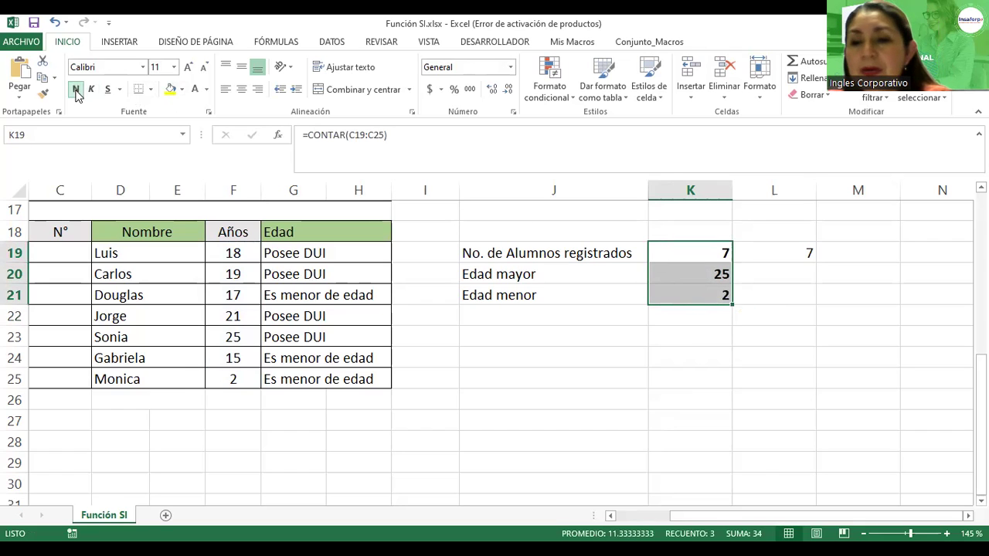
left_click(182, 90)
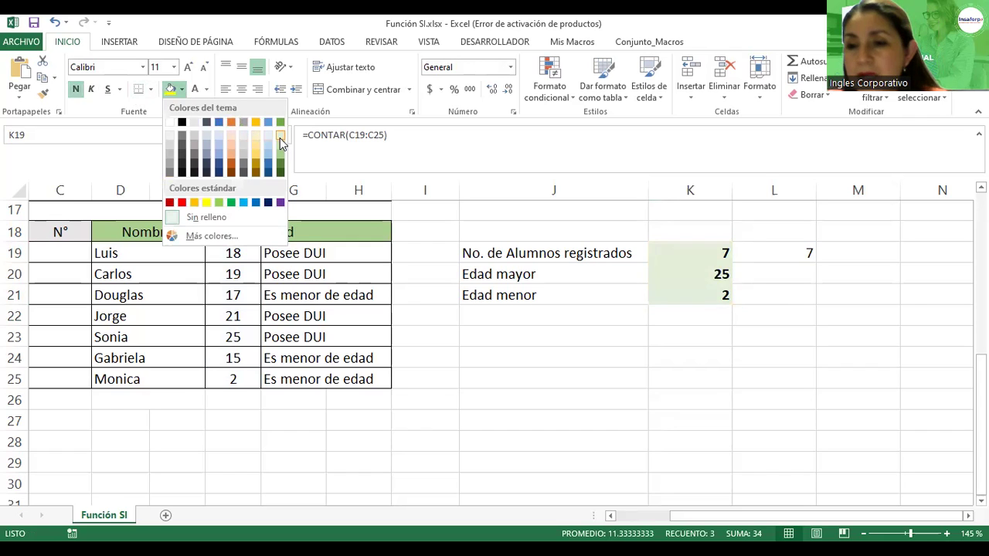
left_click(281, 138)
Apply all borders and a thick outside border to the summary block J19:K21.
left_click_drag(571, 254, 656, 296)
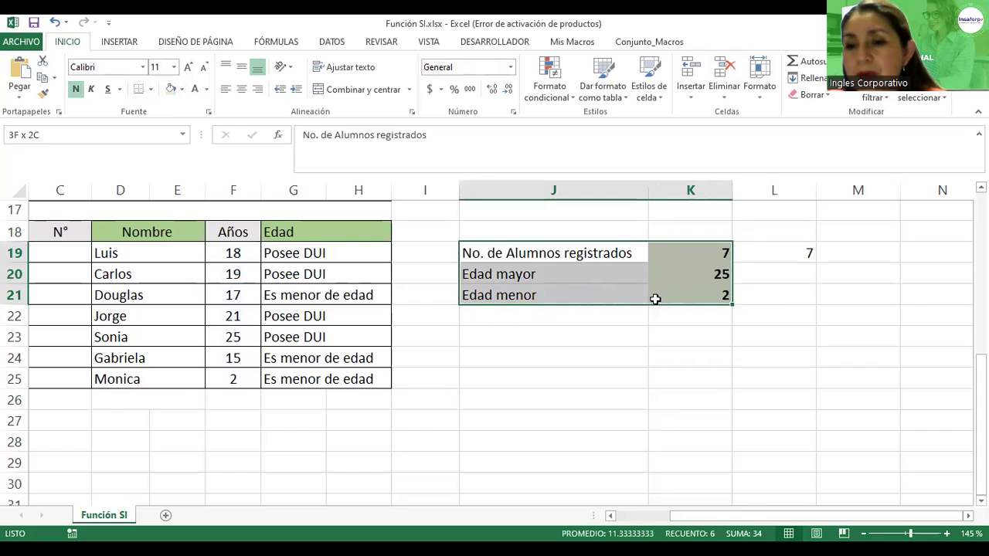
left_click(150, 89)
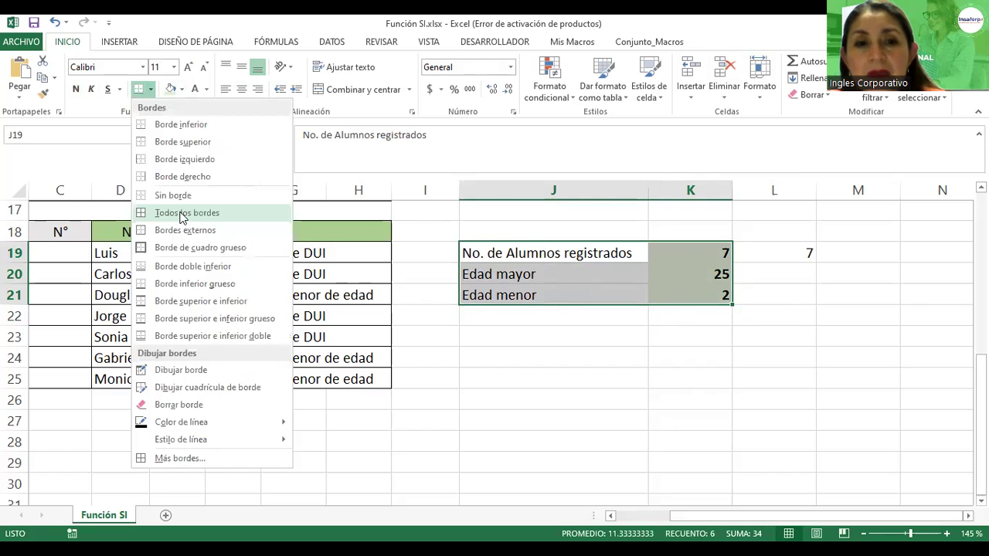
left_click(159, 247)
left_click(553, 337)
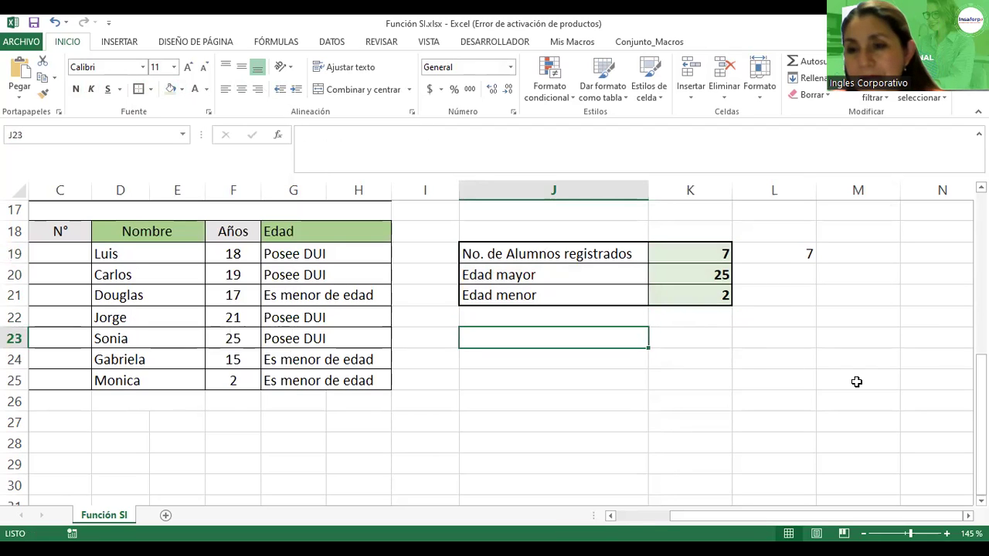
Set the font color of the N° values in C19:C25 to black.
scroll(856, 381, "up", 1)
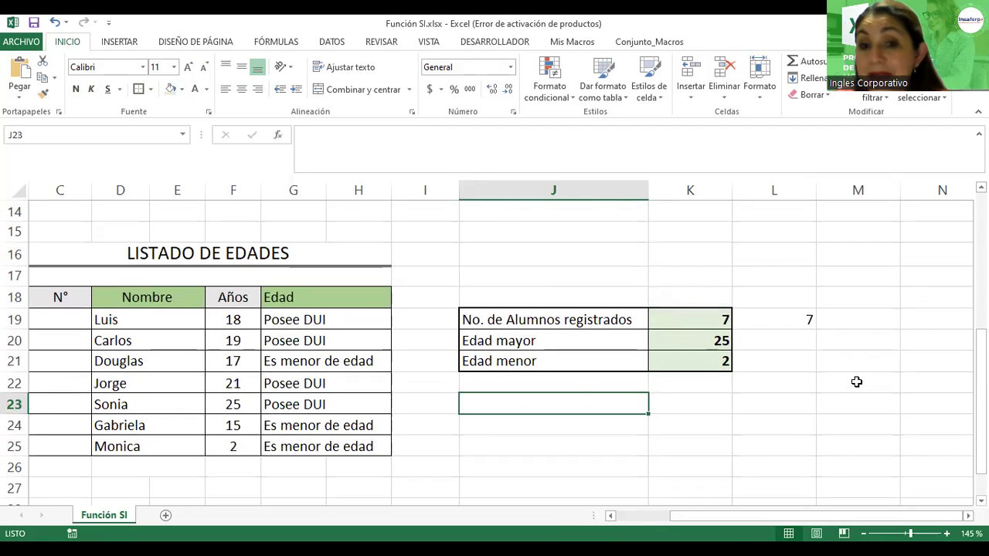
scroll(856, 382, "up", 1)
scroll(757, 413, "down", 2)
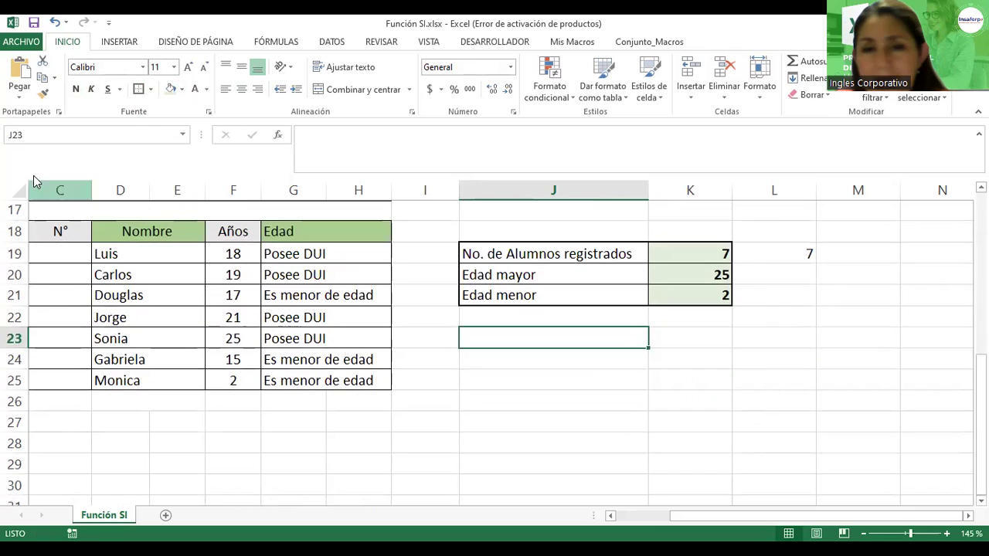
left_click_drag(47, 253, 57, 379)
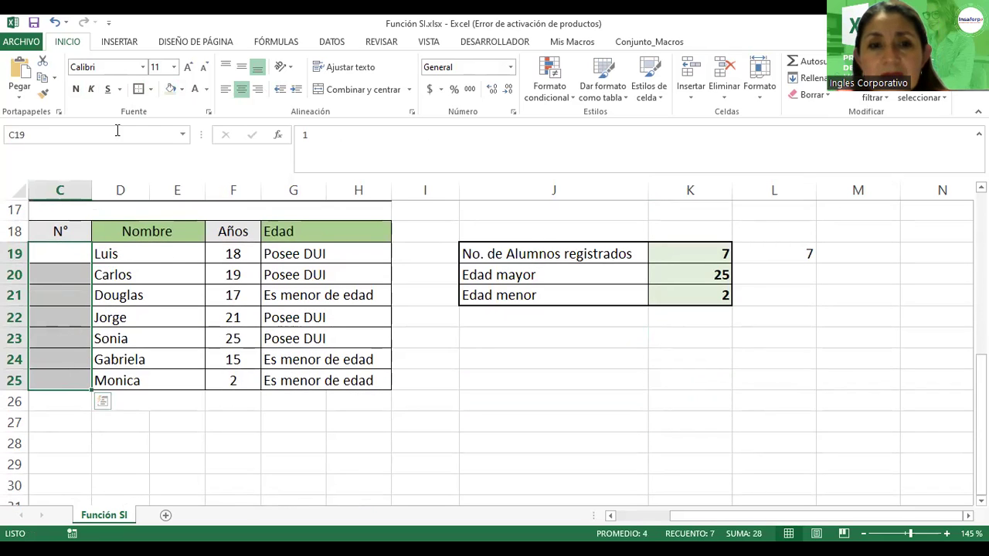
left_click(207, 91)
left_click(210, 149)
left_click(491, 373)
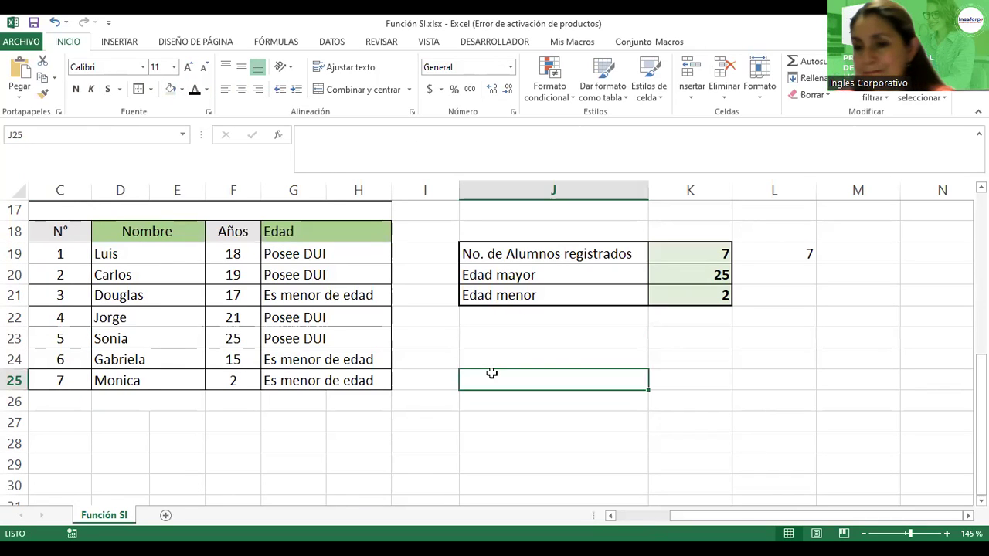
Go to the grade questions in L7:L10 beside the PROMEDIO DE NOTAS TRIMESTRALES table.
scroll(686, 337, "up", 5)
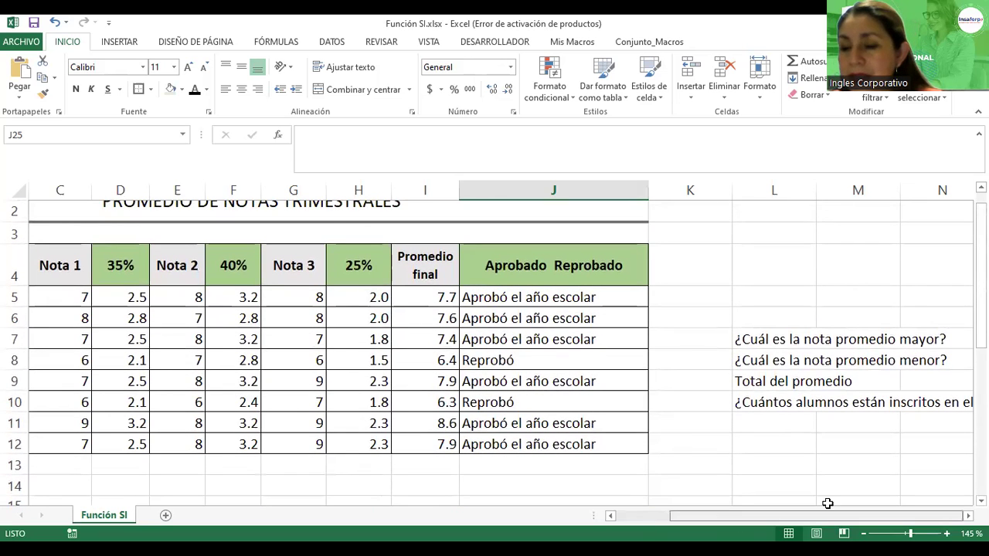
left_click_drag(736, 523, 825, 523)
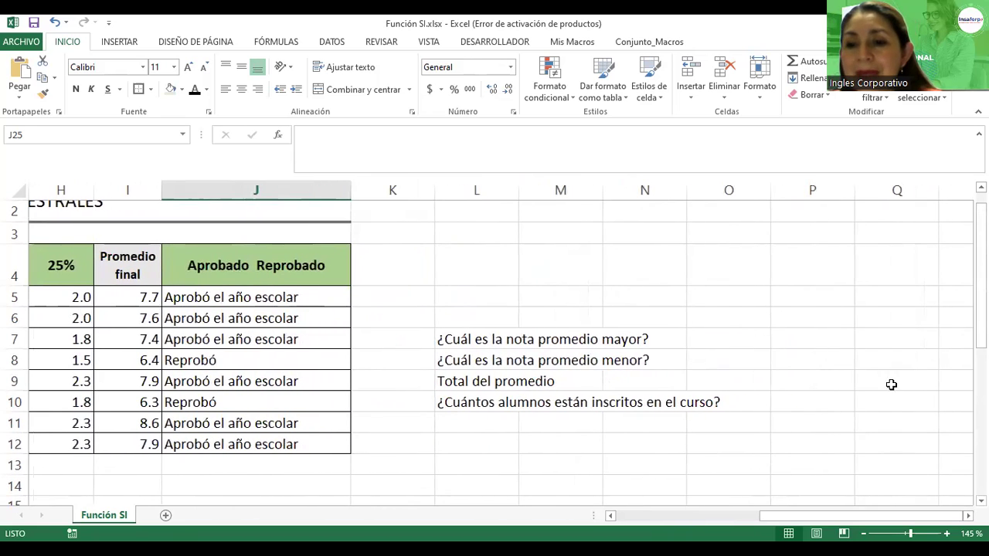
left_click(816, 337)
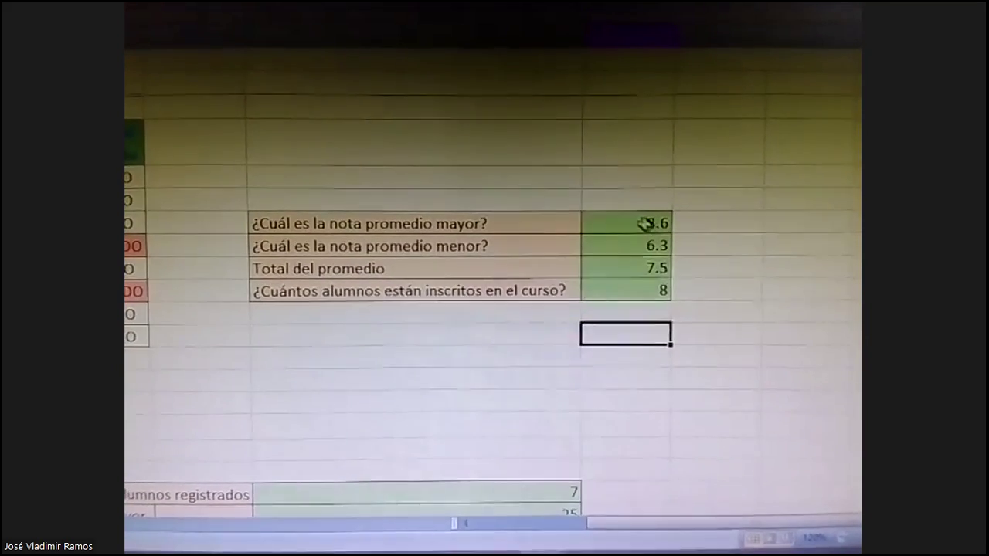
Inspect the formulas behind the highest average, lowest average and Total del promedio answers.
double_click(641, 223)
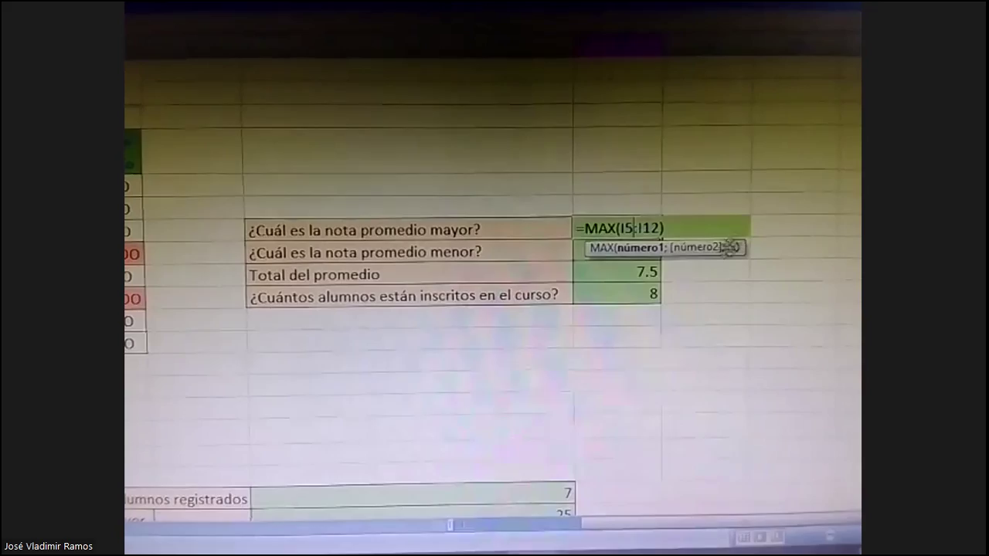
key("Escape")
double_click(627, 269)
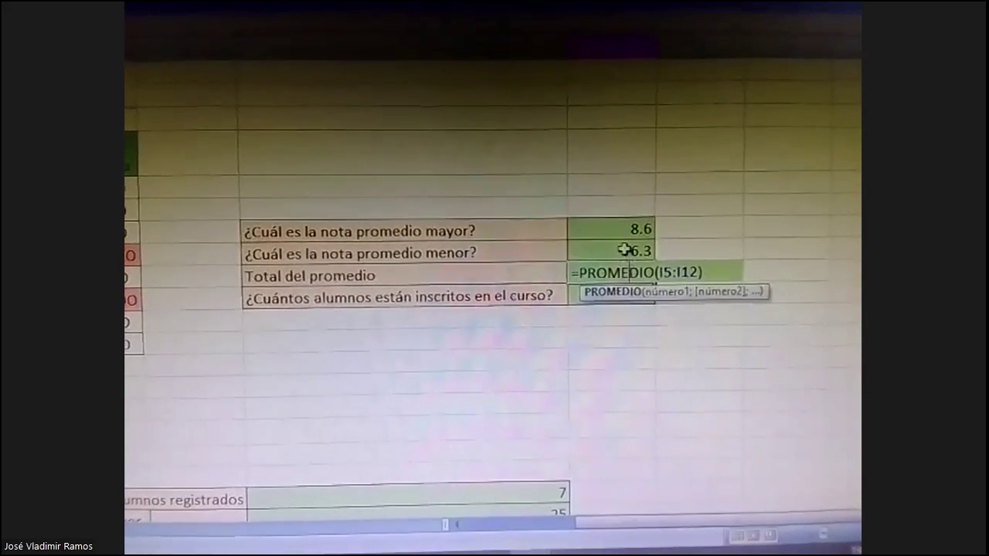
key("Escape")
double_click(625, 251)
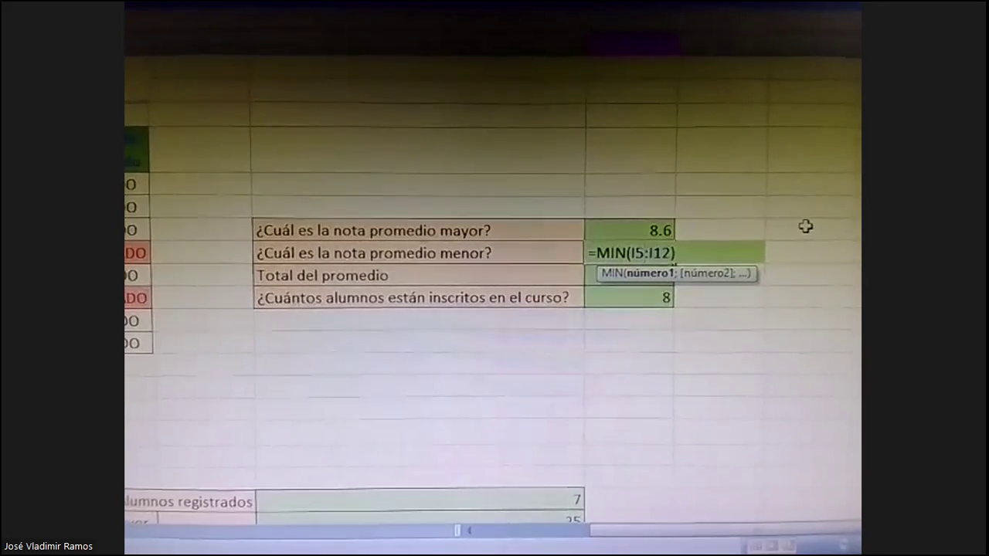
double_click(581, 279)
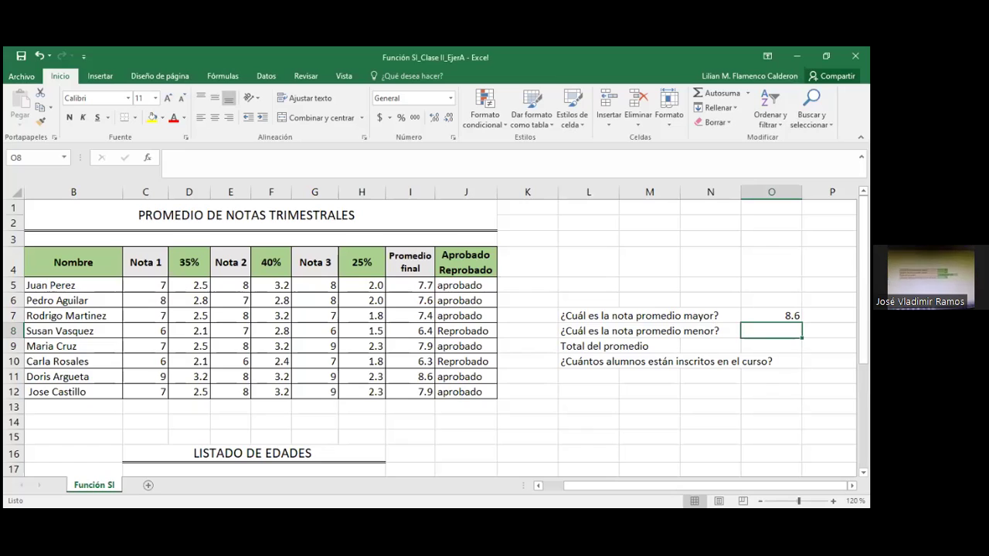
In the Función SI_Clase II_EjerA workbook, enter a MIN formula over the Promedio final range I5:I12 in O8 for the lowest average.
type("=")
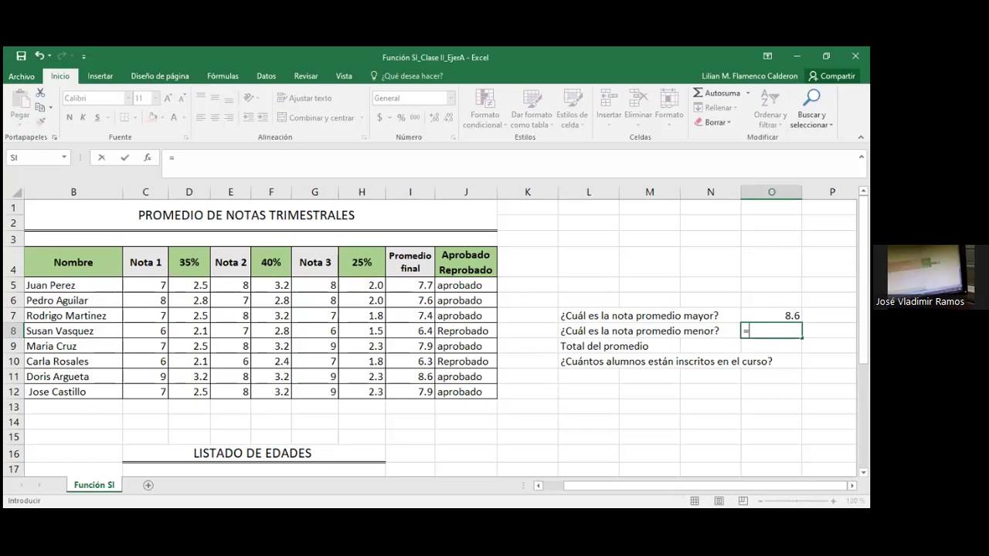
type("Min")
key("BackSpace")
key("BackSpace")
key("BackSpace")
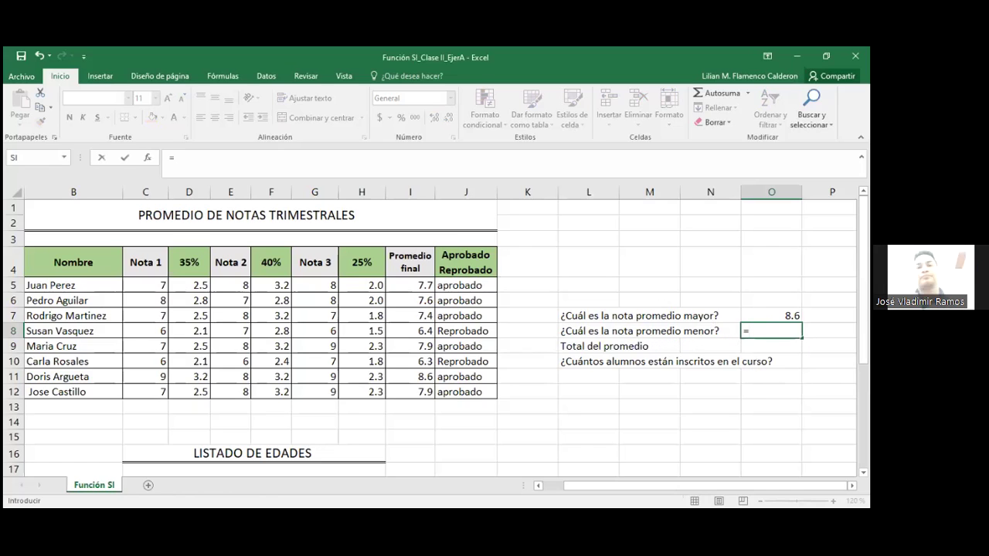
type("min")
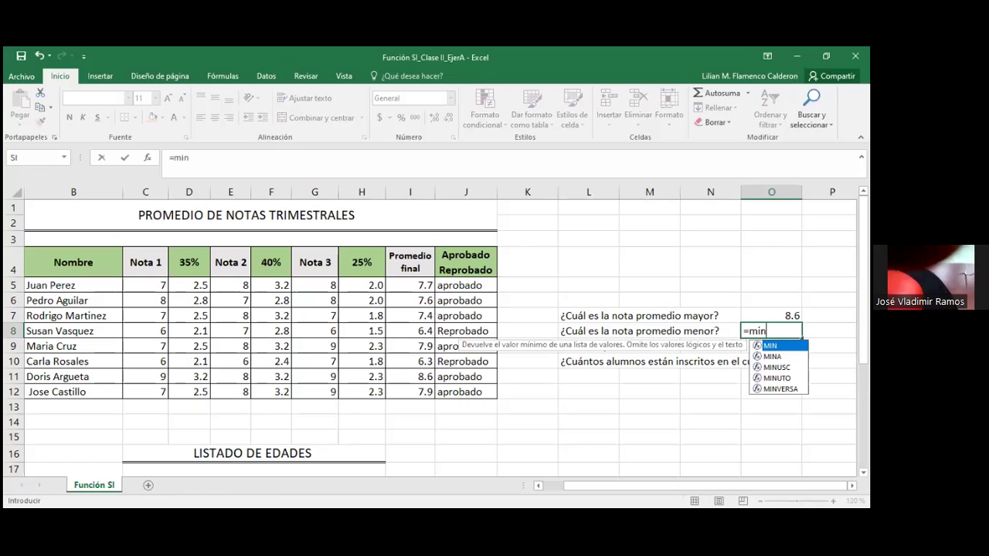
type("(")
left_click(418, 285)
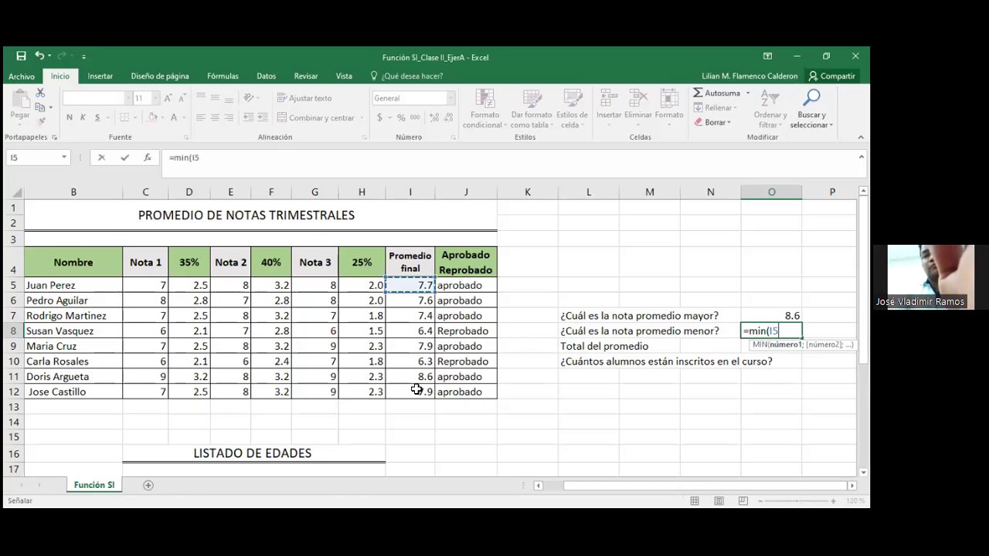
left_click_drag(418, 391, 417, 390)
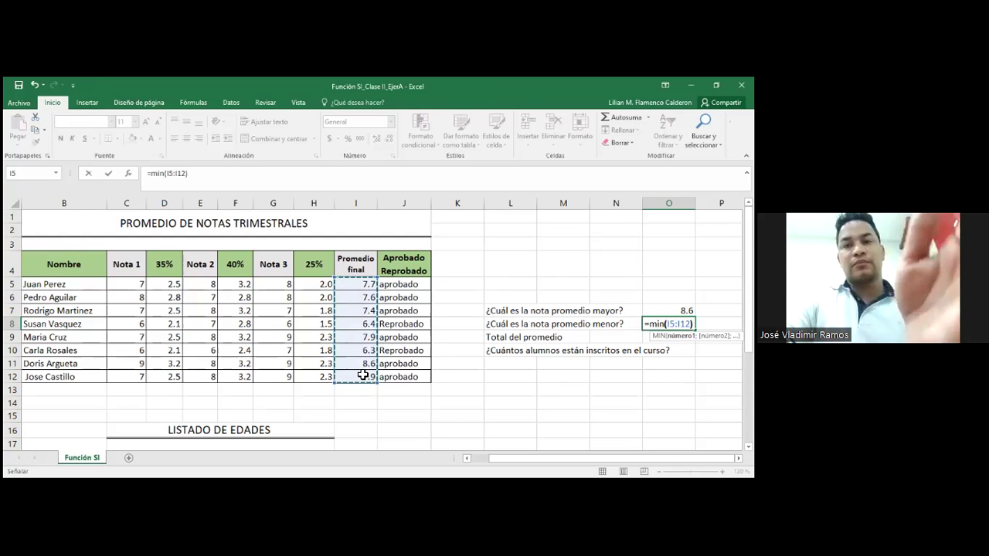
key("Return")
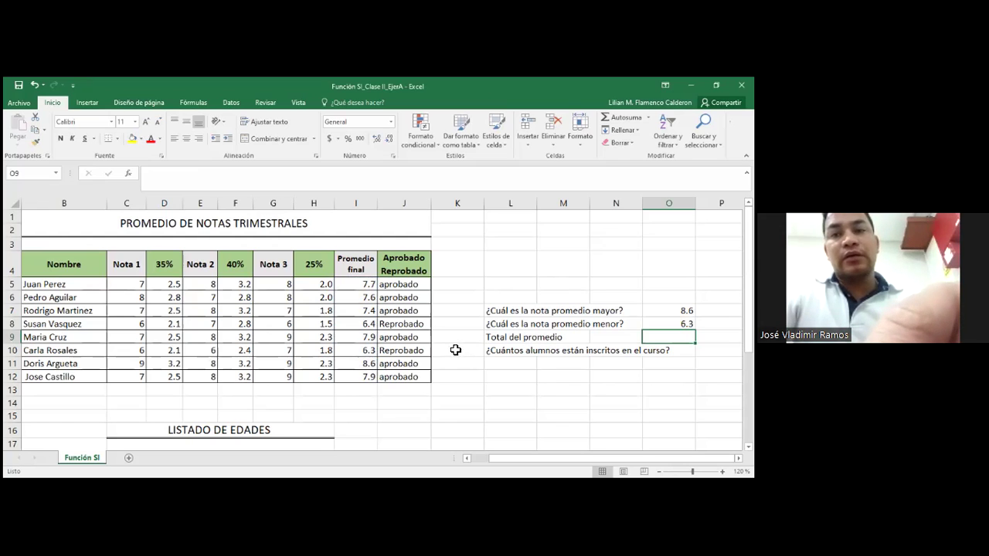
Enter a CONTAR formula over the N° range A5:A12 in O10 to count the students enrolled in the course.
left_click(530, 340)
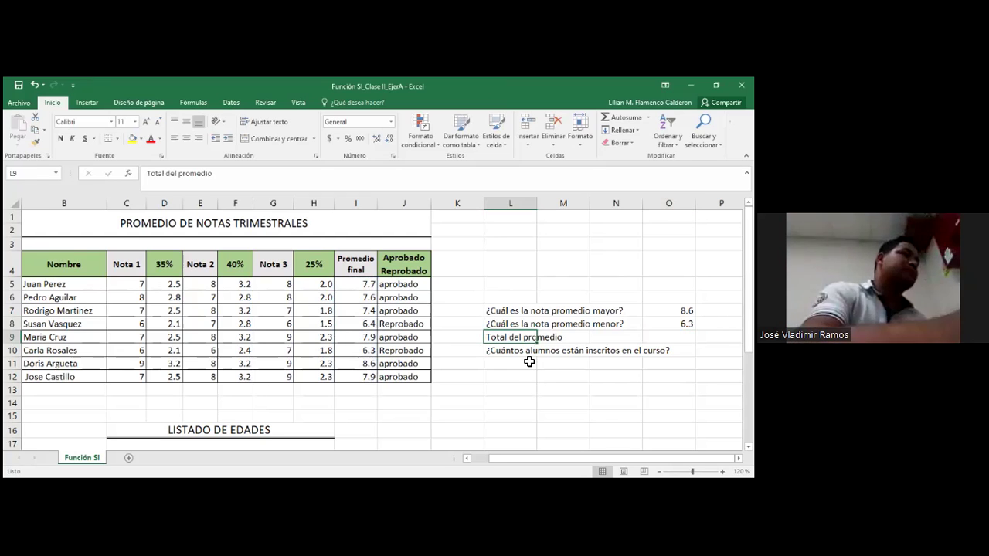
left_click(533, 354)
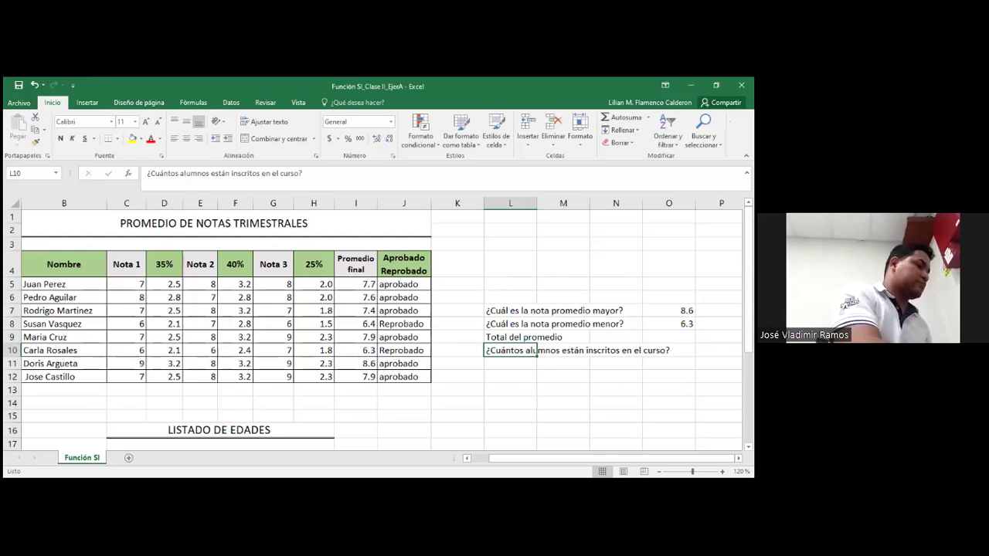
left_click(668, 350)
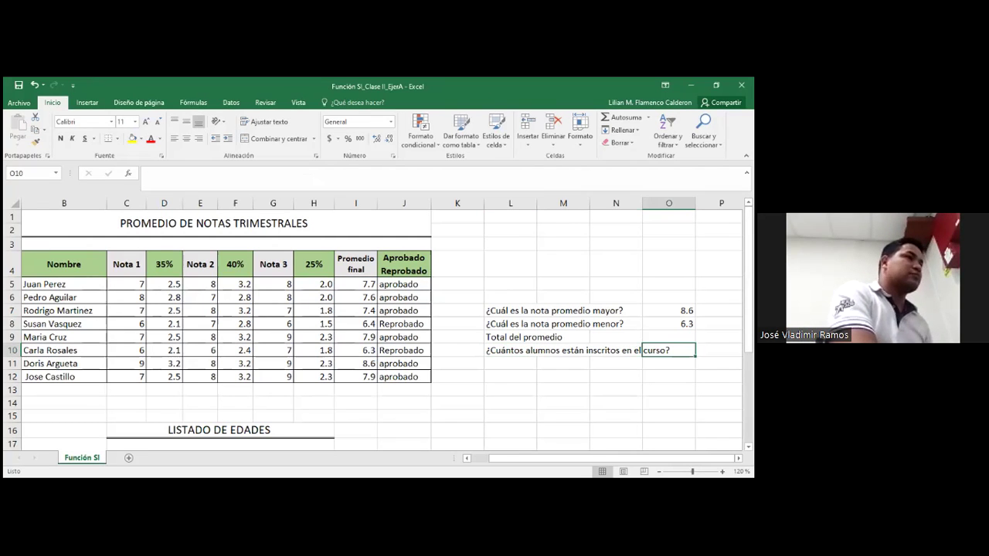
type("=")
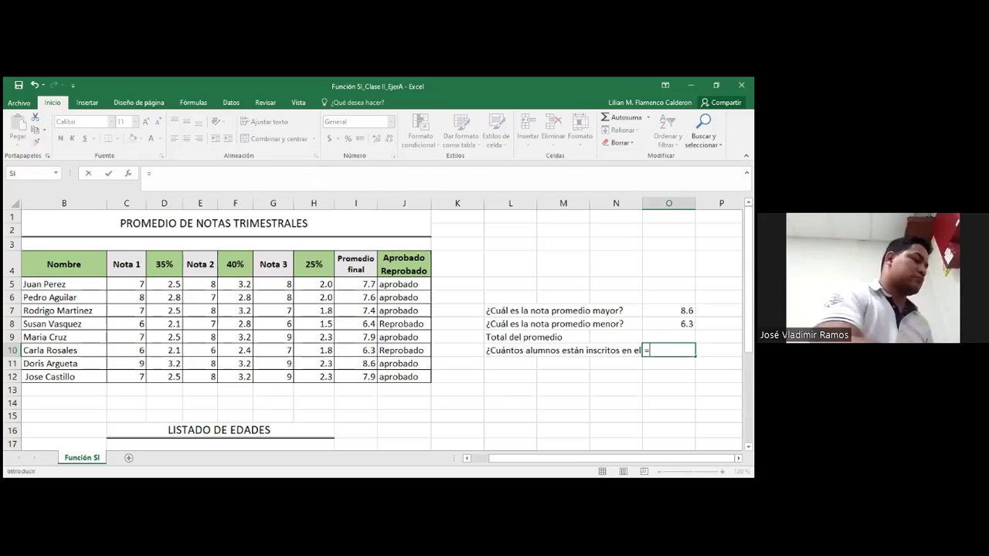
type("c")
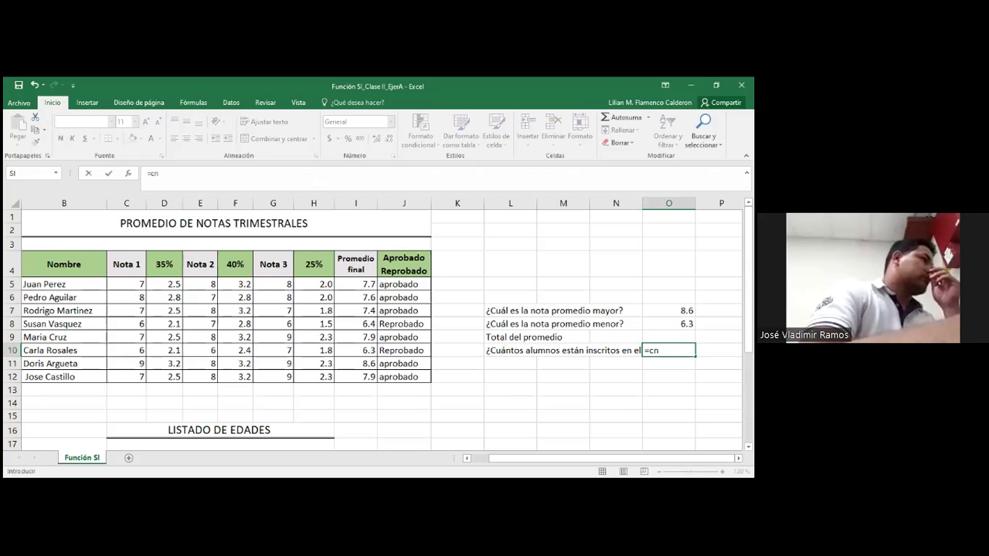
type("ontar")
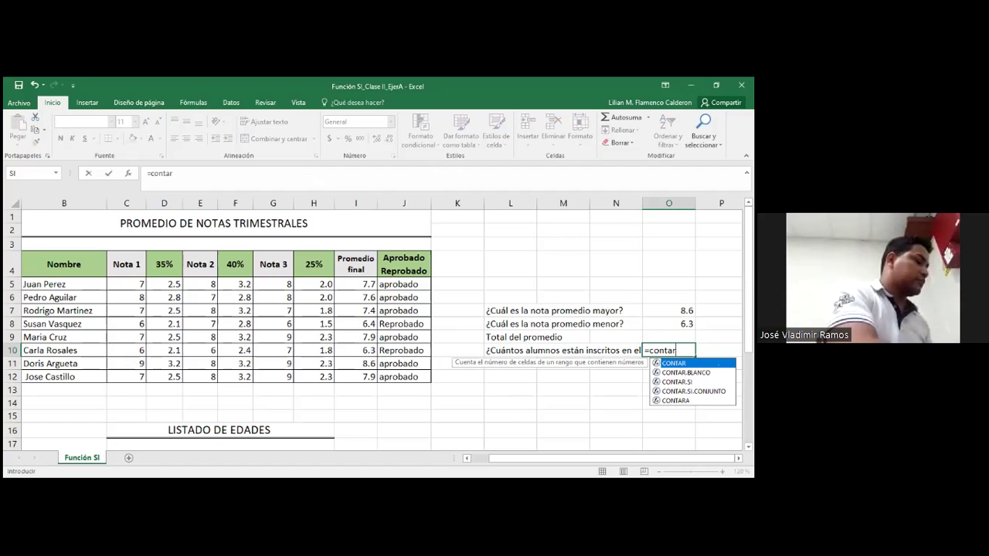
type("(")
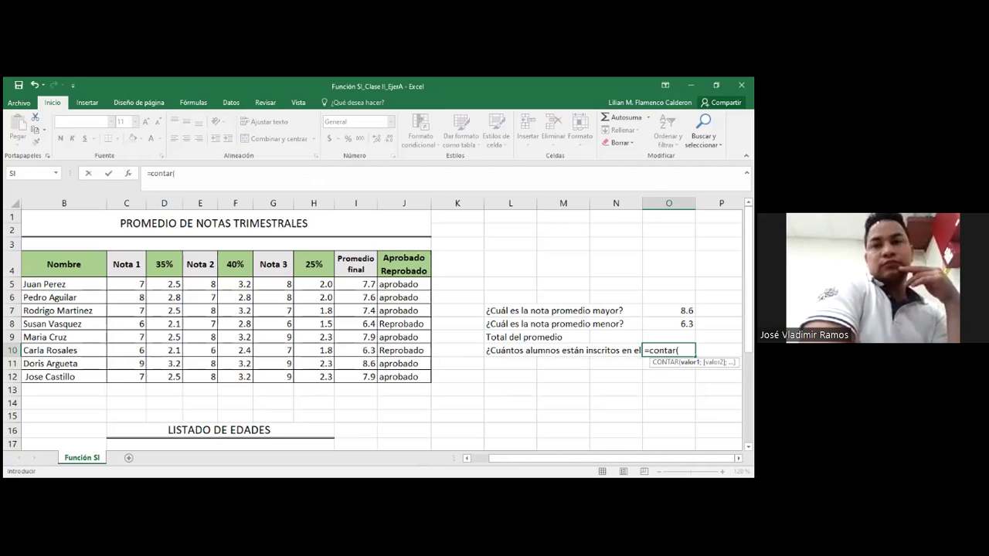
key("F2")
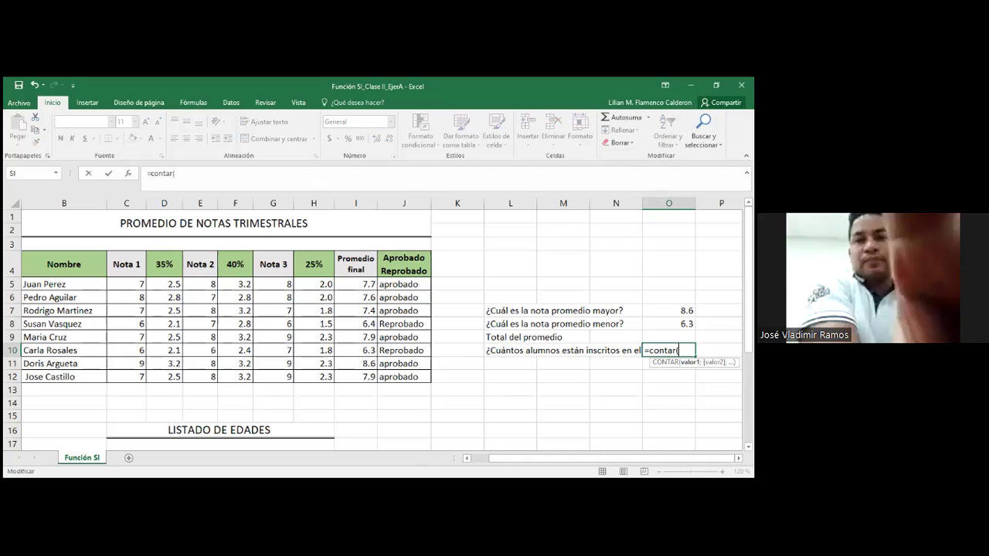
scroll(378, 330, "left", 1)
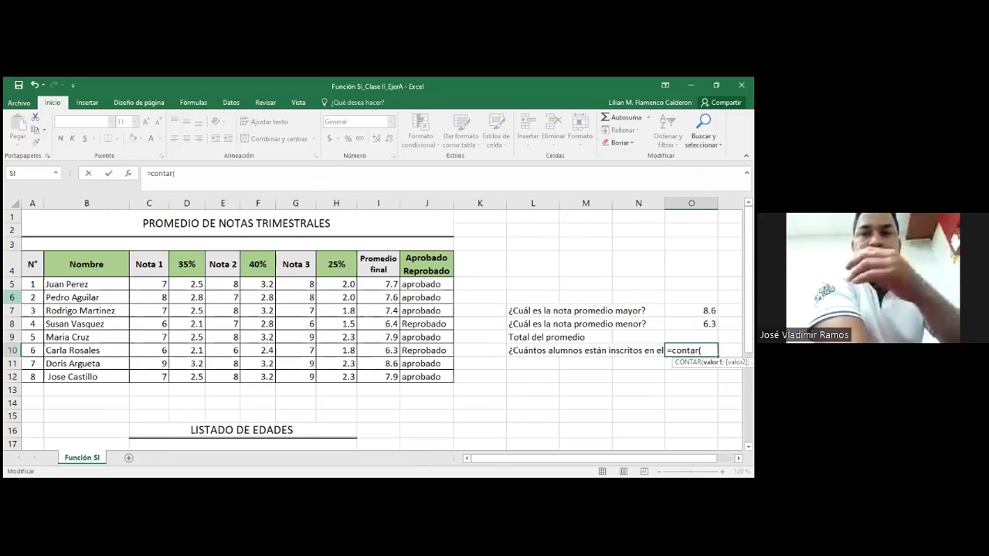
left_click_drag(33, 284, 42, 374)
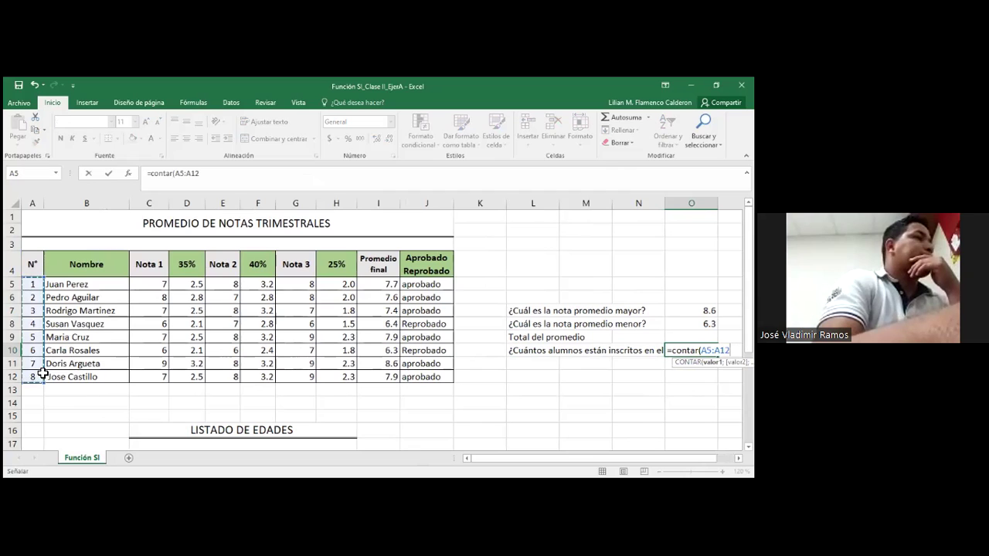
type(")")
key("Return")
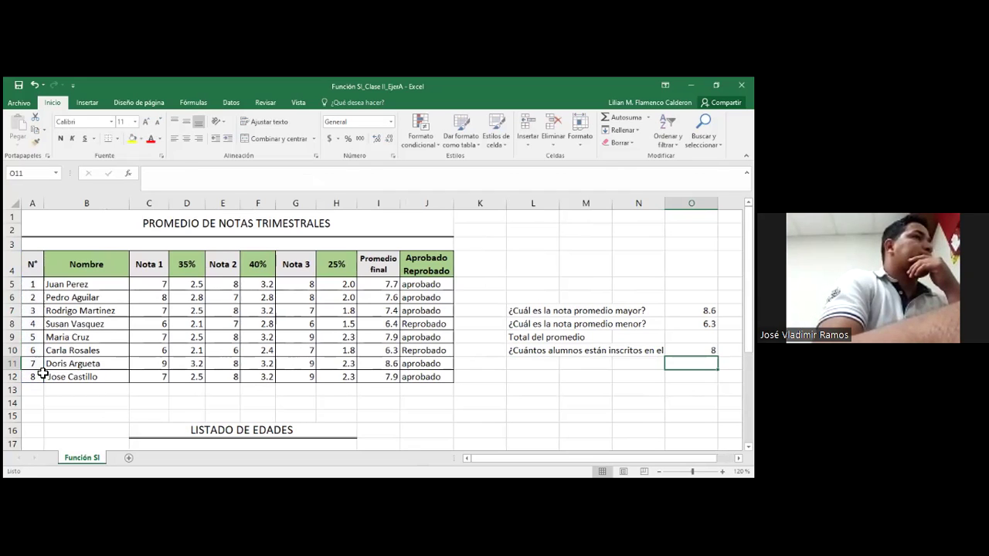
left_click(535, 340)
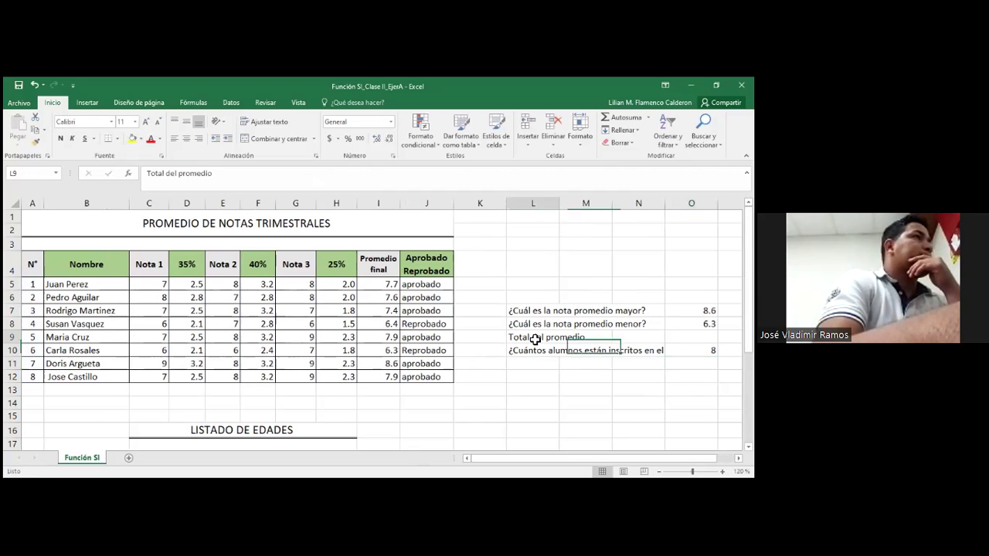
left_click(709, 336)
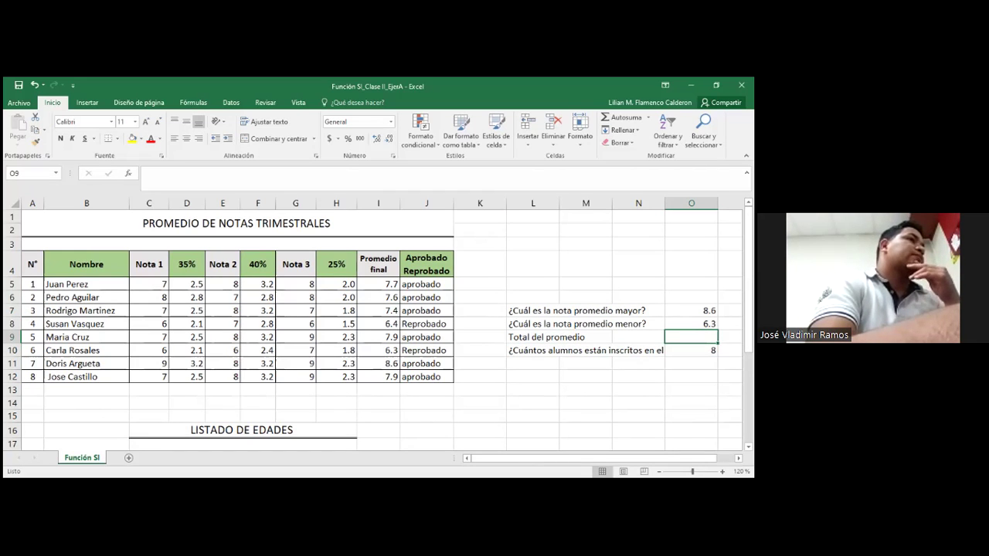
scroll(311, 384, "down", 1)
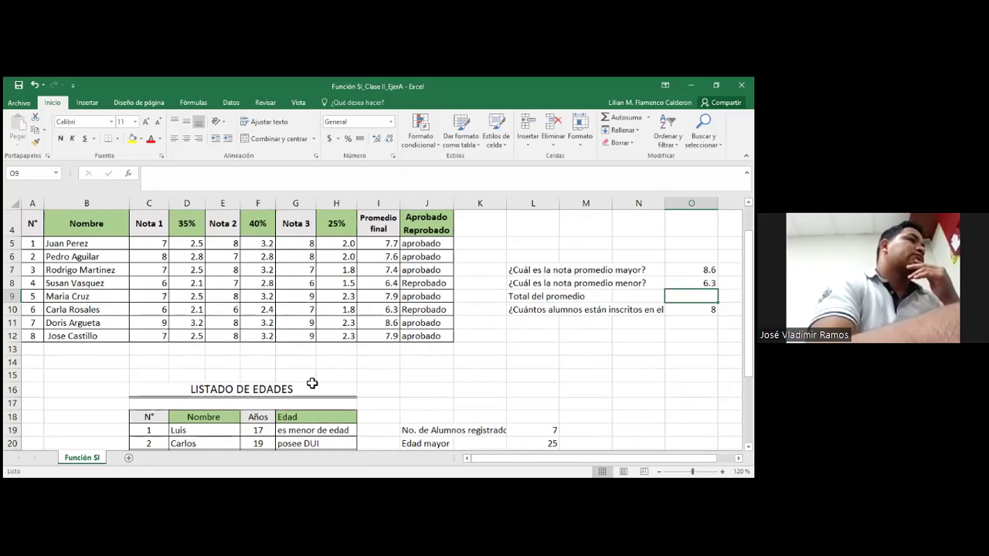
scroll(311, 380, "up", 1)
left_click(526, 341)
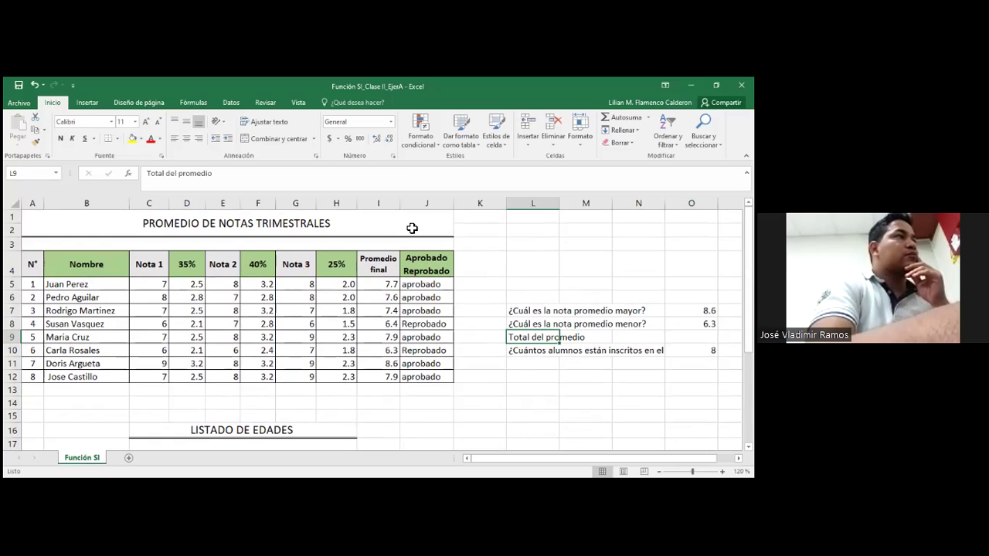
Enter a SUMA formula over the Promedio final range I5:I12 in O9 for the Total del promedio.
left_click(690, 337)
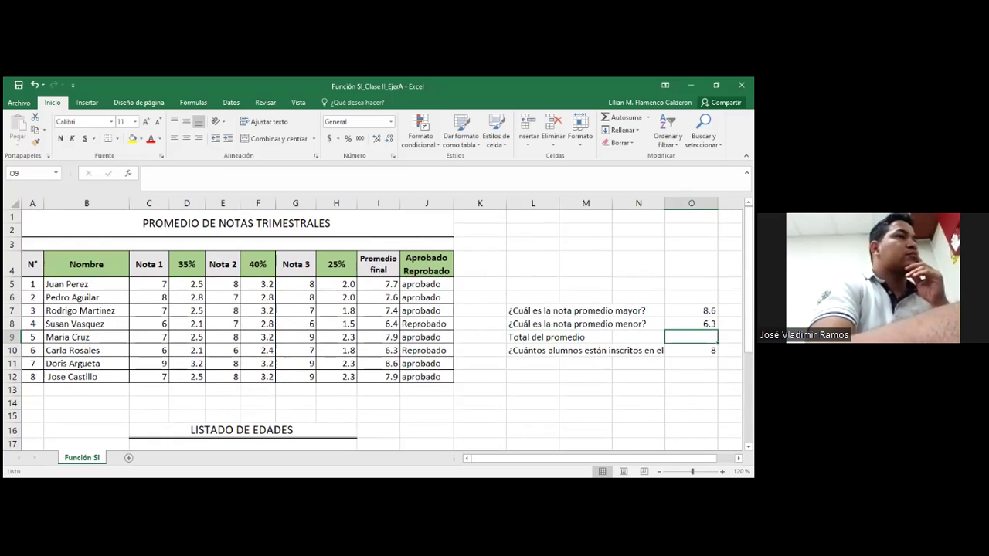
type("=")
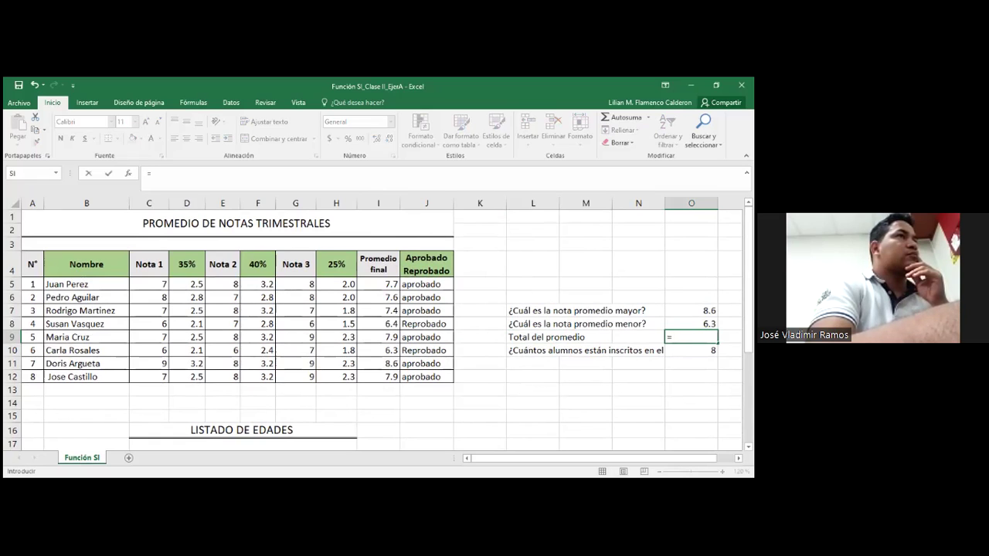
type("+")
key("Return")
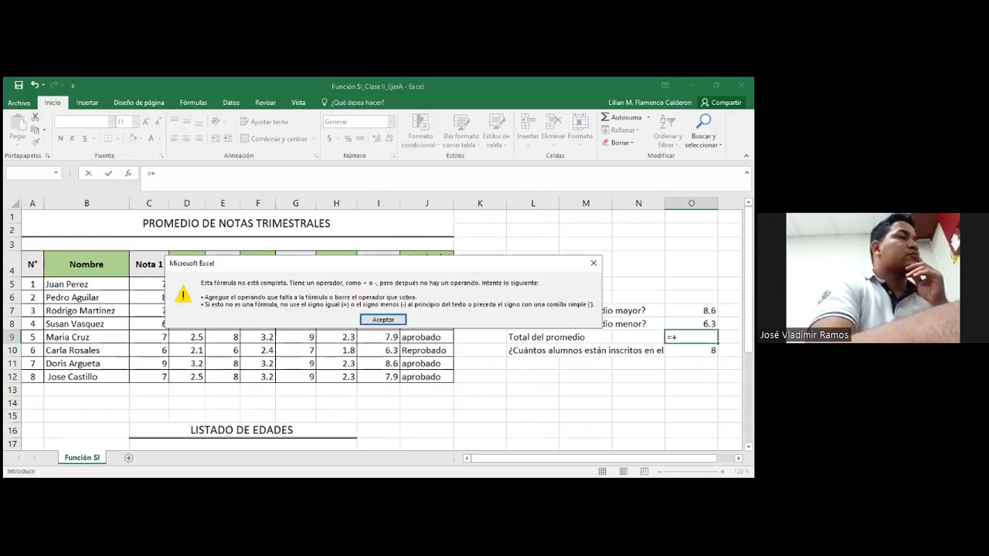
left_click(381, 320)
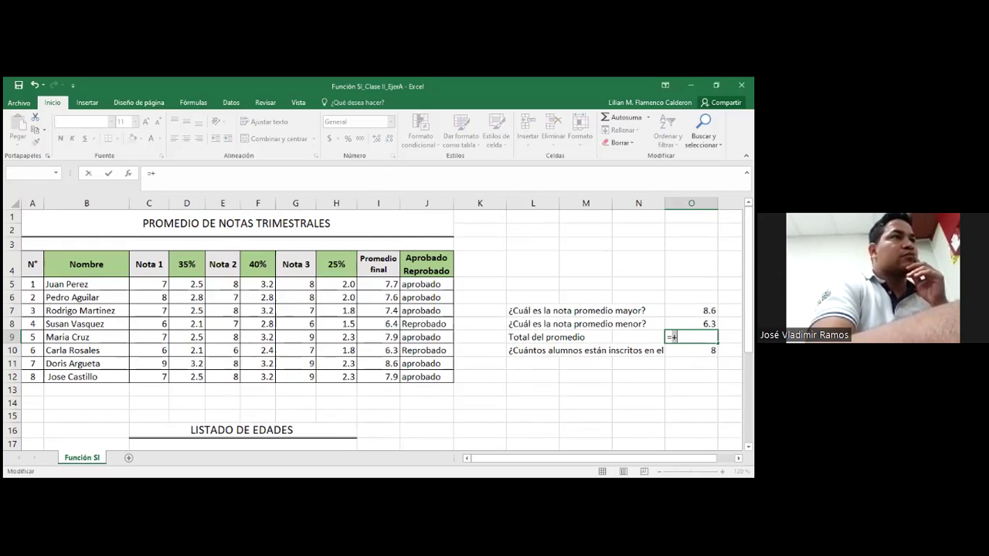
key("BackSpace")
type("suma")
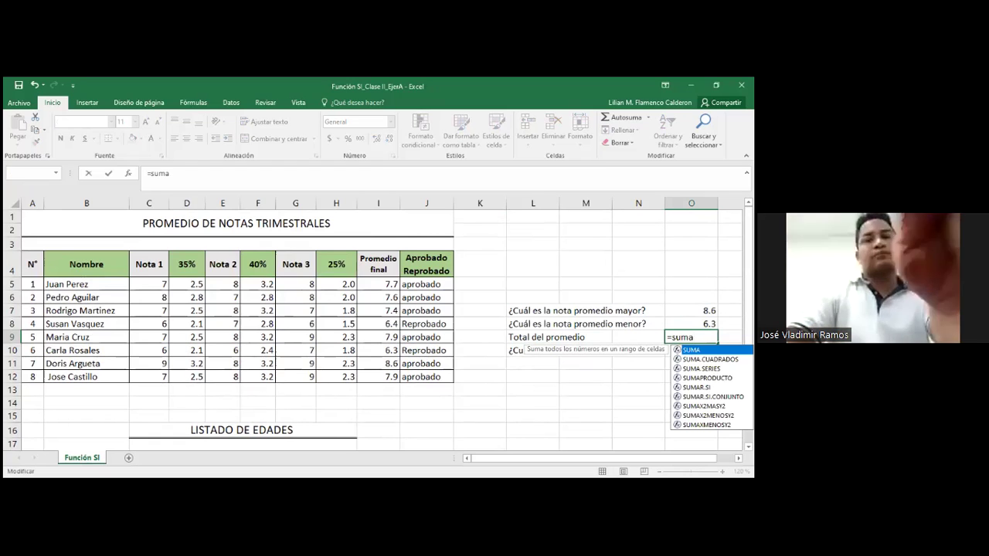
type("(")
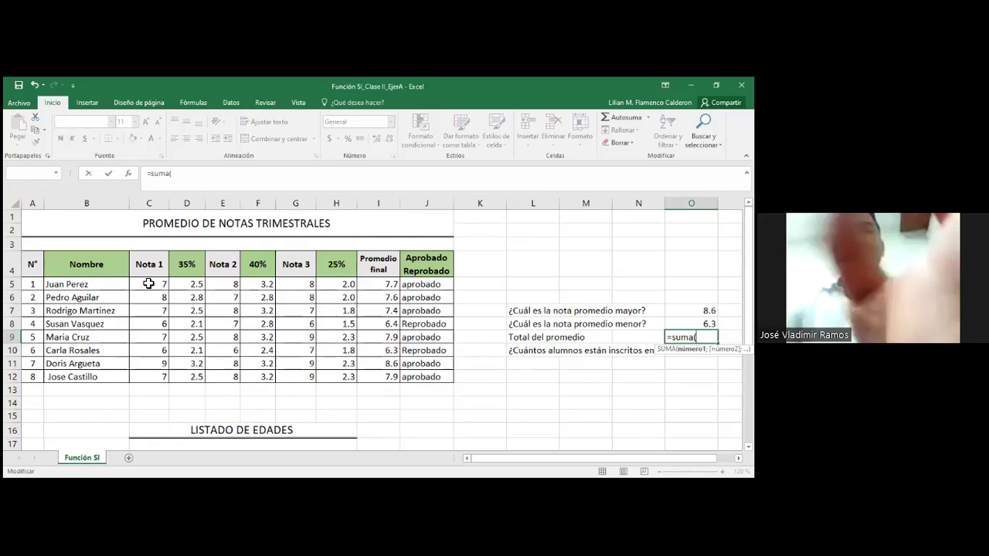
left_click(393, 284)
left_click(394, 375, "shift")
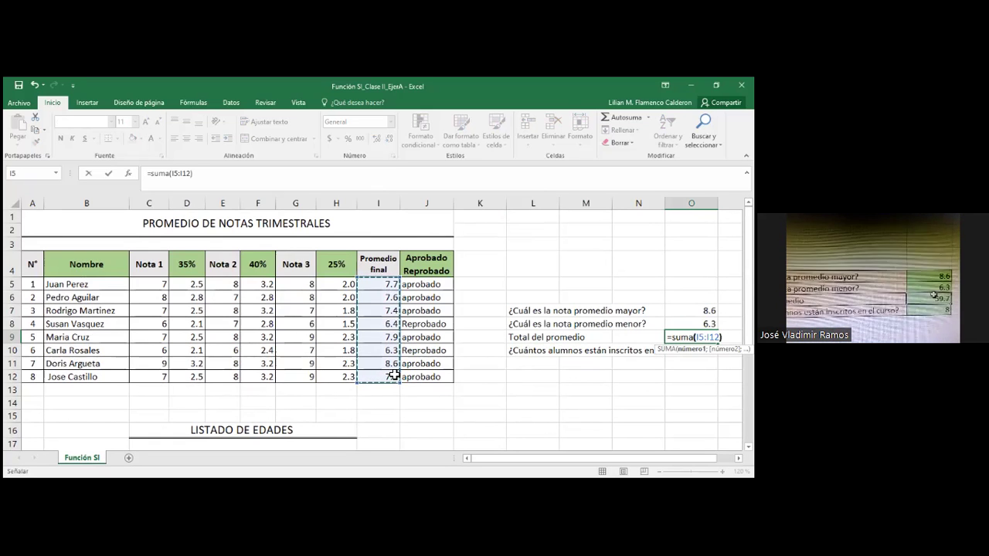
type(")")
key("Return")
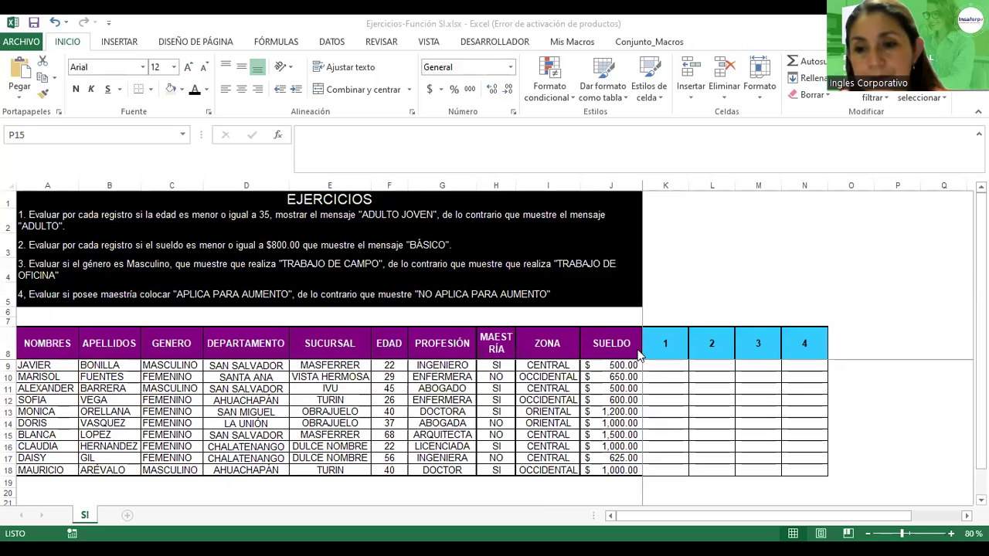
In the Ejercicios-Función SI workbook, review the four exercise statements and the employee table with its answer columns 1 to 4.
left_click(664, 365)
scroll(681, 344, "down", 1)
scroll(681, 344, "up", 1)
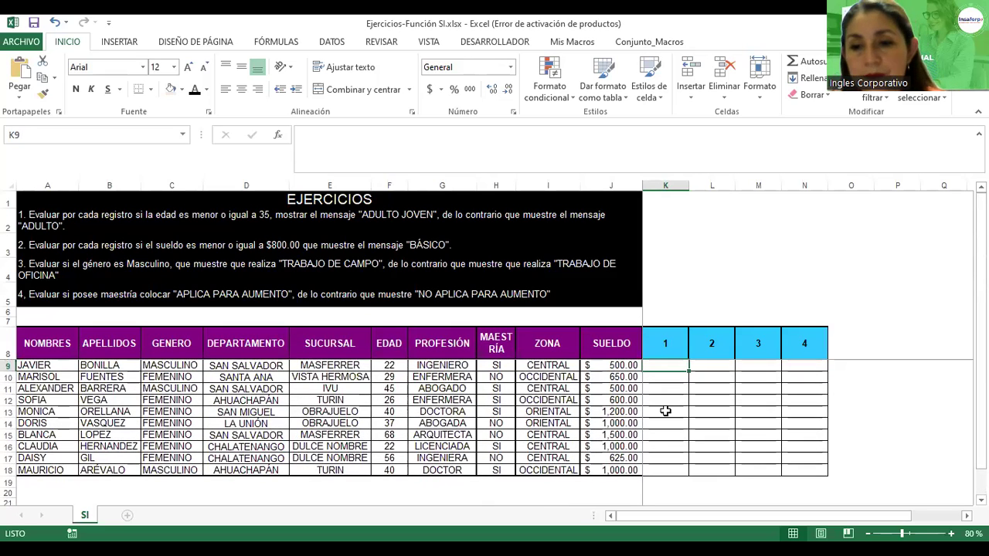
scroll(665, 411, "up", 3, "ctrl")
scroll(757, 408, "down", 3)
scroll(856, 409, "up", 3)
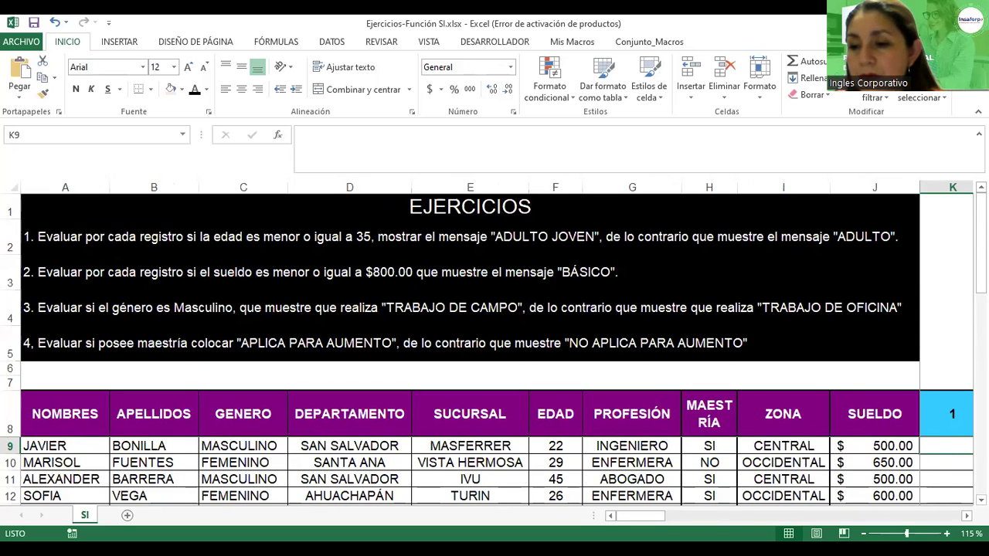
left_click(967, 516)
left_click(610, 515)
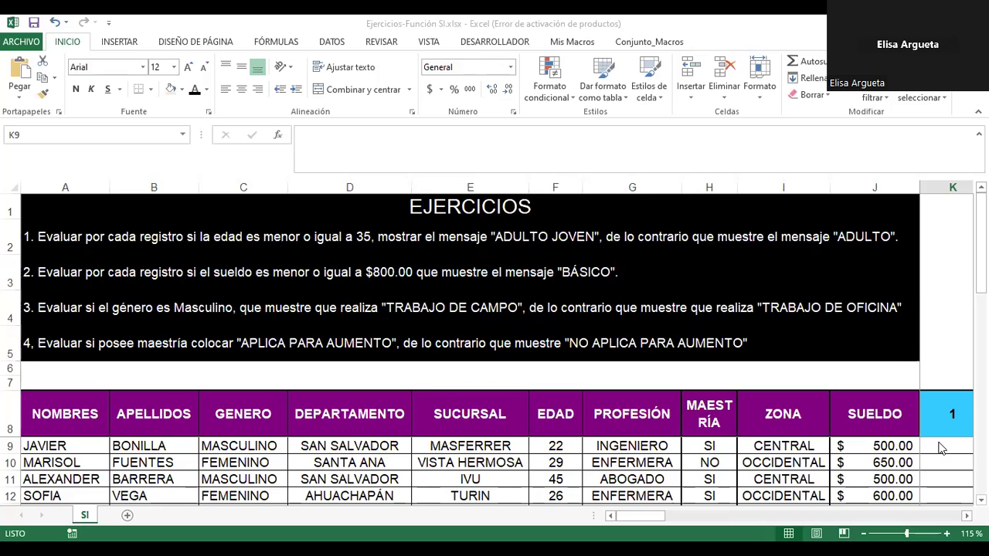
scroll(941, 448, "down", 1, "ctrl")
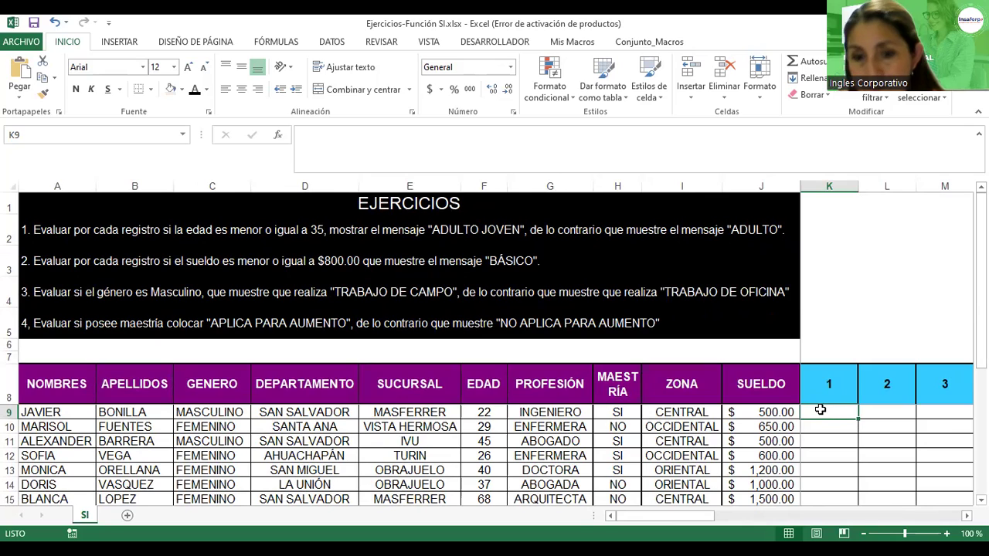
type("=")
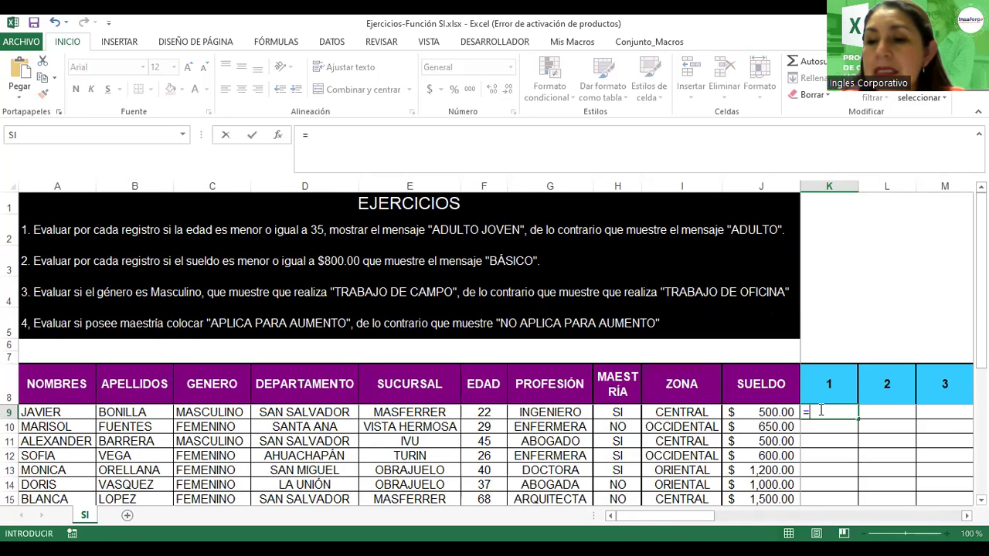
type("si(")
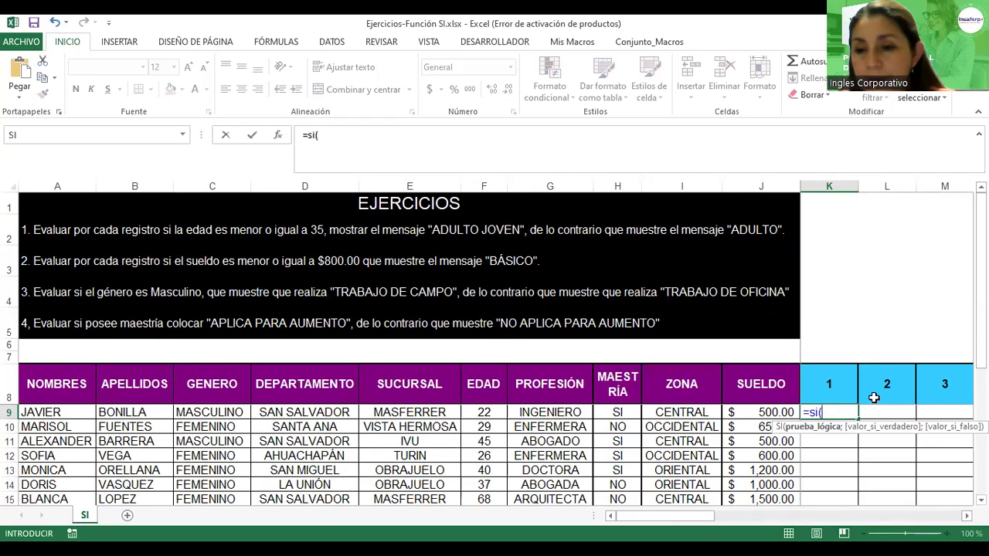
key("Escape")
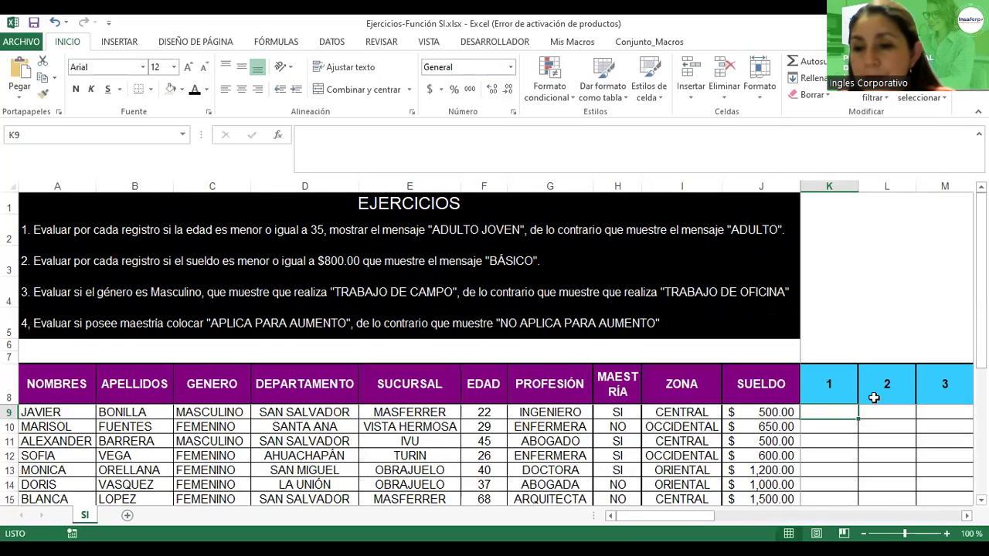
Start an SI formula in K9 for exercise 1 with the logical test F9<=35 on the EDAD column.
scroll(874, 397, "down", 1)
scroll(874, 397, "down", 1)
scroll(873, 400, "up", 1)
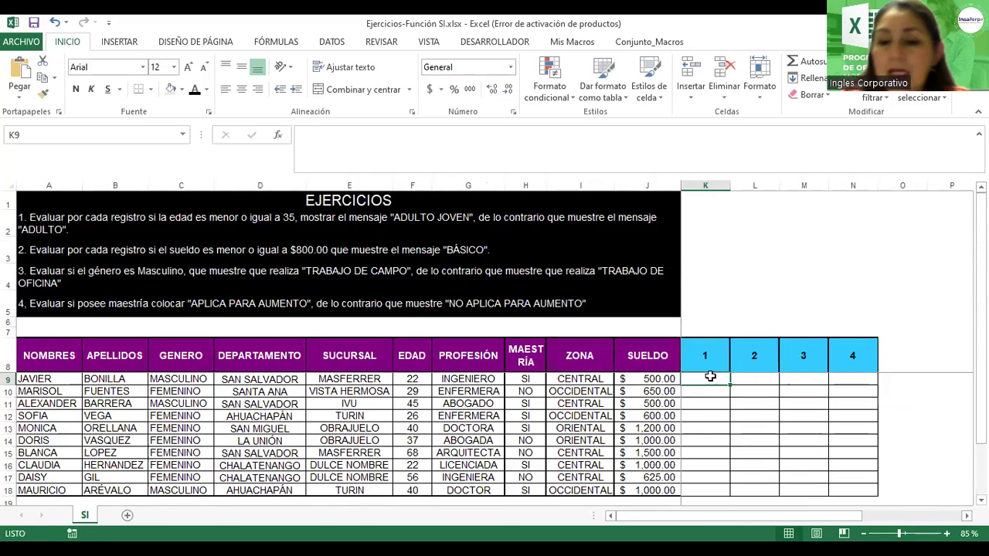
type("=")
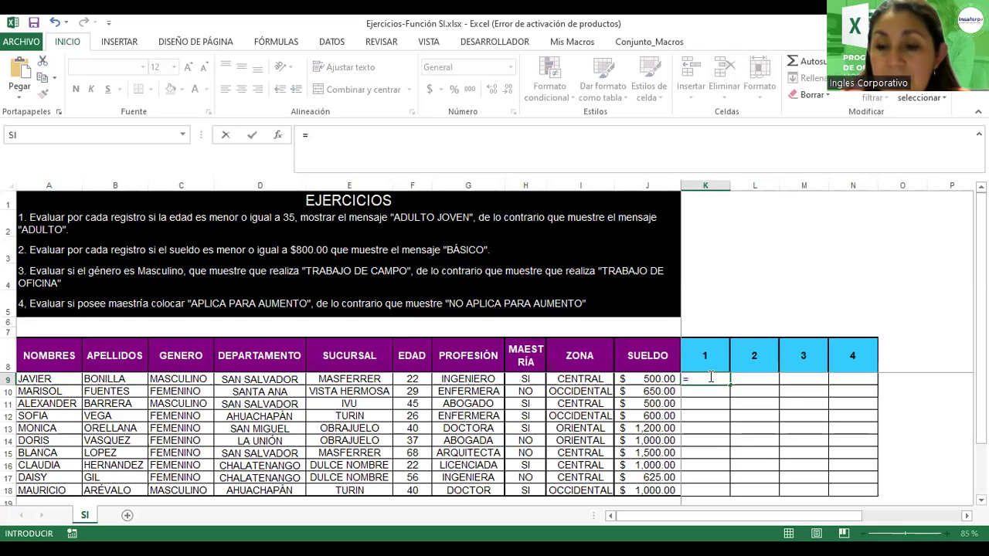
type("si(")
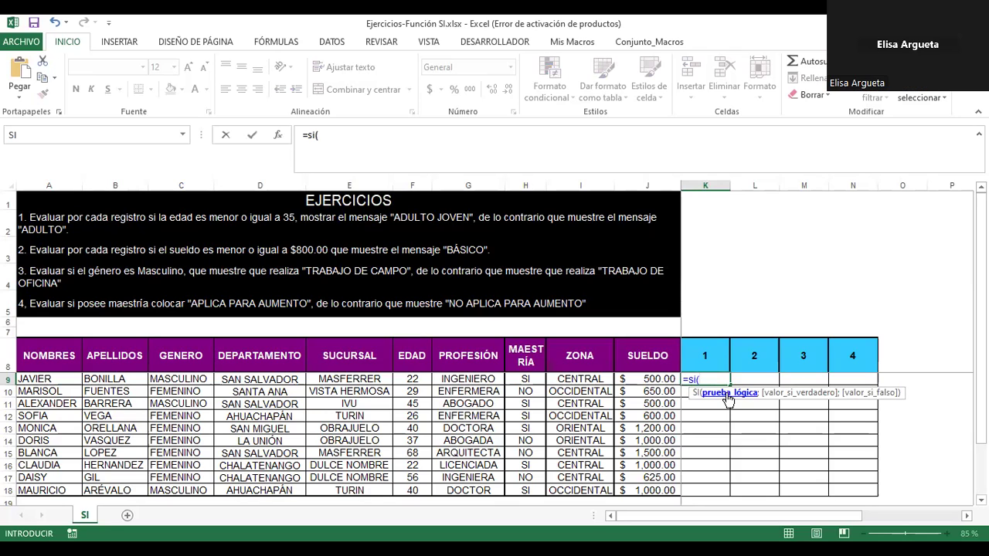
left_click(407, 378)
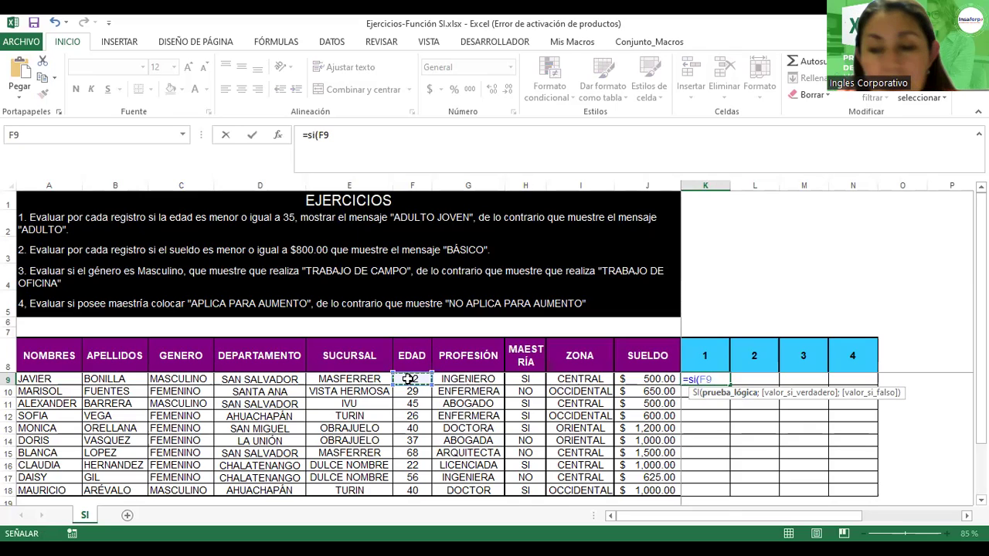
type("<=")
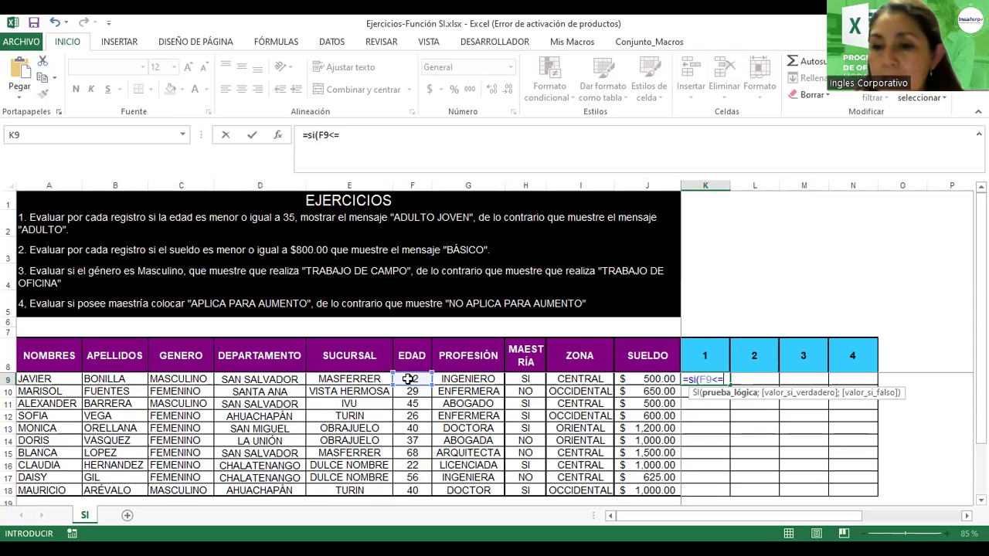
type("35")
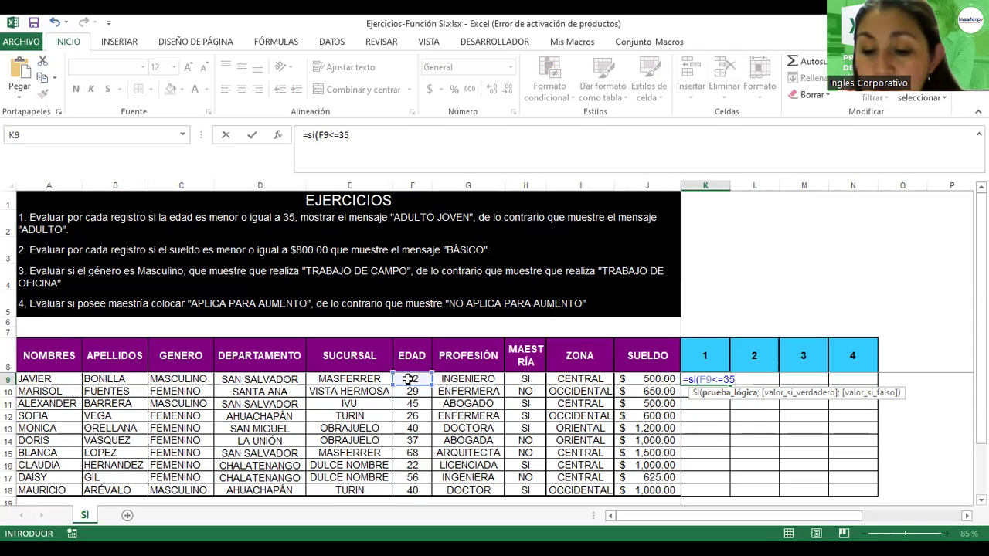
type(";")
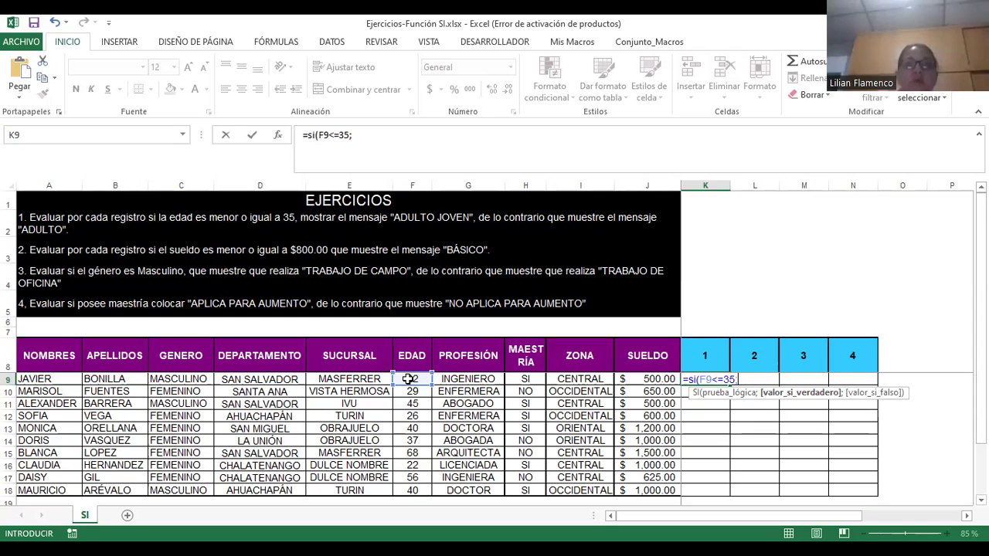
Complete the SI formula in K9 with "Adulto Joven" as the true value and "Adulto" as the false value.
type("\"A")
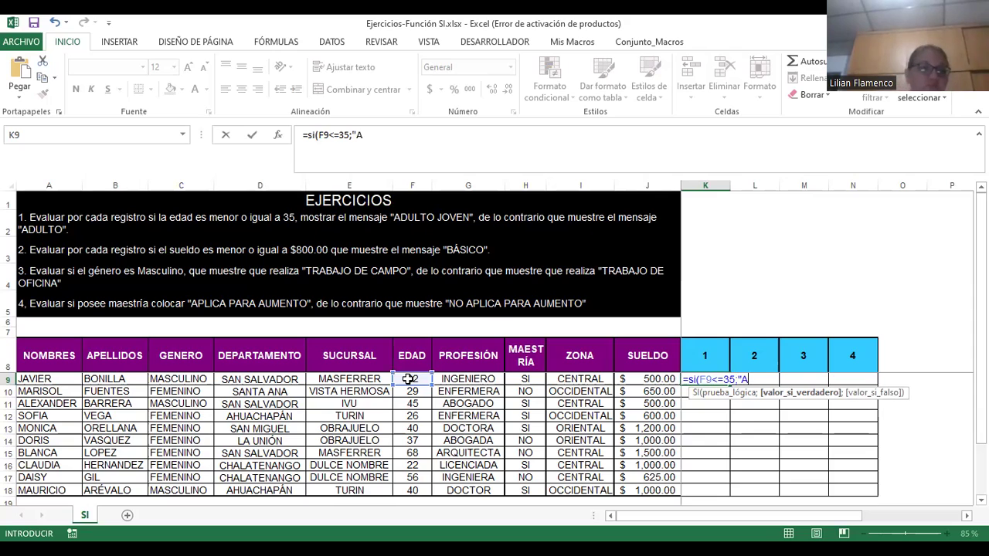
type("dulto Joven")
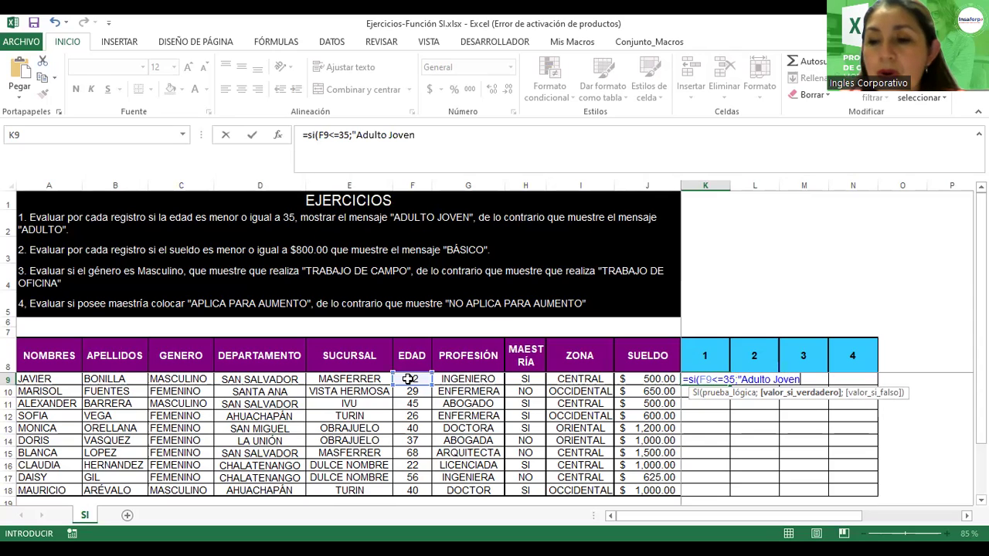
type("\"")
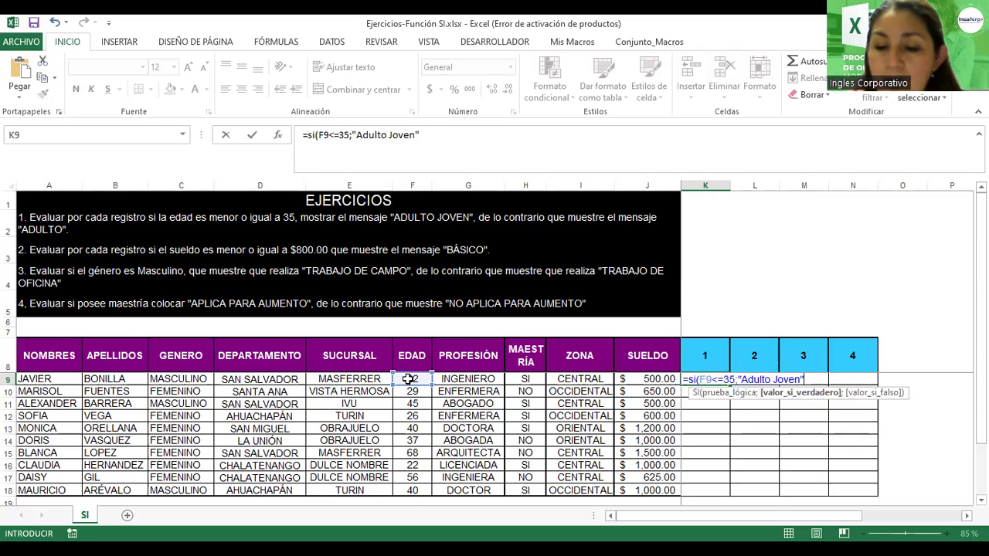
type(";")
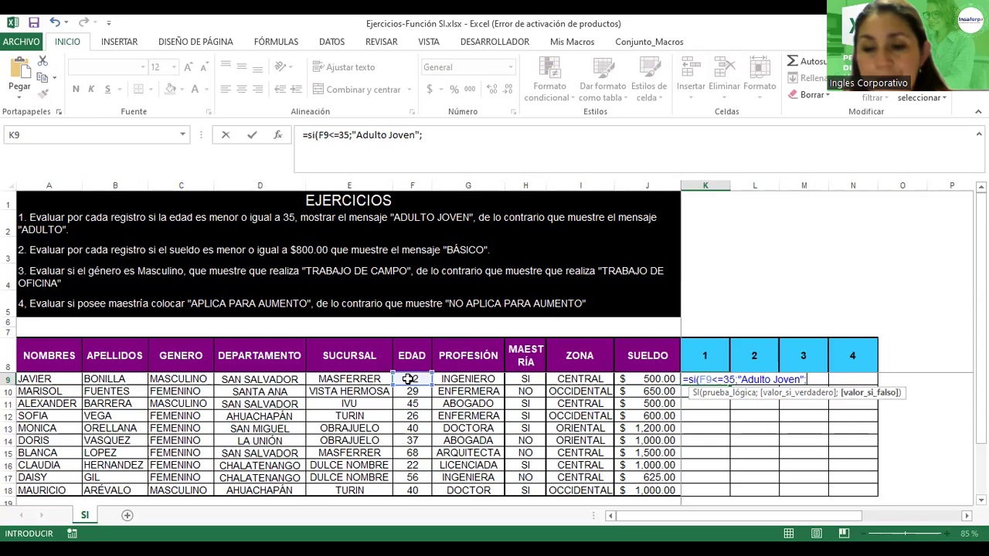
type("J")
key("BackSpace")
type("Adulto")
type("\"Adulto")
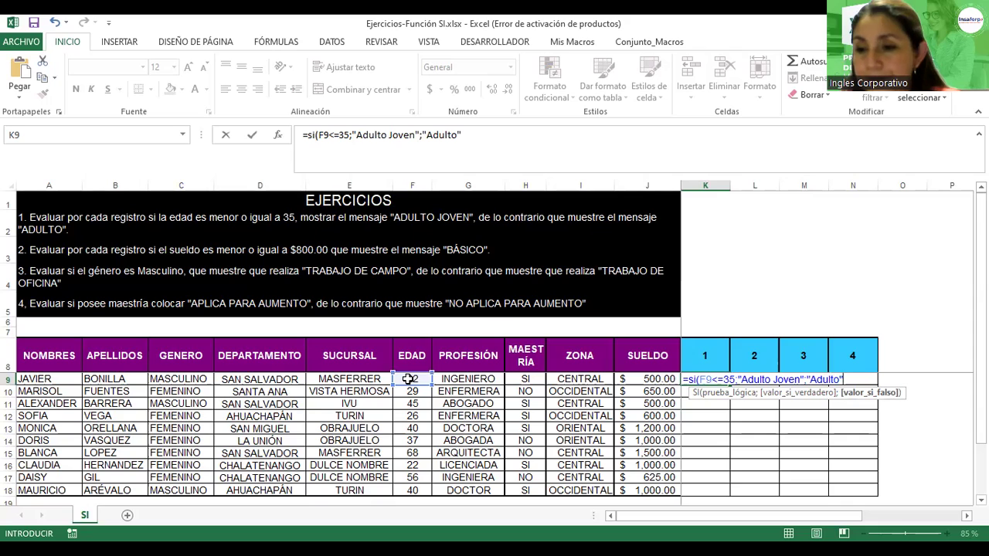
type(")")
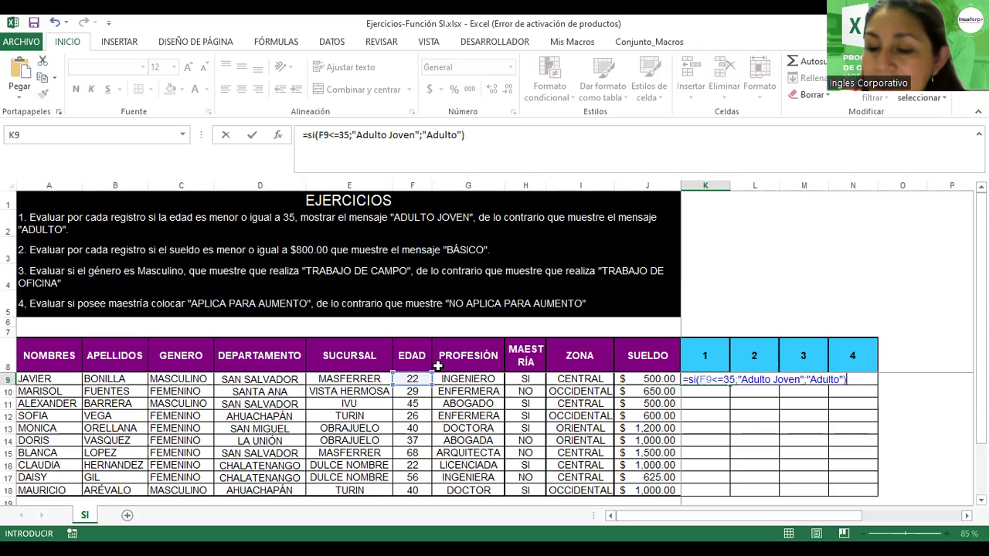
key("Return")
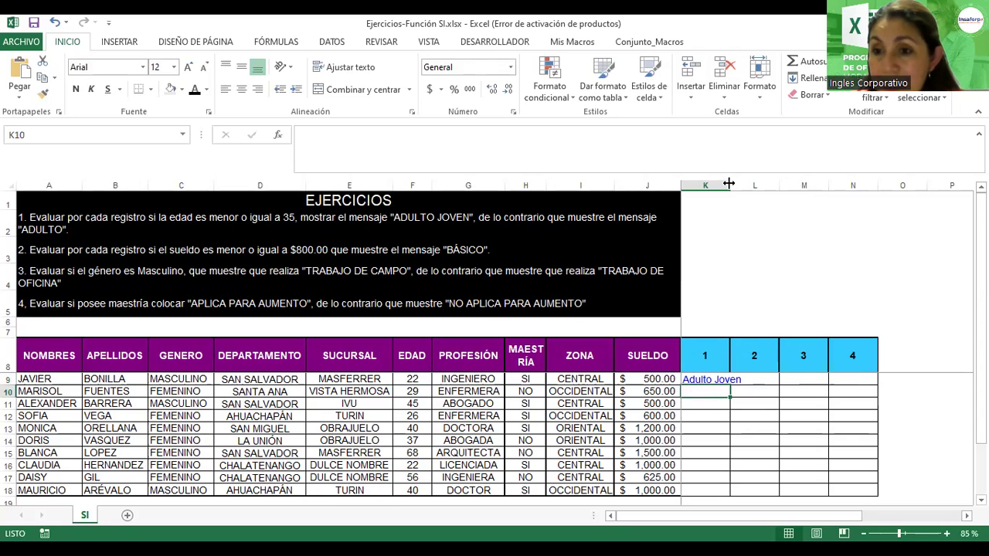
Widen column K to 21.00 so the exercise 1 answer fits, and go to L9 for exercise 2.
left_click_drag(729, 183, 774, 186)
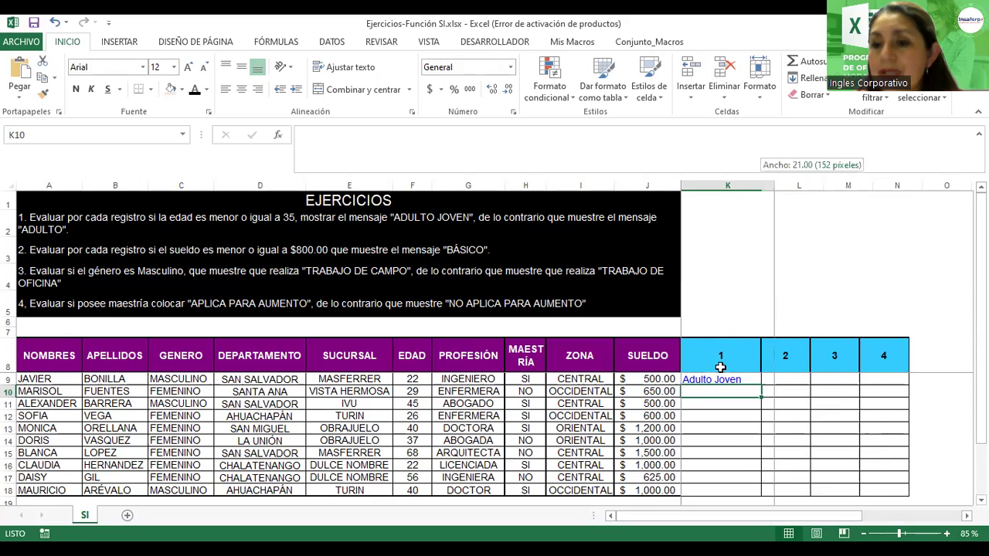
left_click(743, 379)
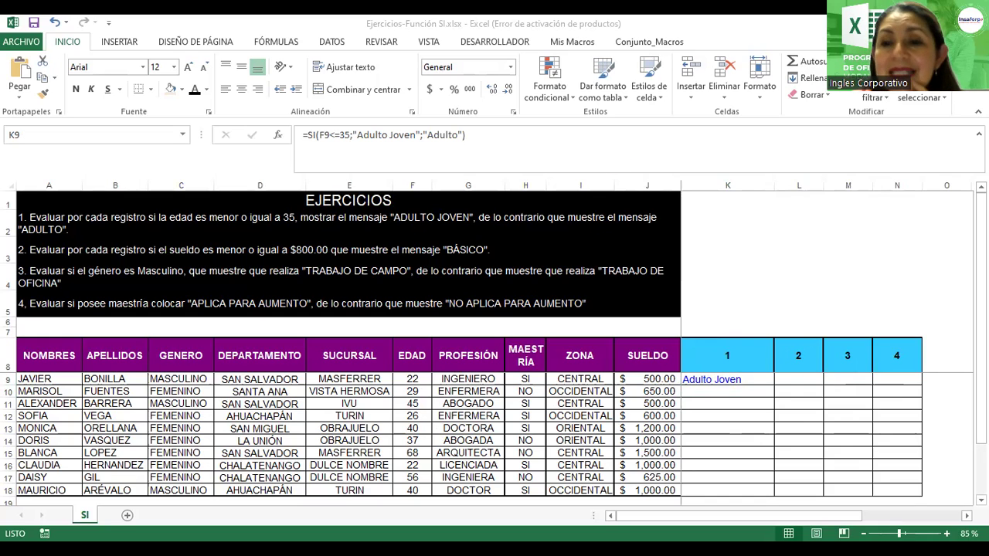
left_click(799, 380)
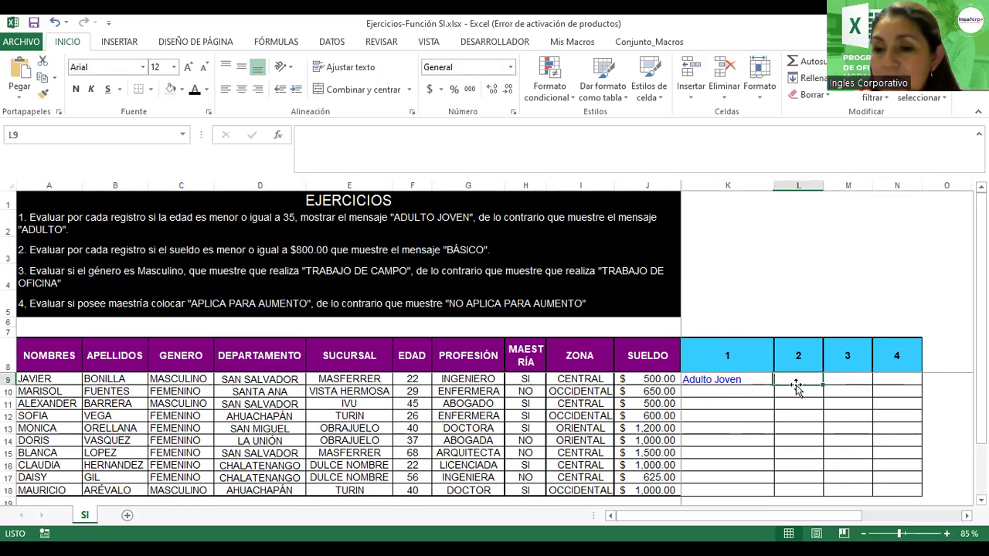
Enter the sample text ########## in L9 under exercise 2.
type("##########")
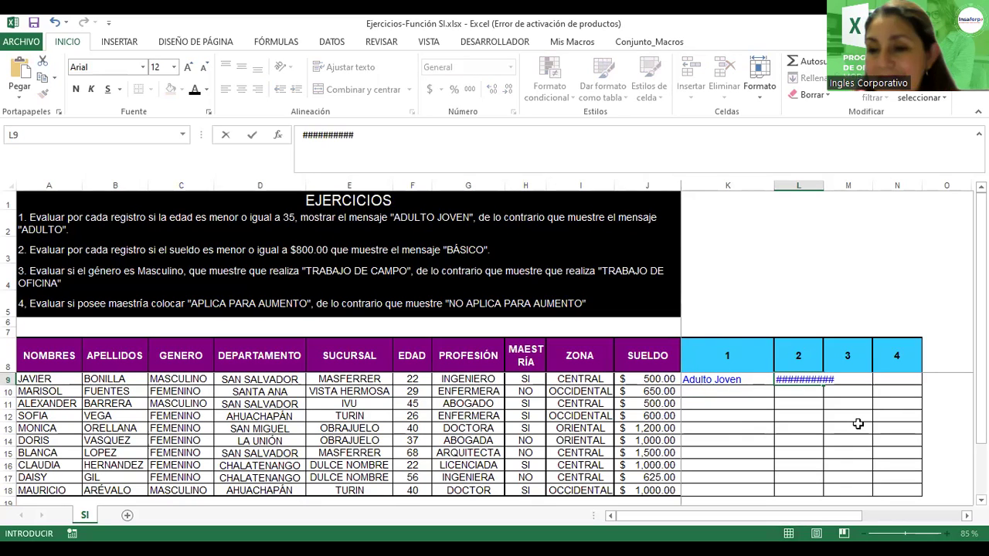
key("Return")
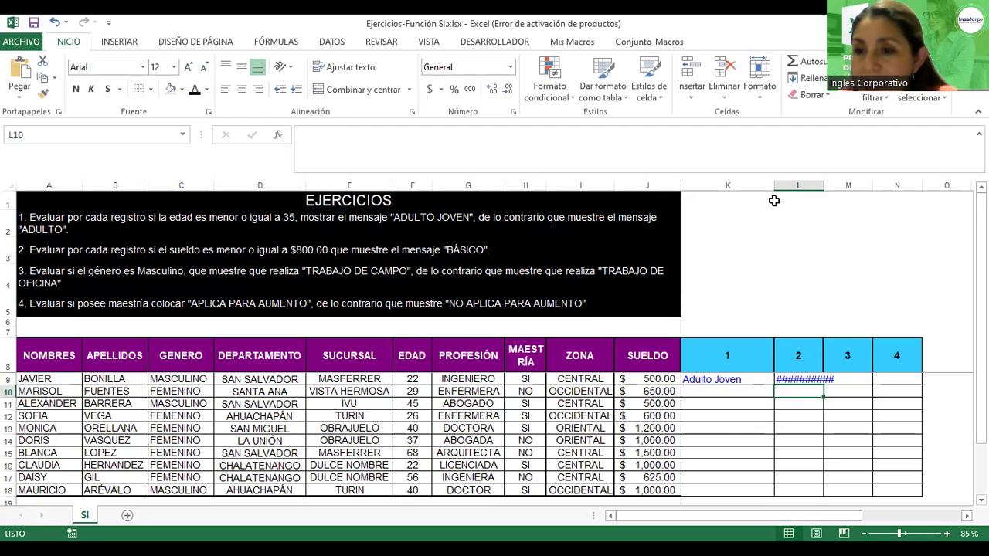
Narrow column K so it closely fits the "Adulto Joven" answer, and clear the sample text from L9.
left_click_drag(771, 185, 712, 188)
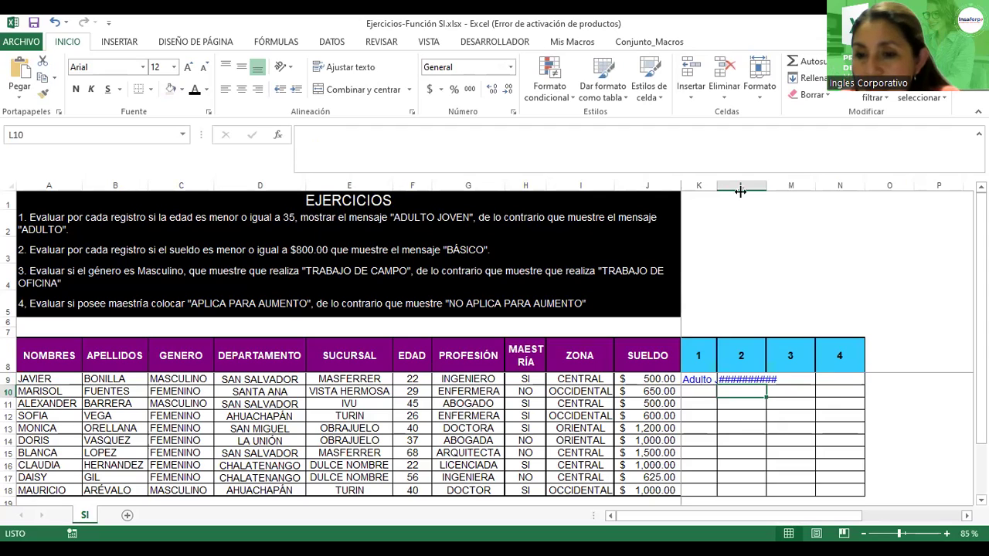
double_click(742, 187)
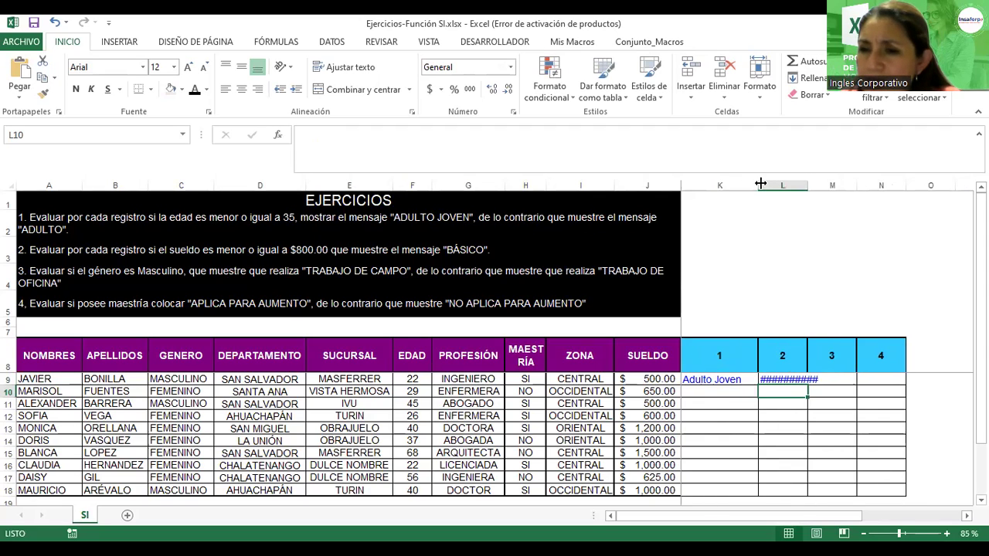
key("ctrl+z")
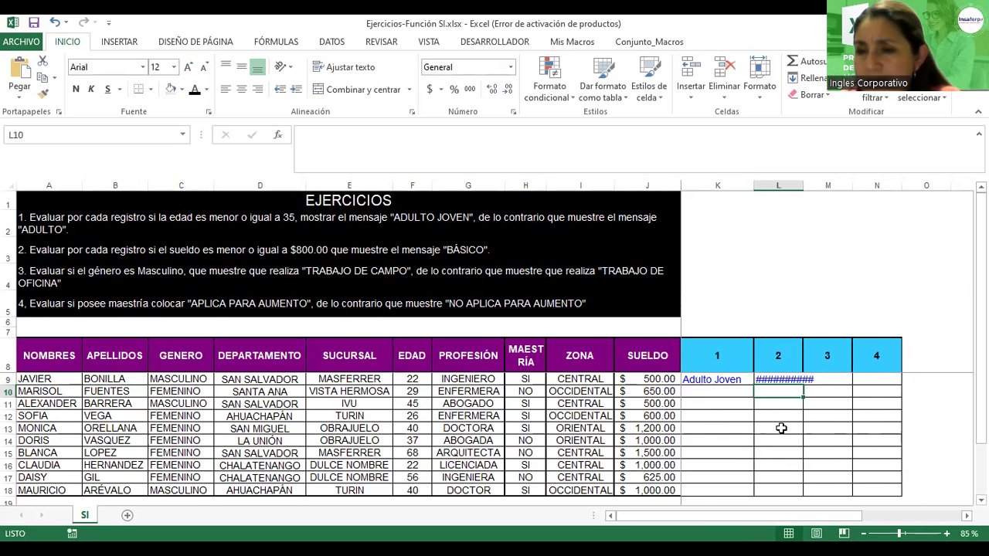
left_click(781, 380)
key("Delete")
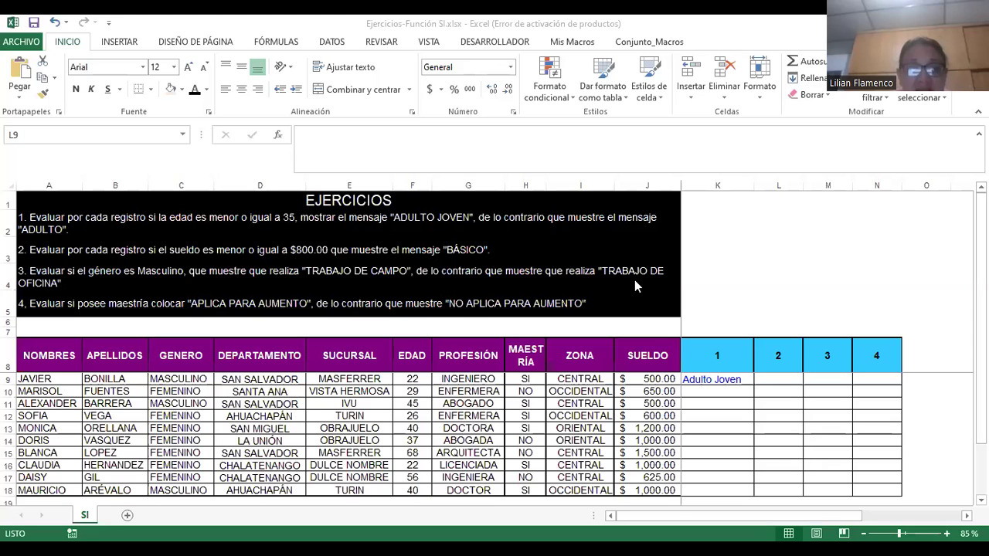
Check the SI formula in K9 and read the enlarged exercise statements above the employee table.
left_click(709, 380)
double_click(709, 379)
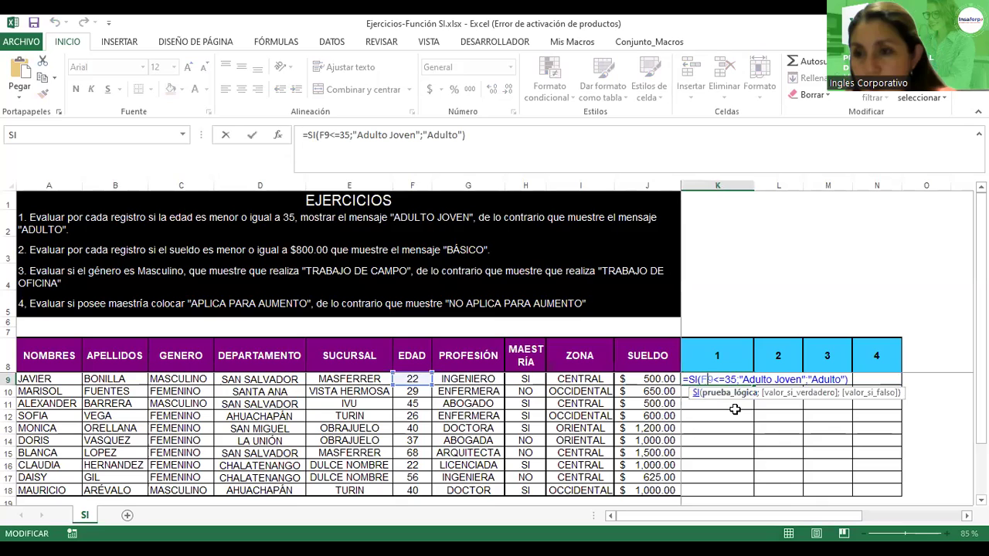
key("Escape")
scroll(737, 411, "up", 4, "ctrl")
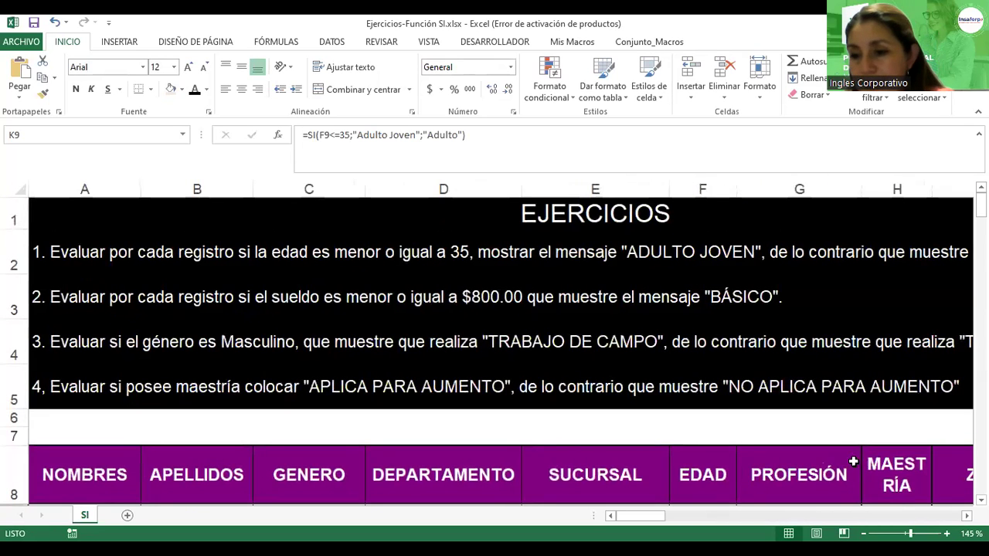
left_click_drag(638, 516, 887, 516)
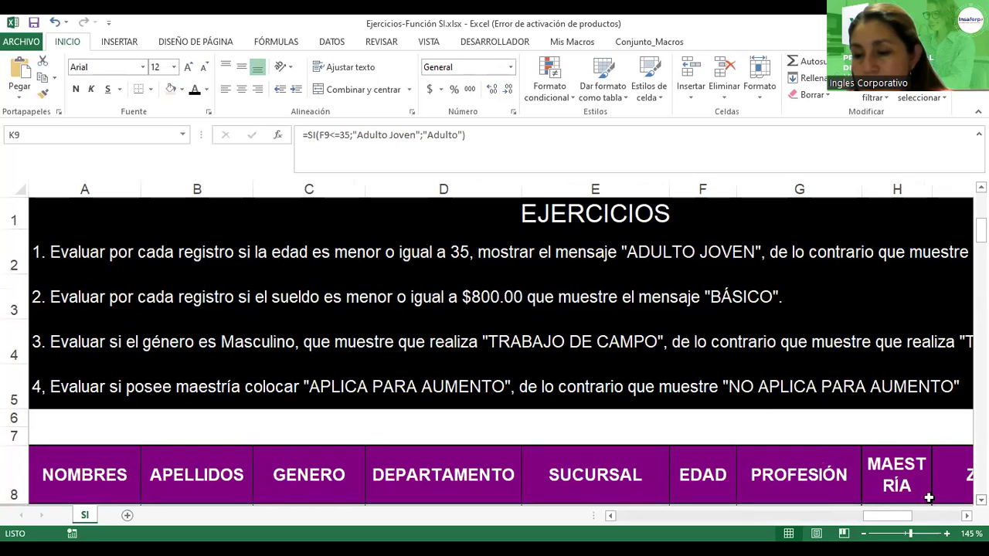
scroll(649, 422, "down", 2, "ctrl")
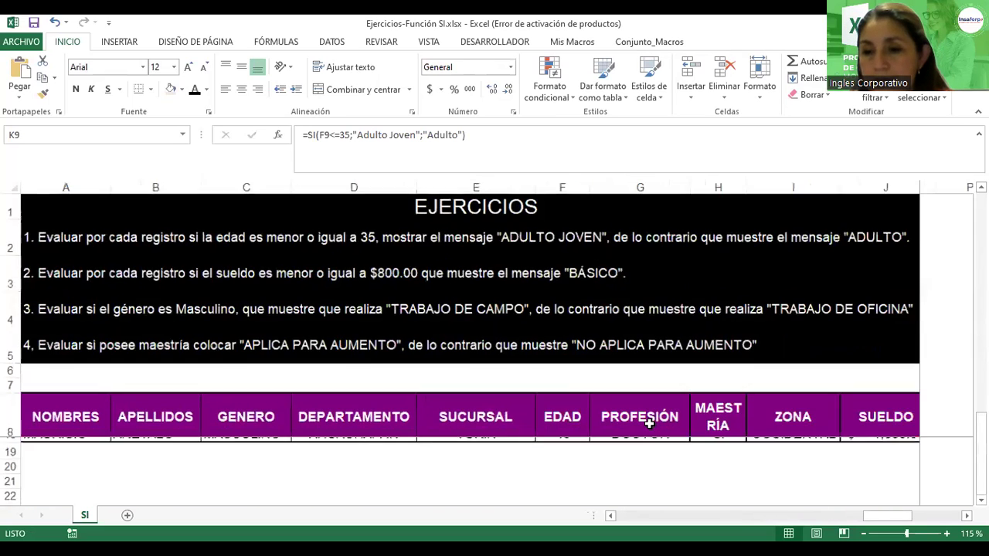
scroll(649, 423, "up", 4)
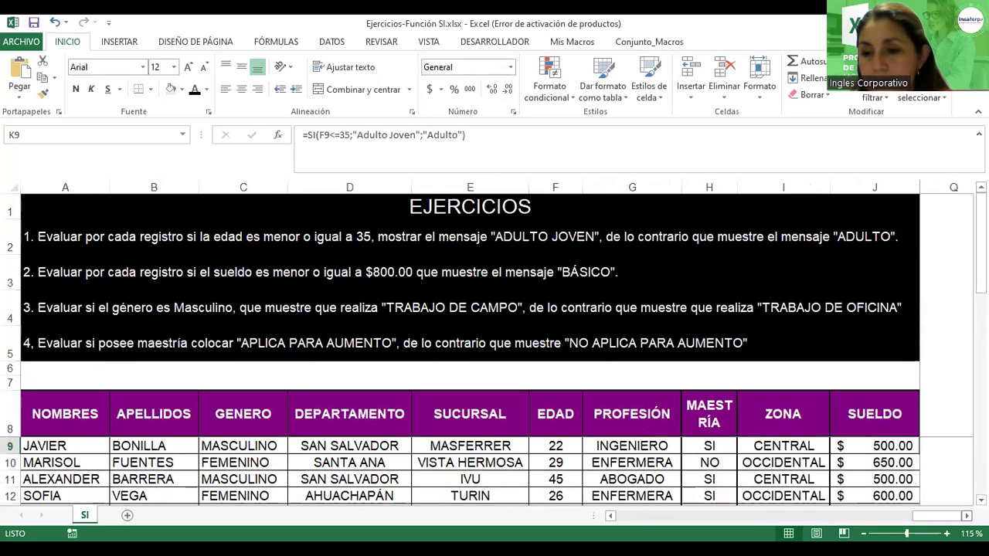
scroll(895, 493, "down", 2, "ctrl")
left_click_drag(842, 516, 684, 515)
Examine the SI function name and the logical test F9<=35 in the K9 formula.
double_click(715, 381)
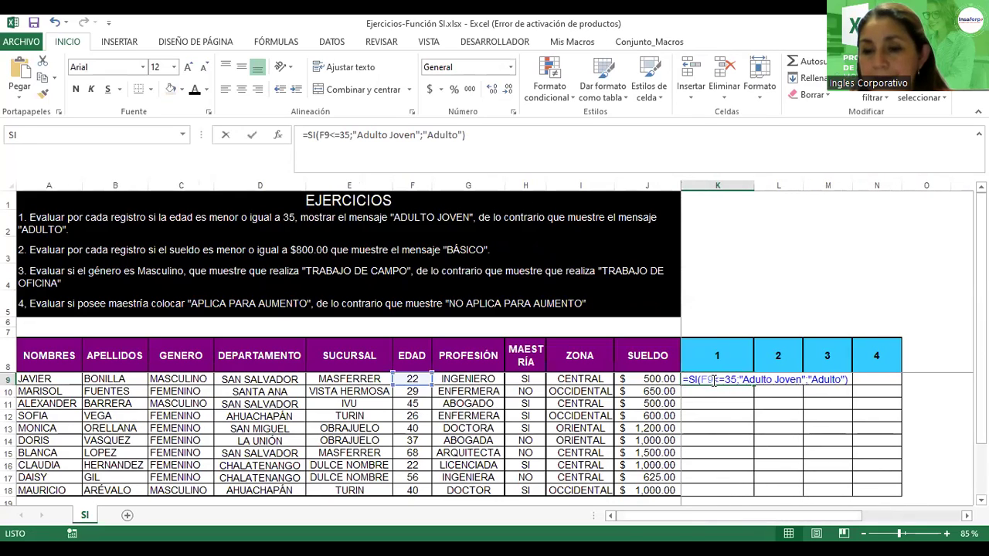
left_click_drag(307, 136, 316, 139)
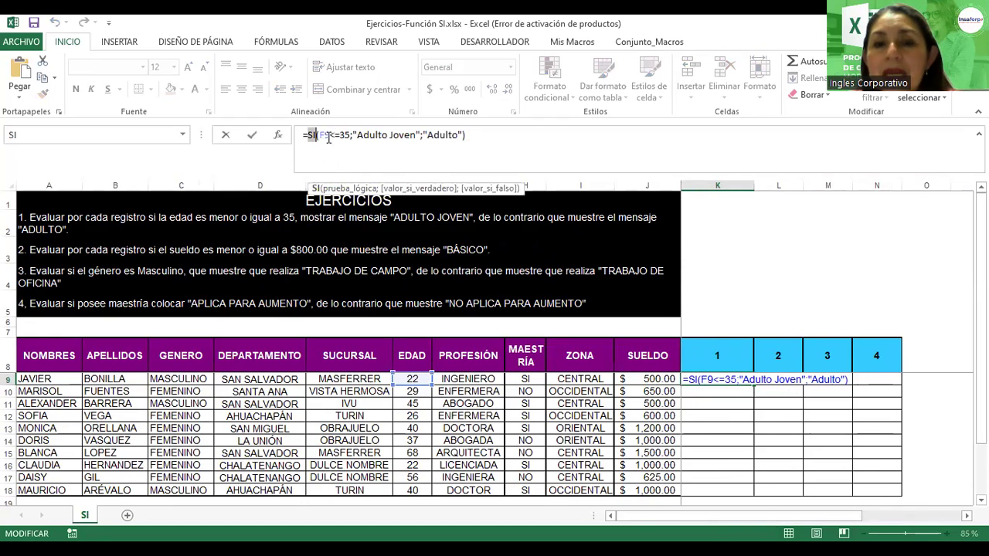
left_click(330, 135)
left_click_drag(330, 135, 303, 134)
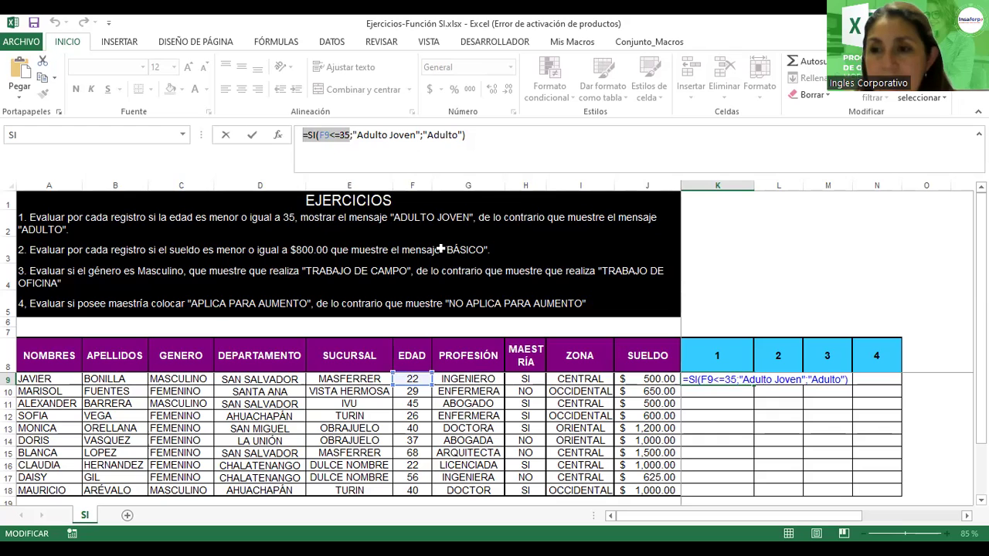
left_click(334, 134)
left_click(352, 133)
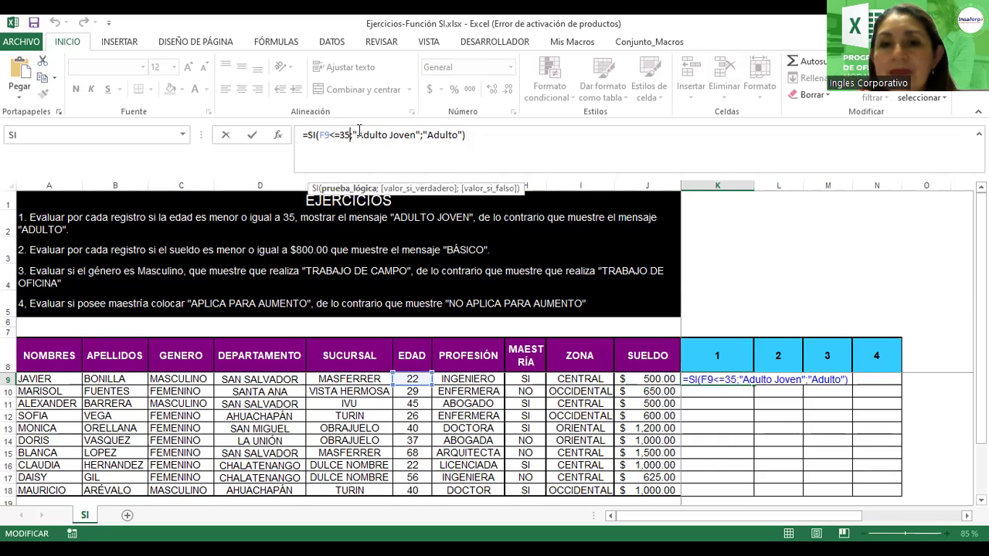
Examine the true value "Adulto Joven" and the false value "Adulto" in the K9 formula, keeping the formula as it is.
left_click_drag(353, 133, 422, 136)
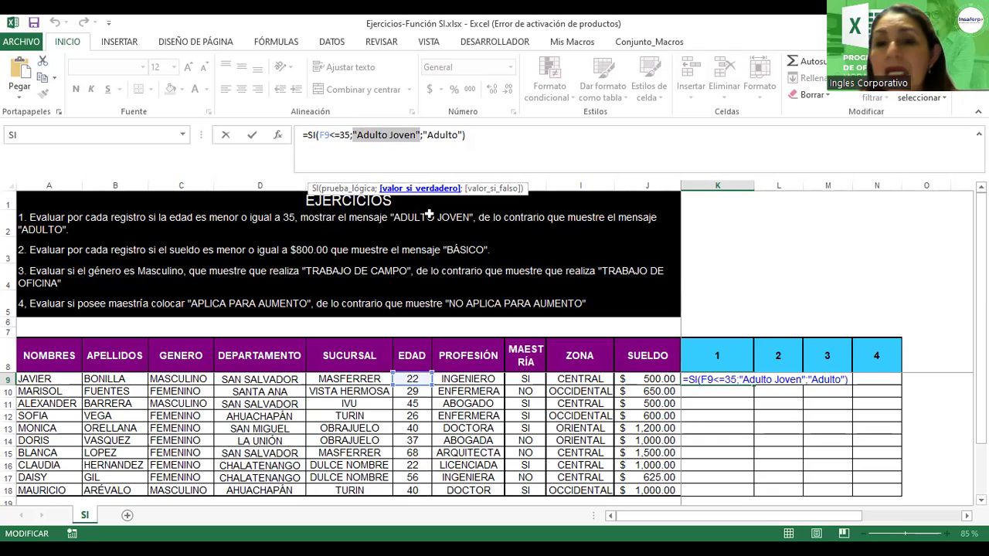
left_click(421, 135)
left_click_drag(421, 134, 463, 128)
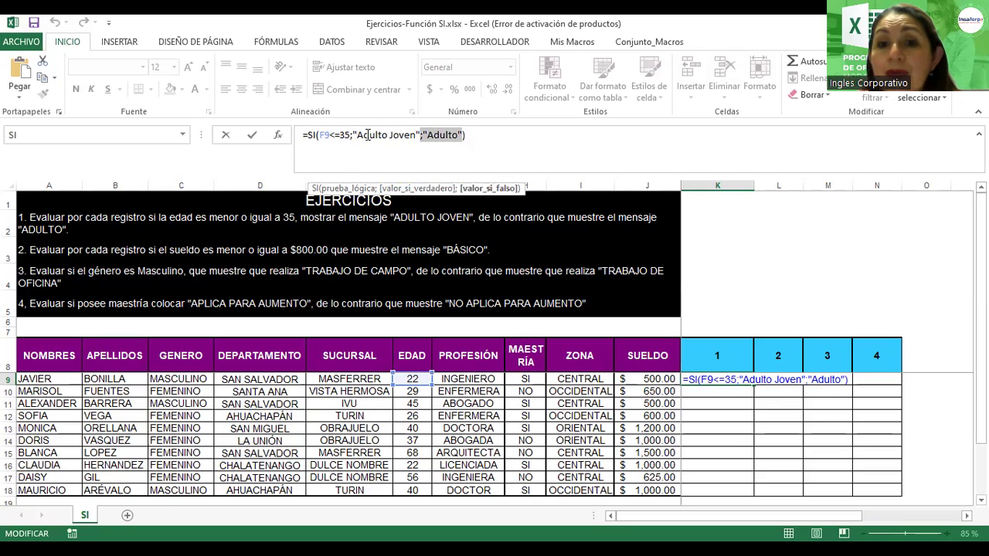
left_click_drag(357, 134, 416, 136)
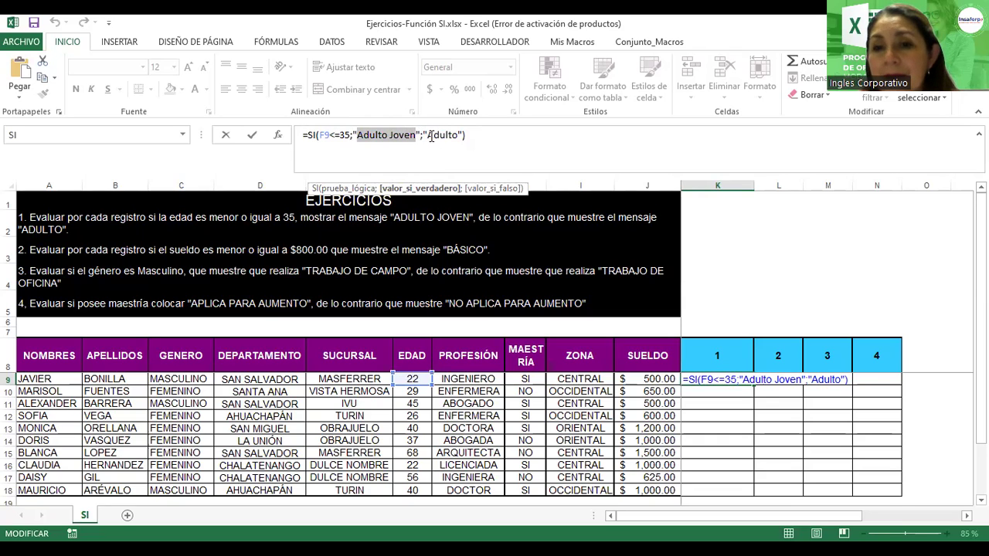
left_click_drag(421, 135, 463, 135)
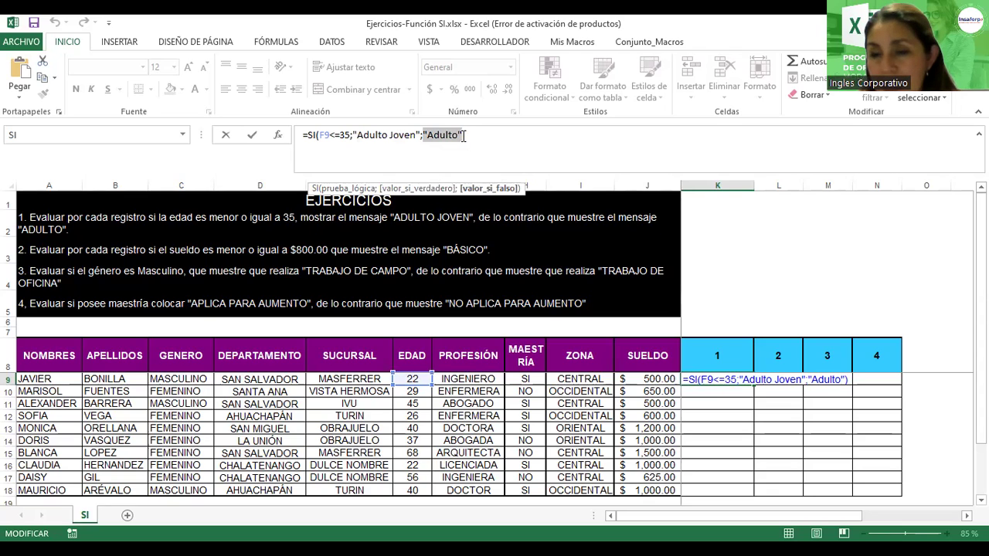
left_click(463, 135)
type(")")
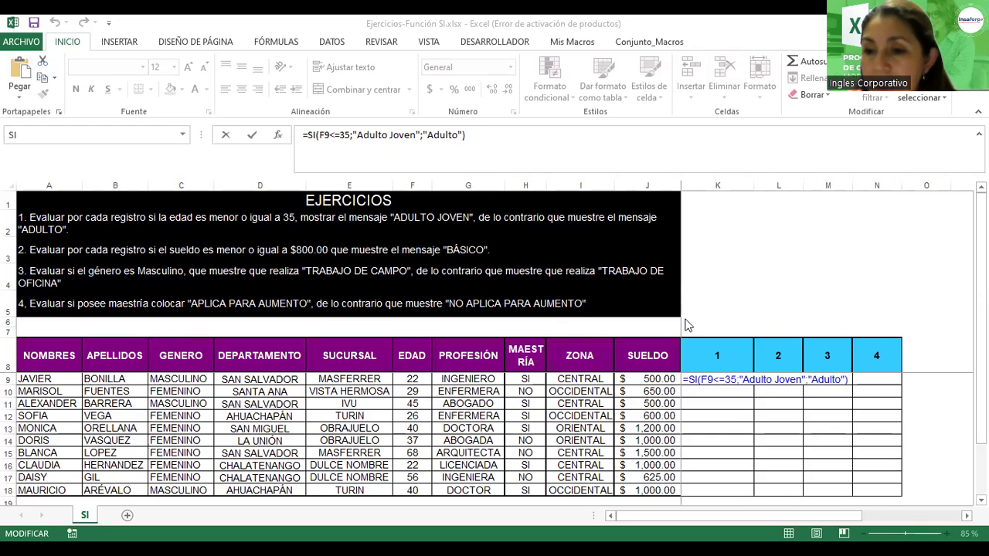
left_click(817, 381)
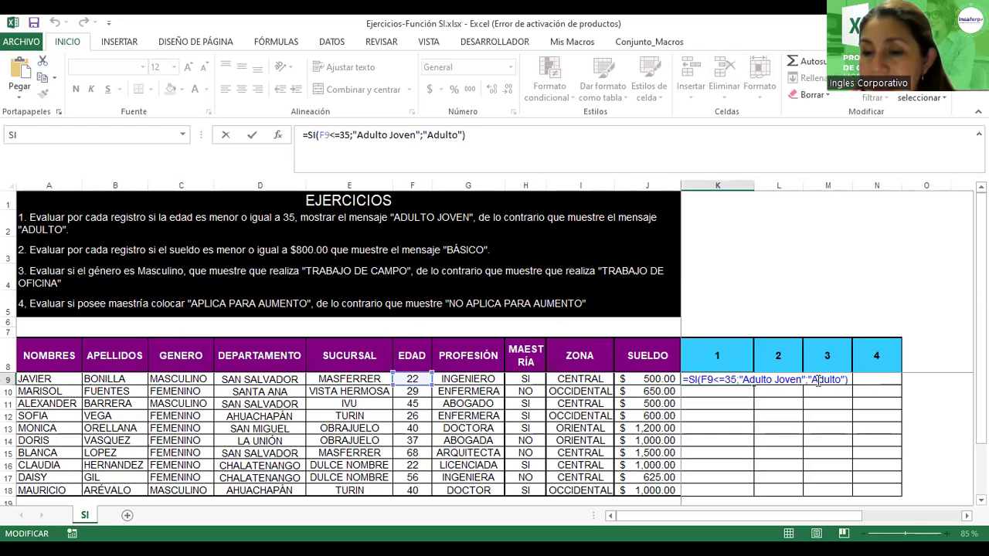
key("Return")
Fill the exercise 1 formula from K9 down through K18 for all employees.
left_click(728, 380)
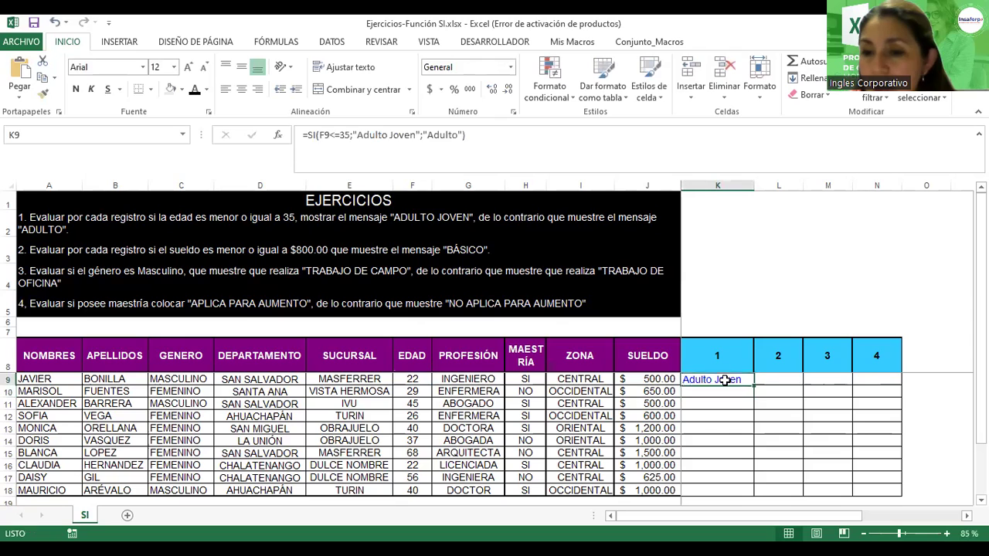
left_click_drag(755, 383, 755, 494)
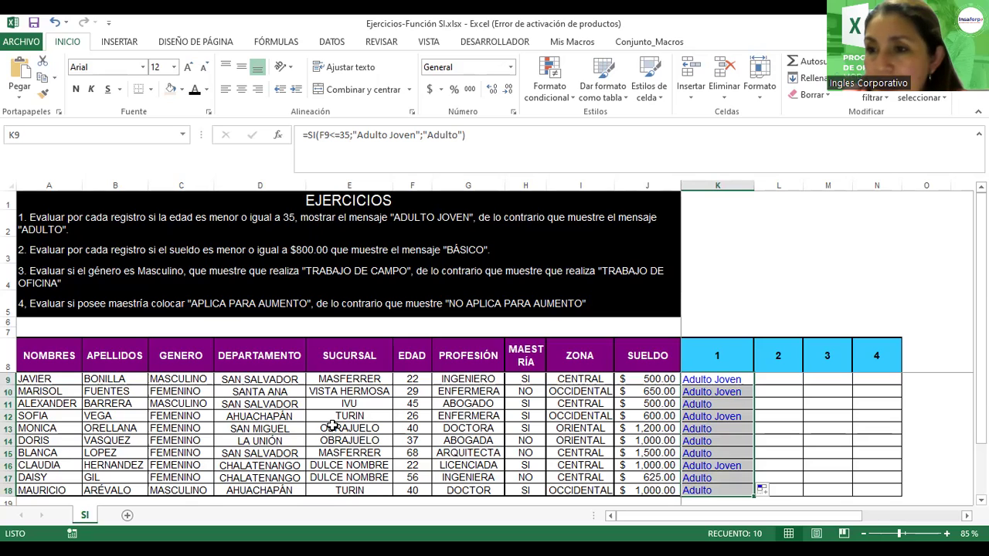
Reopen the K9 formula for review, keep it as it is, and copy it down through K18 again.
left_click(715, 382)
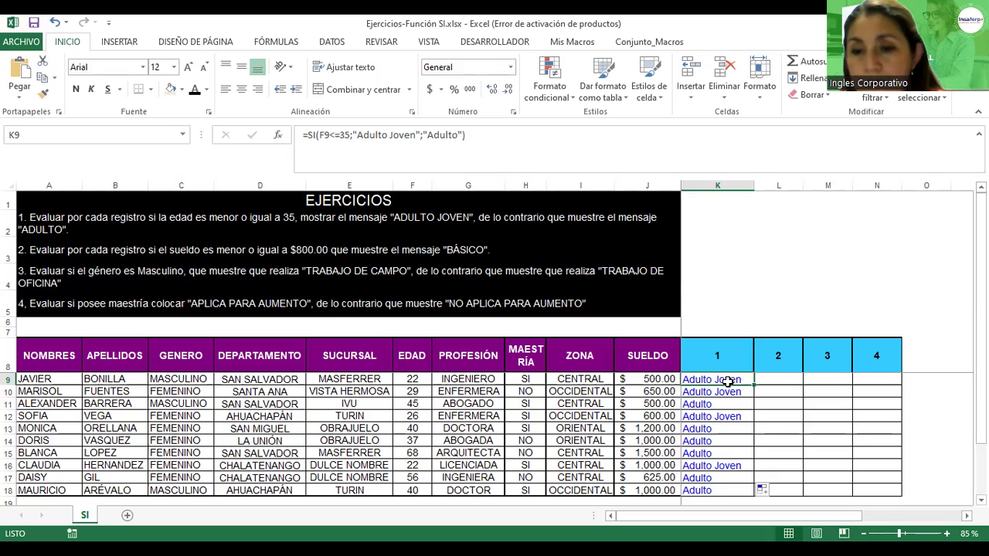
double_click(728, 382)
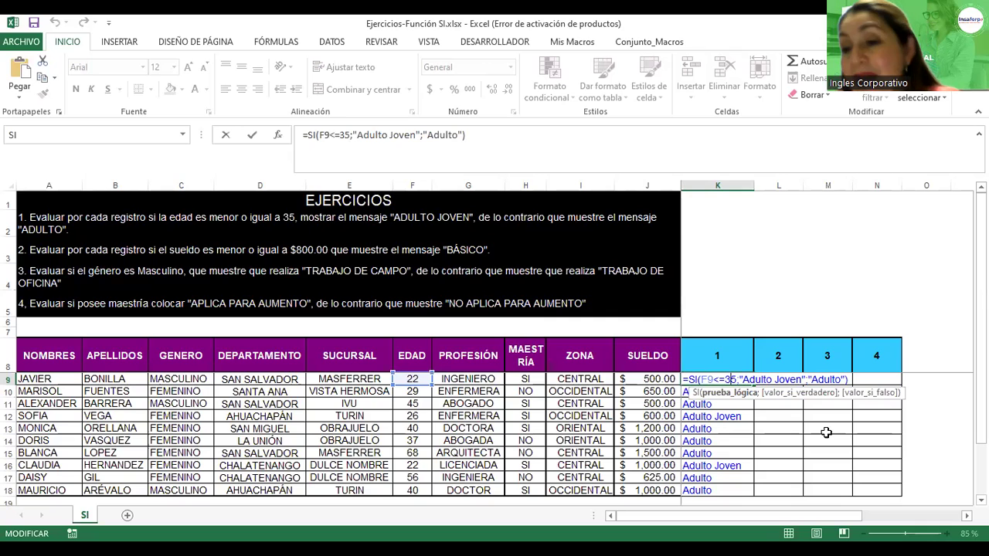
key("Return")
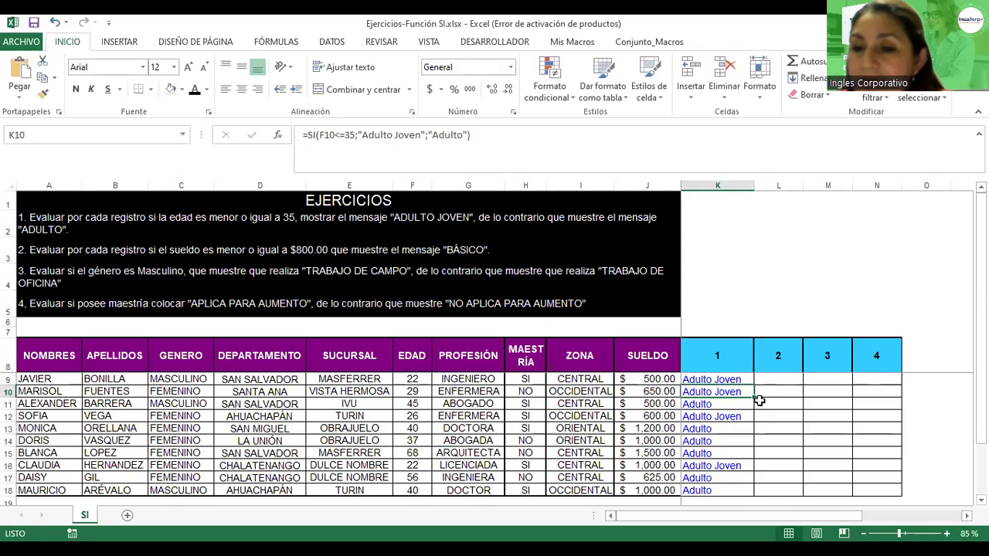
left_click(741, 381)
left_click_drag(754, 384, 753, 491)
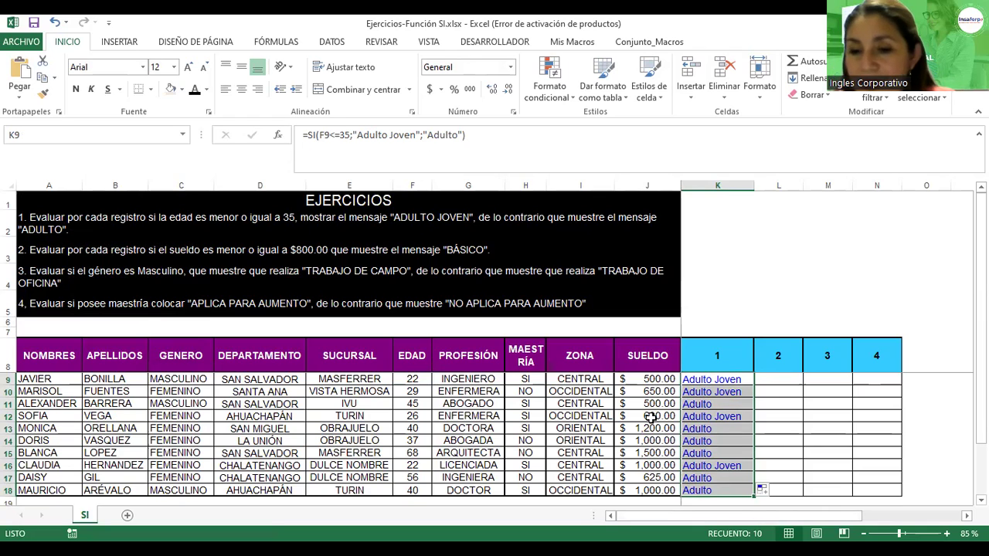
left_click(807, 392)
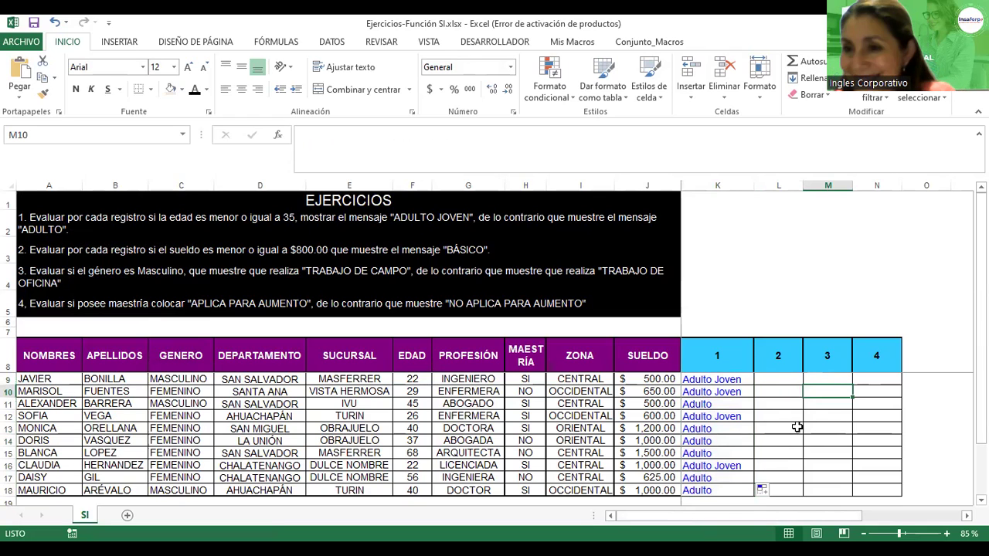